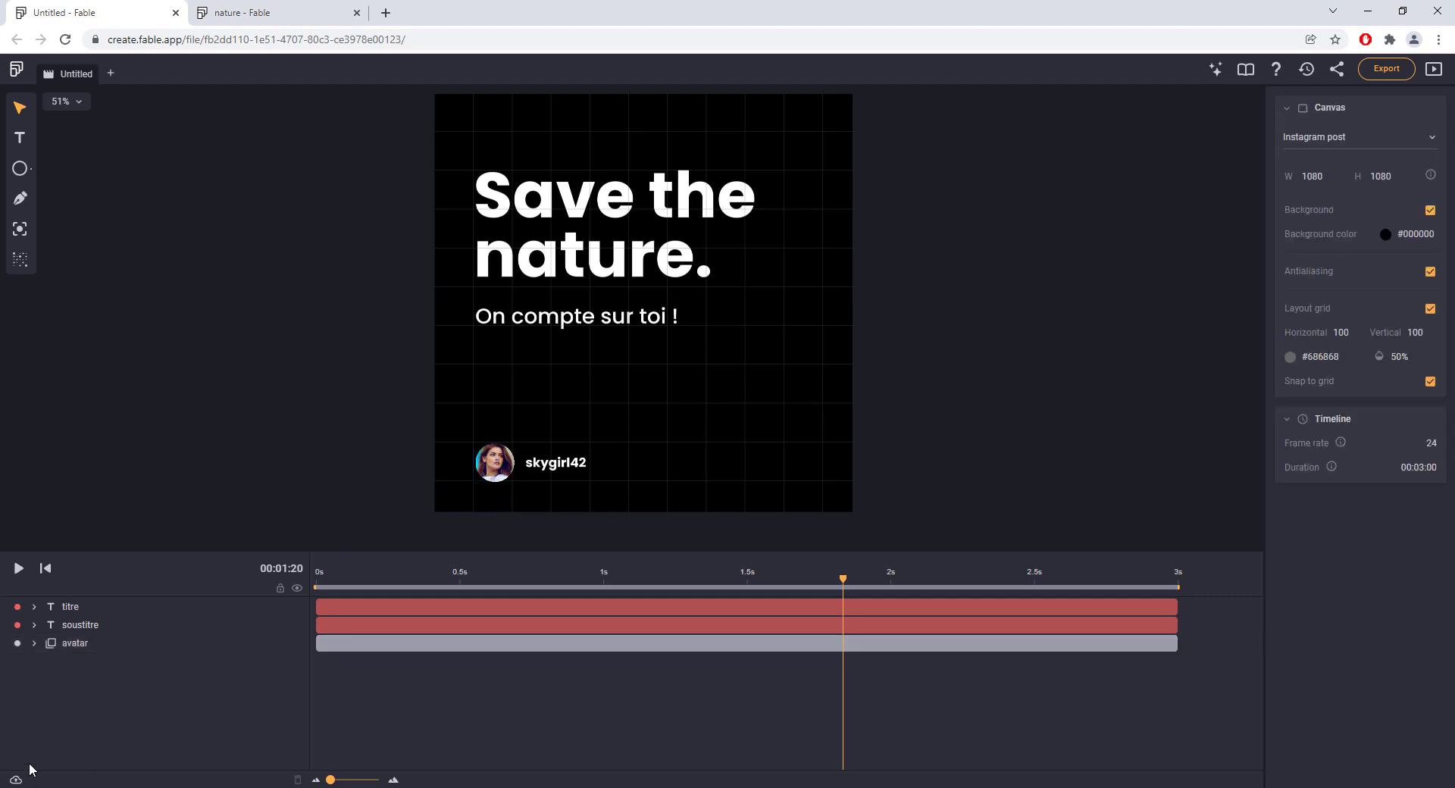
# Place photo.jpg from the project assets on the canvas and enlarge it to 76% so it covers the whole canvas
pyautogui.click(1248, 75)
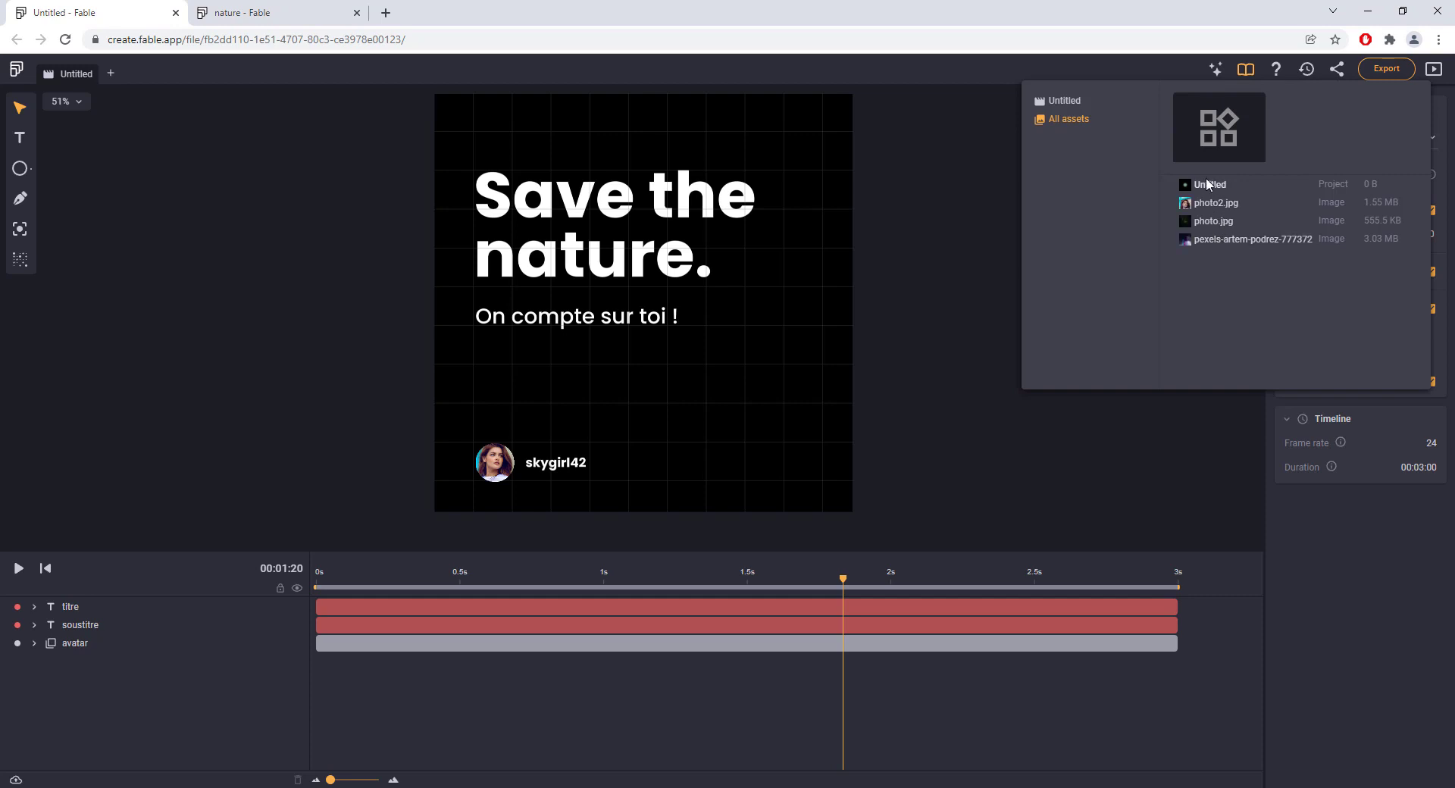
pyautogui.moveTo(1205, 227); pyautogui.dragTo(920, 334)
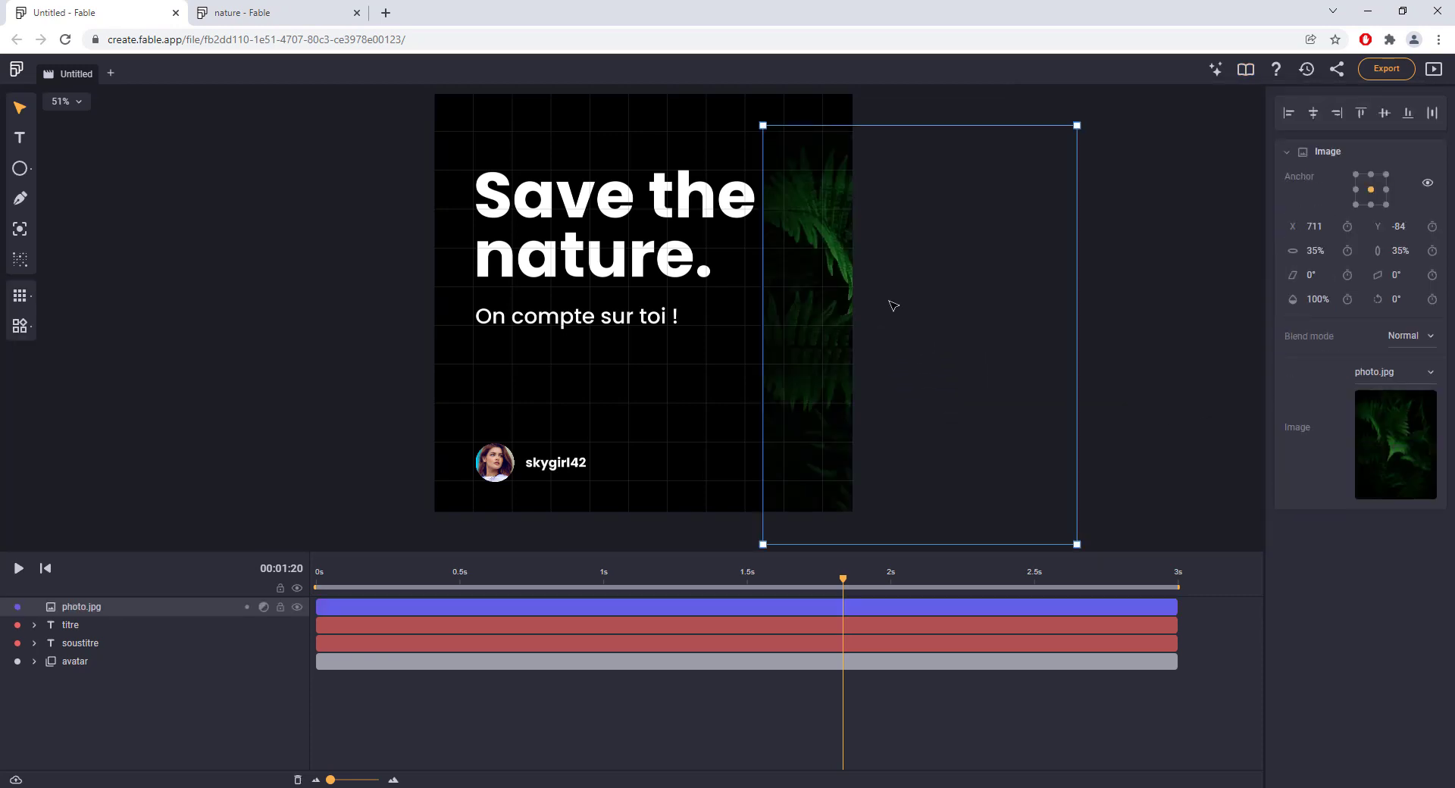
pyautogui.moveTo(851, 252); pyautogui.dragTo(587, 218)
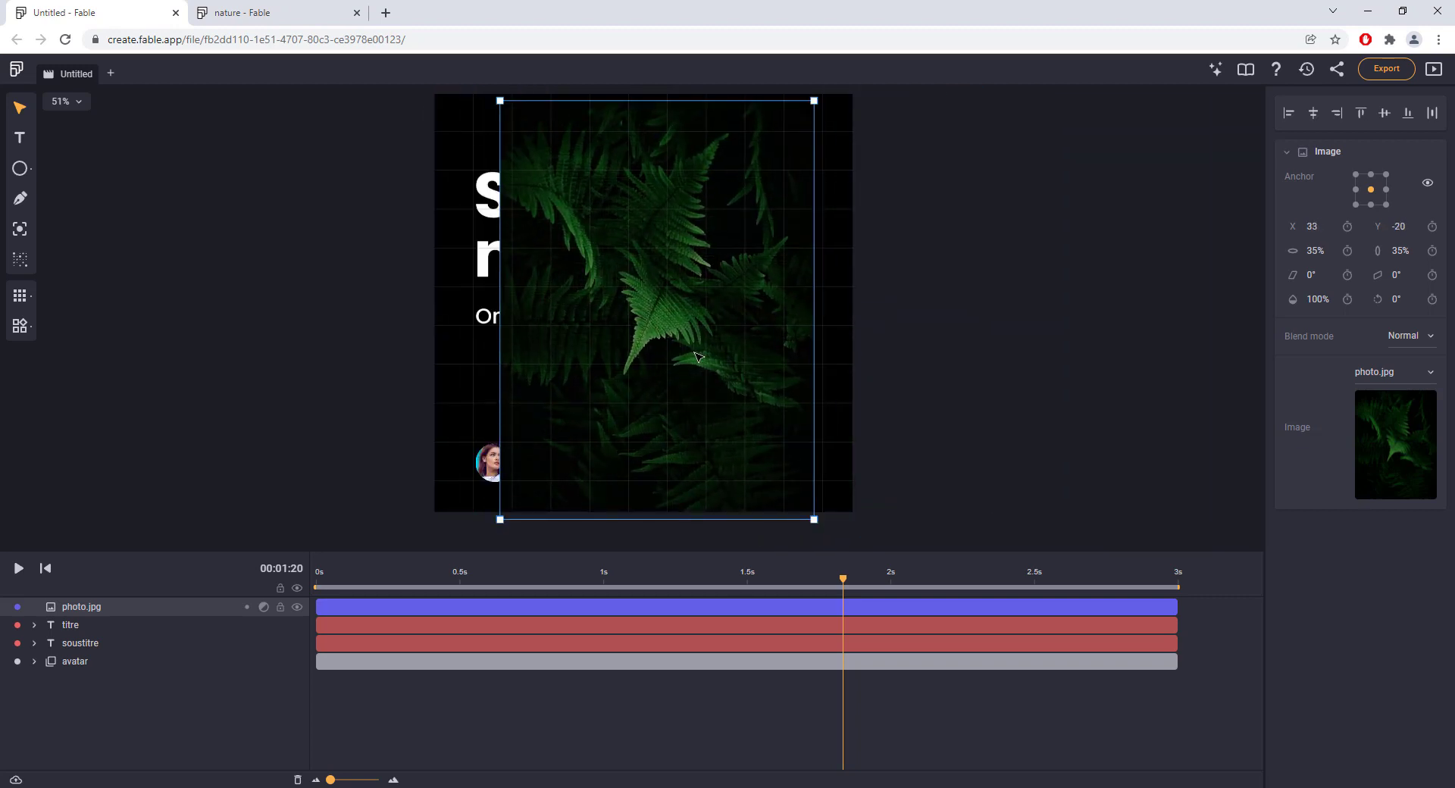
pyautogui.scroll(-3, 699, 356)
pyautogui.moveTo(770, 217); pyautogui.dragTo(845, 187)
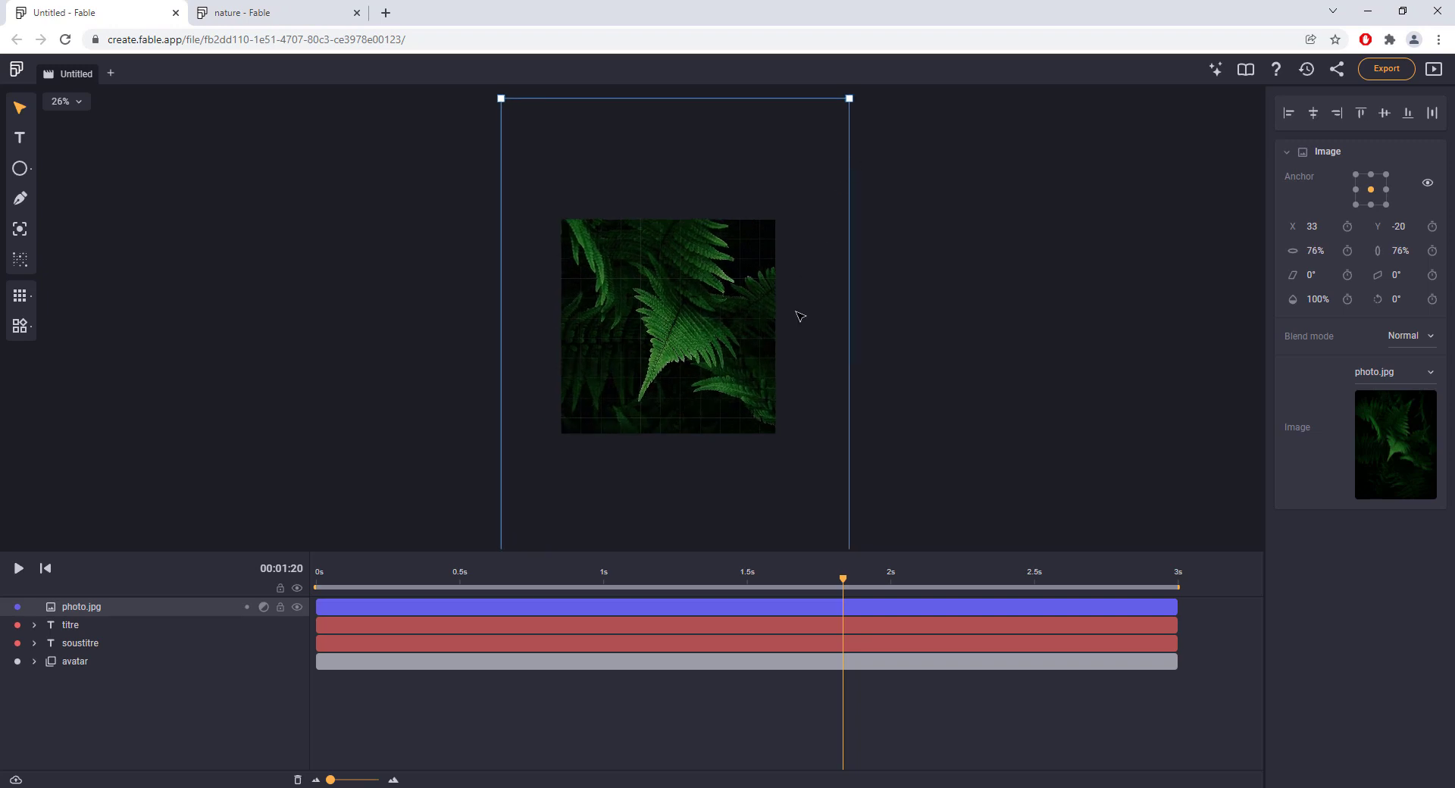
pyautogui.moveTo(722, 349); pyautogui.dragTo(675, 348)
# Lock the titre, soustitre and avatar layers
pyautogui.click(281, 625)
pyautogui.click(280, 644)
pyautogui.click(281, 662)
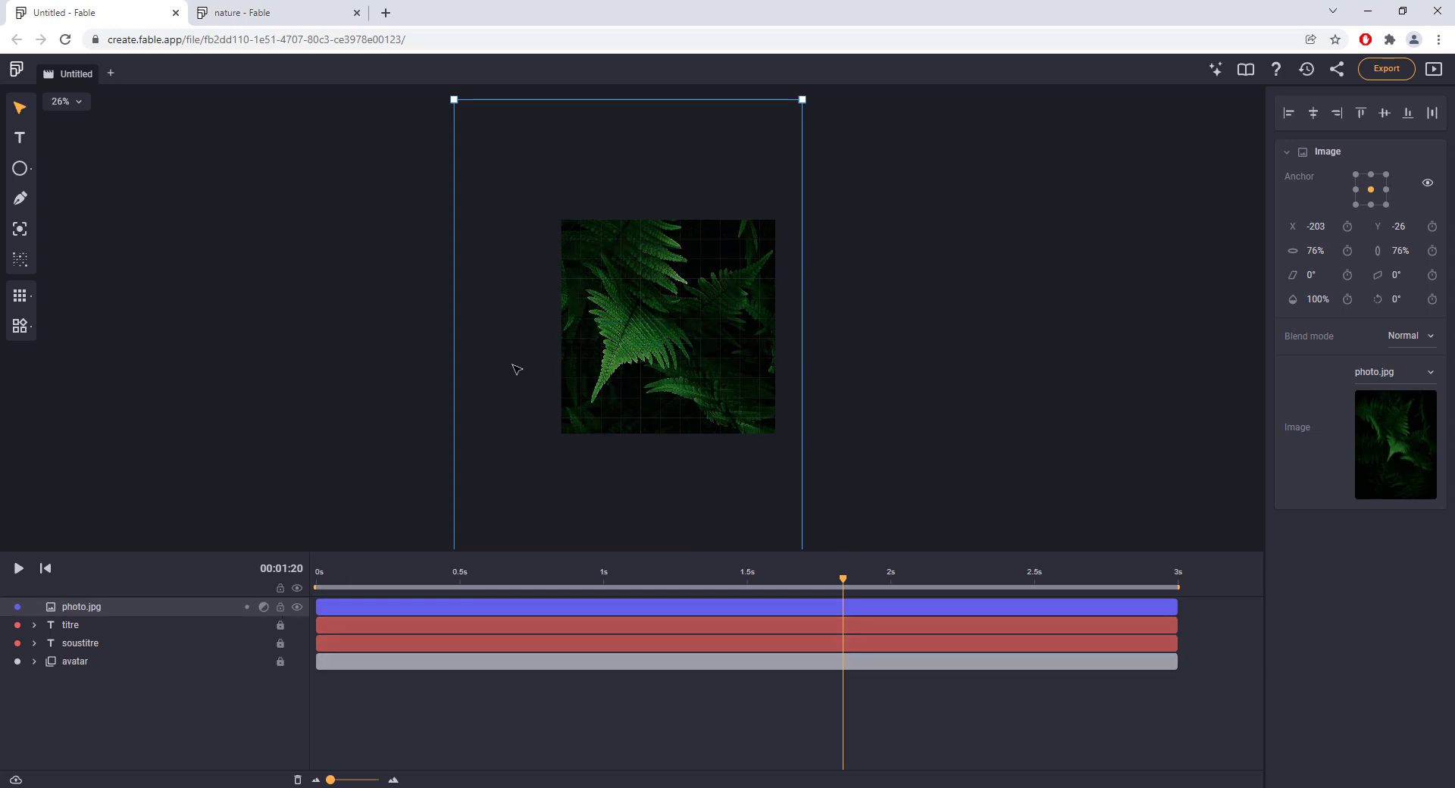
# Move the fern photo to about X -103, Y -45 and add a Position X keyframe at 0 s
pyautogui.click(364, 334)
pyautogui.moveTo(746, 274); pyautogui.dragTo(780, 270)
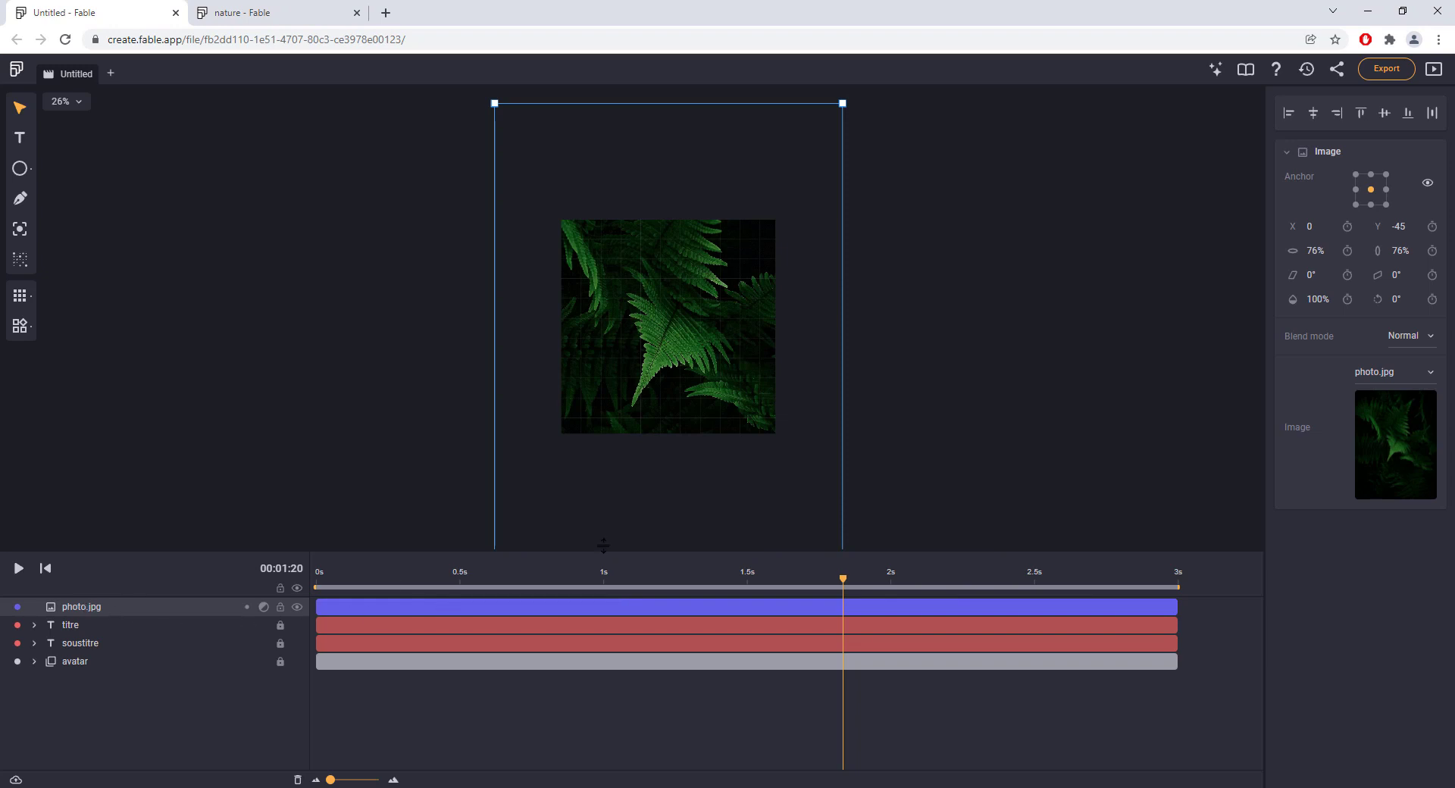
pyautogui.moveTo(852, 579); pyautogui.dragTo(300, 576)
pyautogui.moveTo(744, 265); pyautogui.dragTo(722, 263)
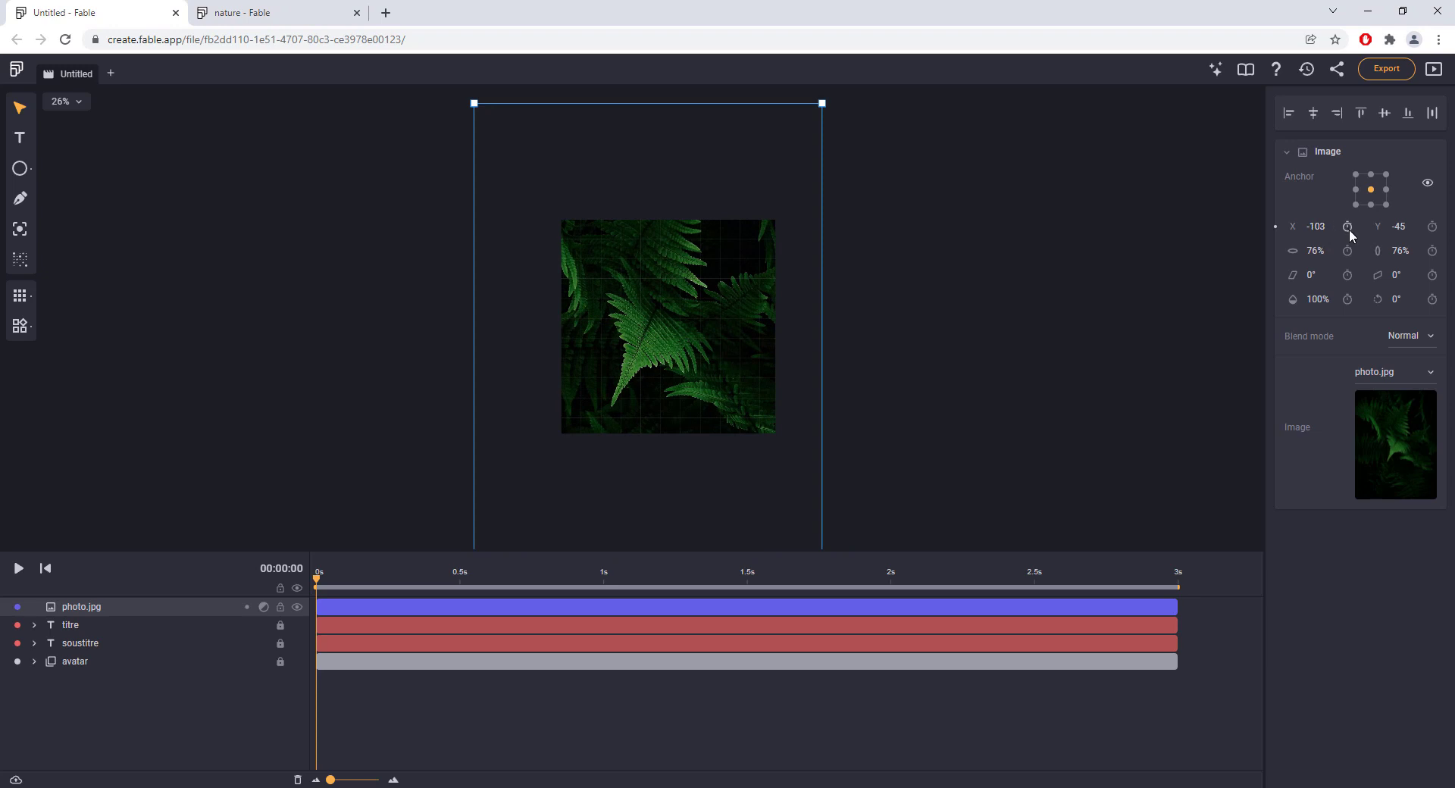
pyautogui.click(1346, 226)
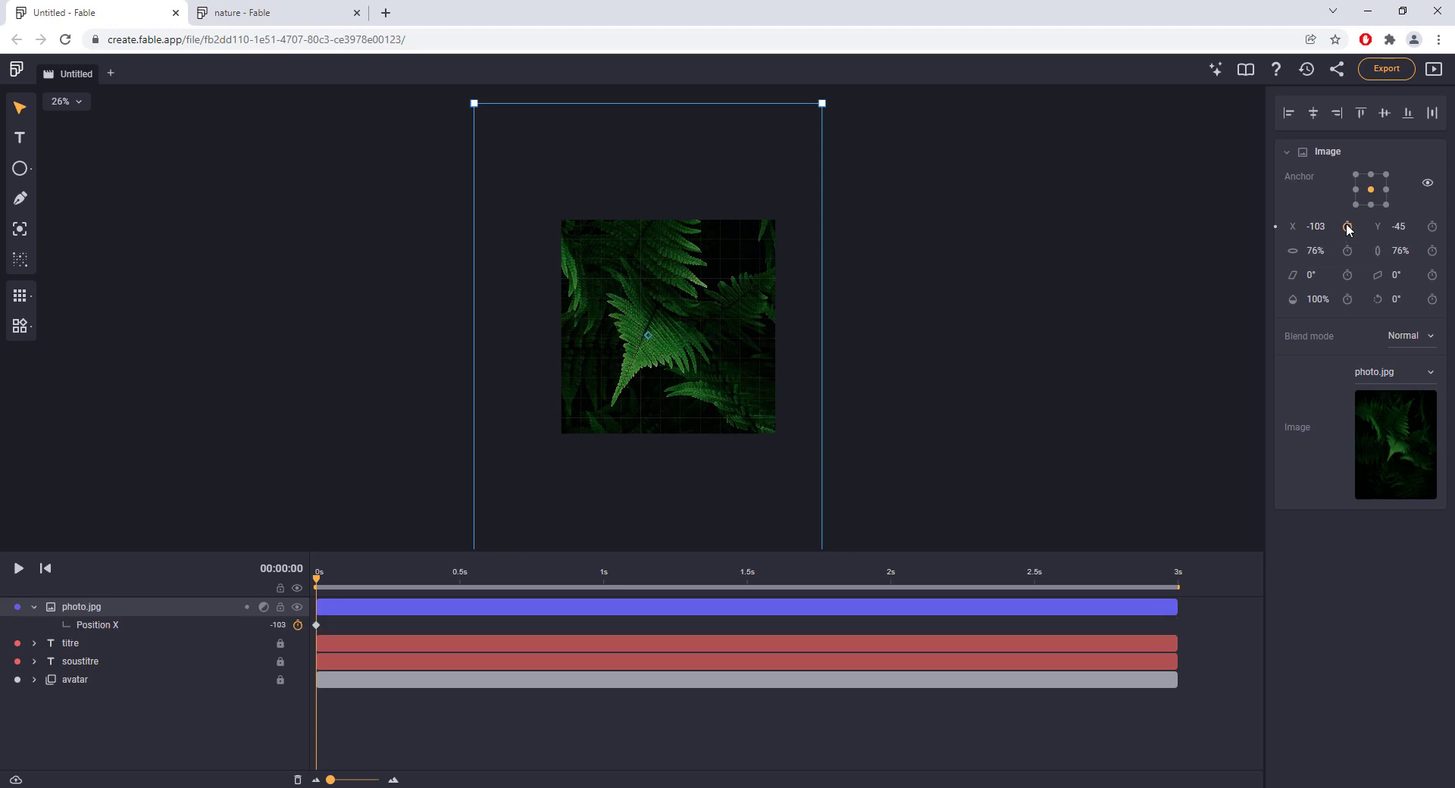
# Add a second Position X keyframe at 00:02:23 and set the easing between the two keyframes to Linear
pyautogui.moveTo(317, 581); pyautogui.dragTo(1167, 570)
pyautogui.click(1349, 229)
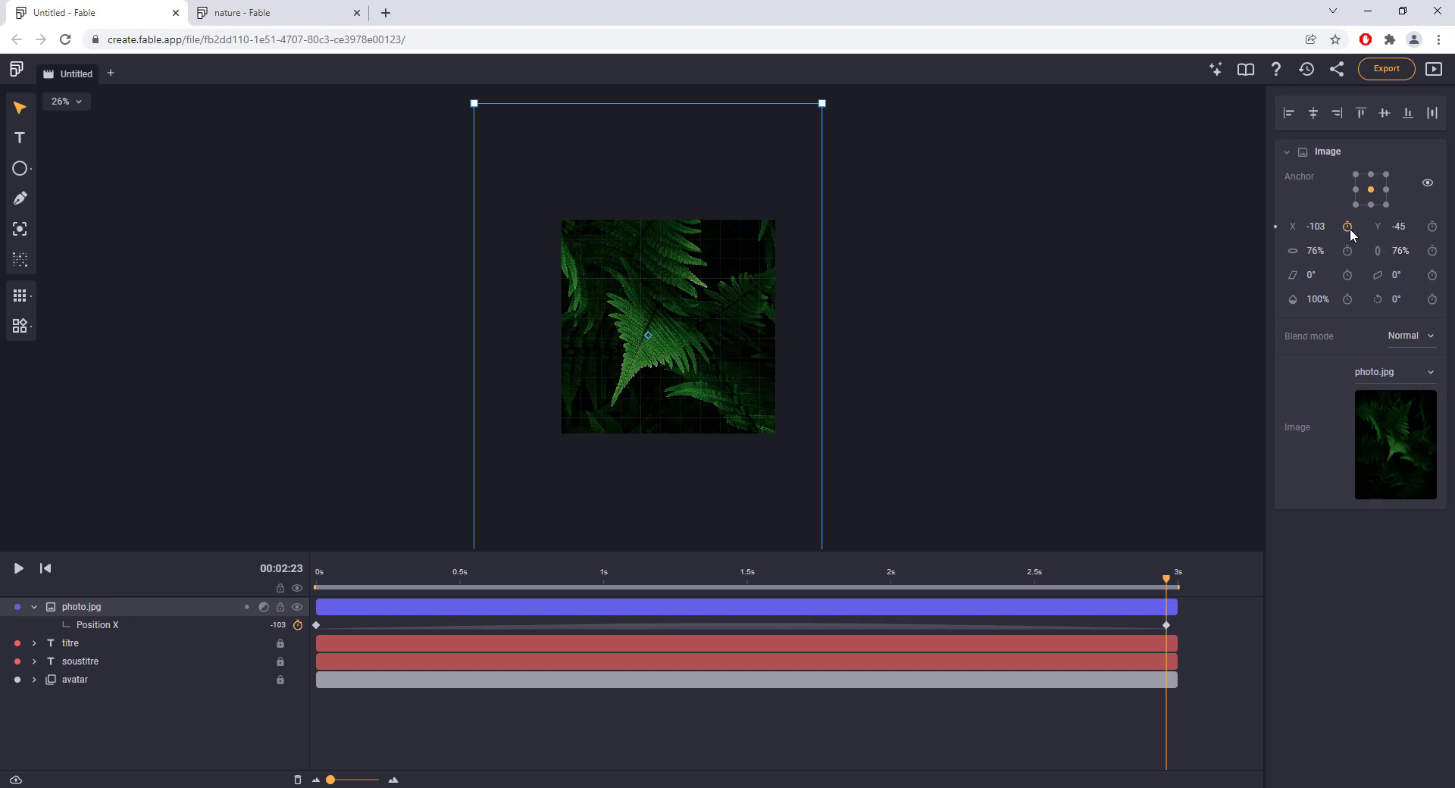
pyautogui.click(784, 627)
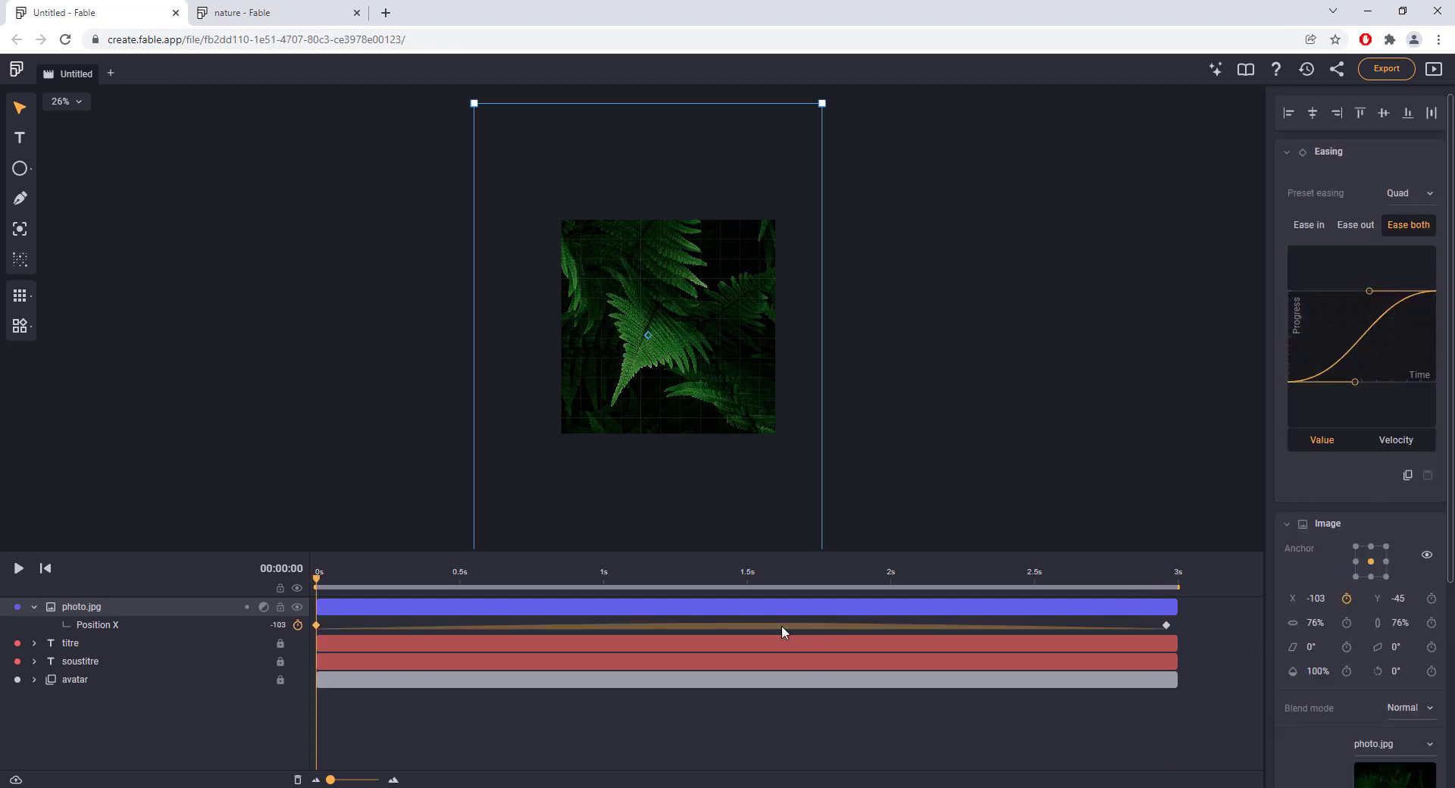
pyautogui.click(1394, 198)
pyautogui.click(1407, 128)
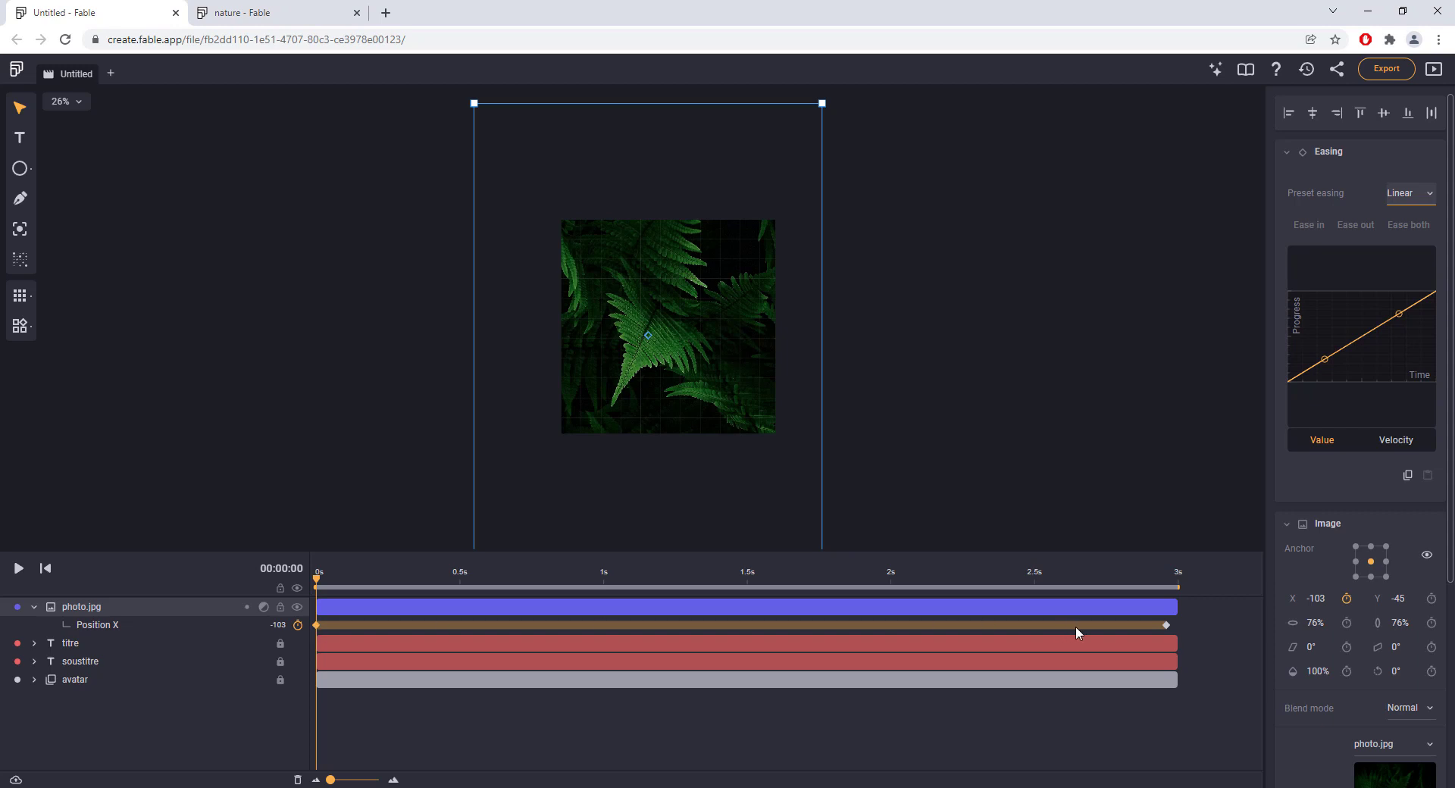
# Shift the photo horizontally to about X 84 at the 00:02:23 keyframe and play the animation from the start
pyautogui.click(1167, 626)
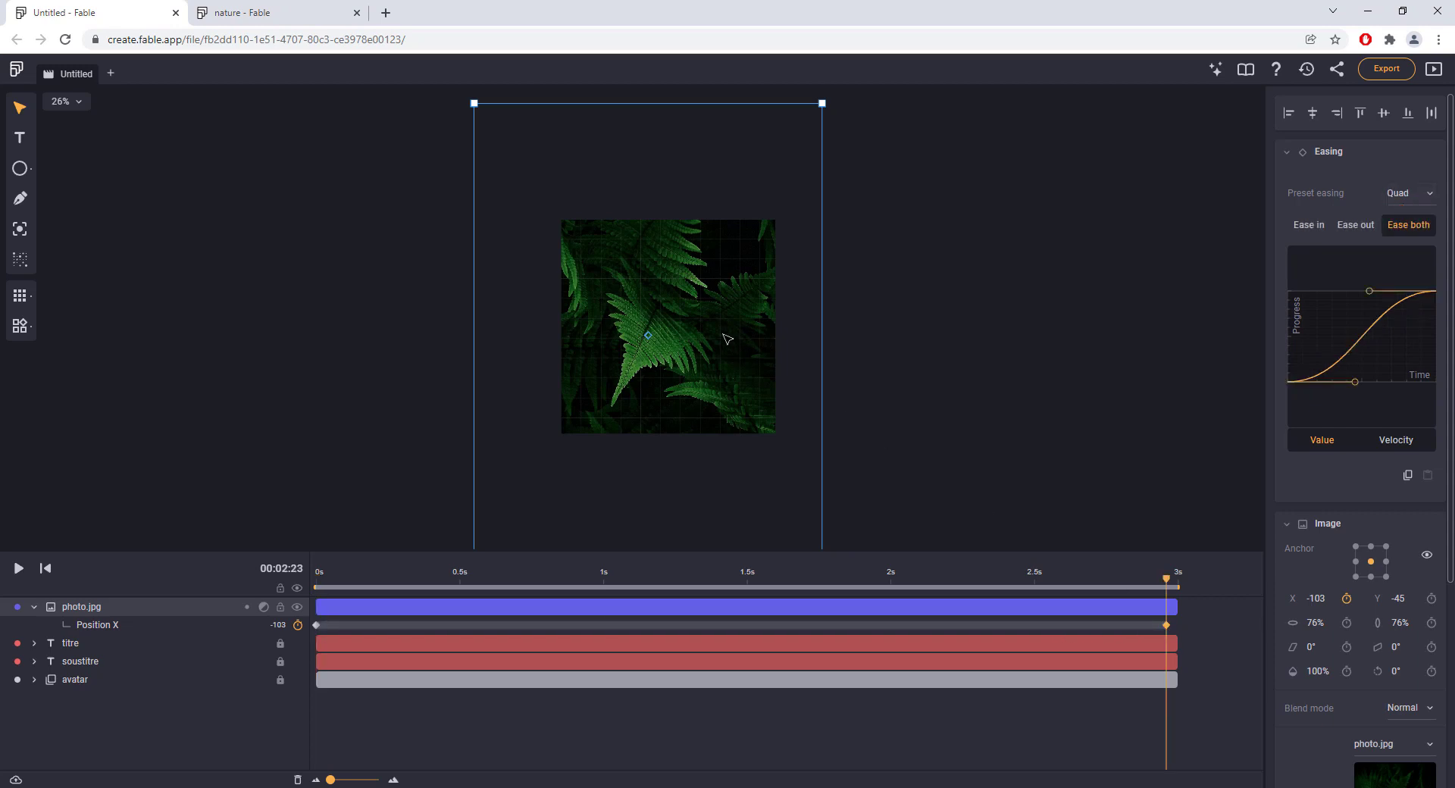
pyautogui.moveTo(719, 327); pyautogui.dragTo(752, 337)
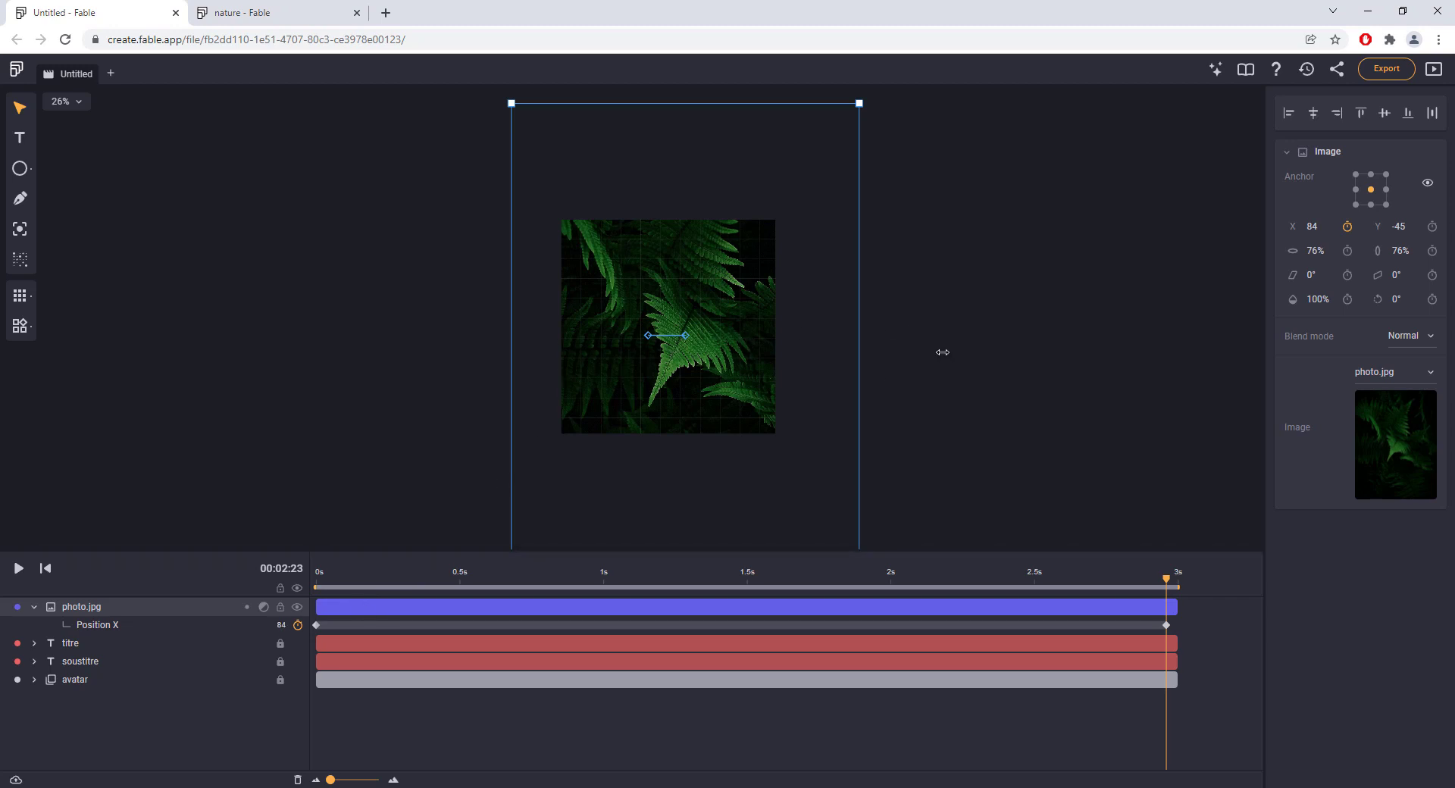
pyautogui.moveTo(1166, 581); pyautogui.dragTo(317, 579)
pyautogui.press('space')
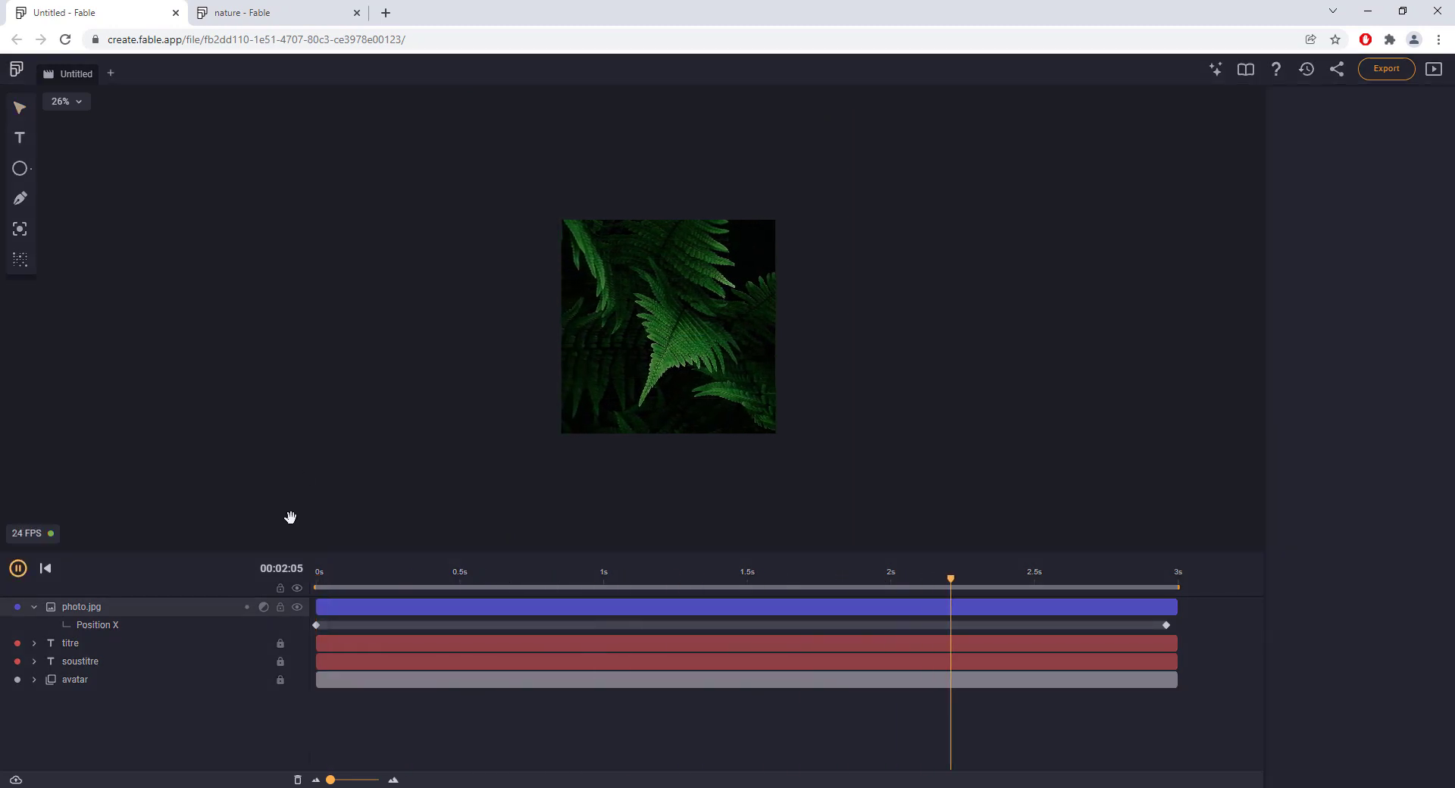
# Move the photo.jpg layer below the avatar layer and preview the animation behind the text
pyautogui.click(74, 611)
pyautogui.moveTo(73, 692); pyautogui.dragTo(62, 686)
pyautogui.click(349, 387)
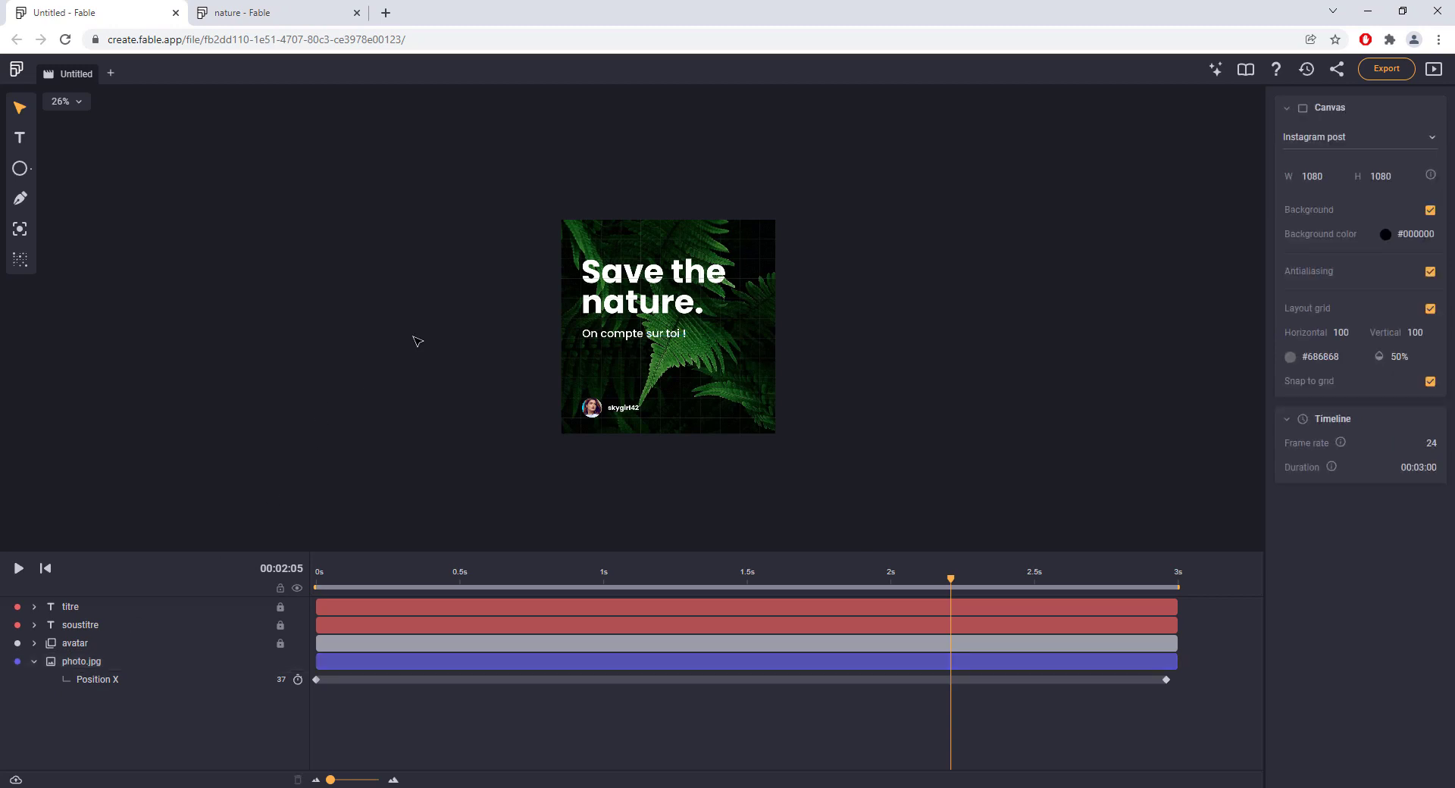
pyautogui.press('space')
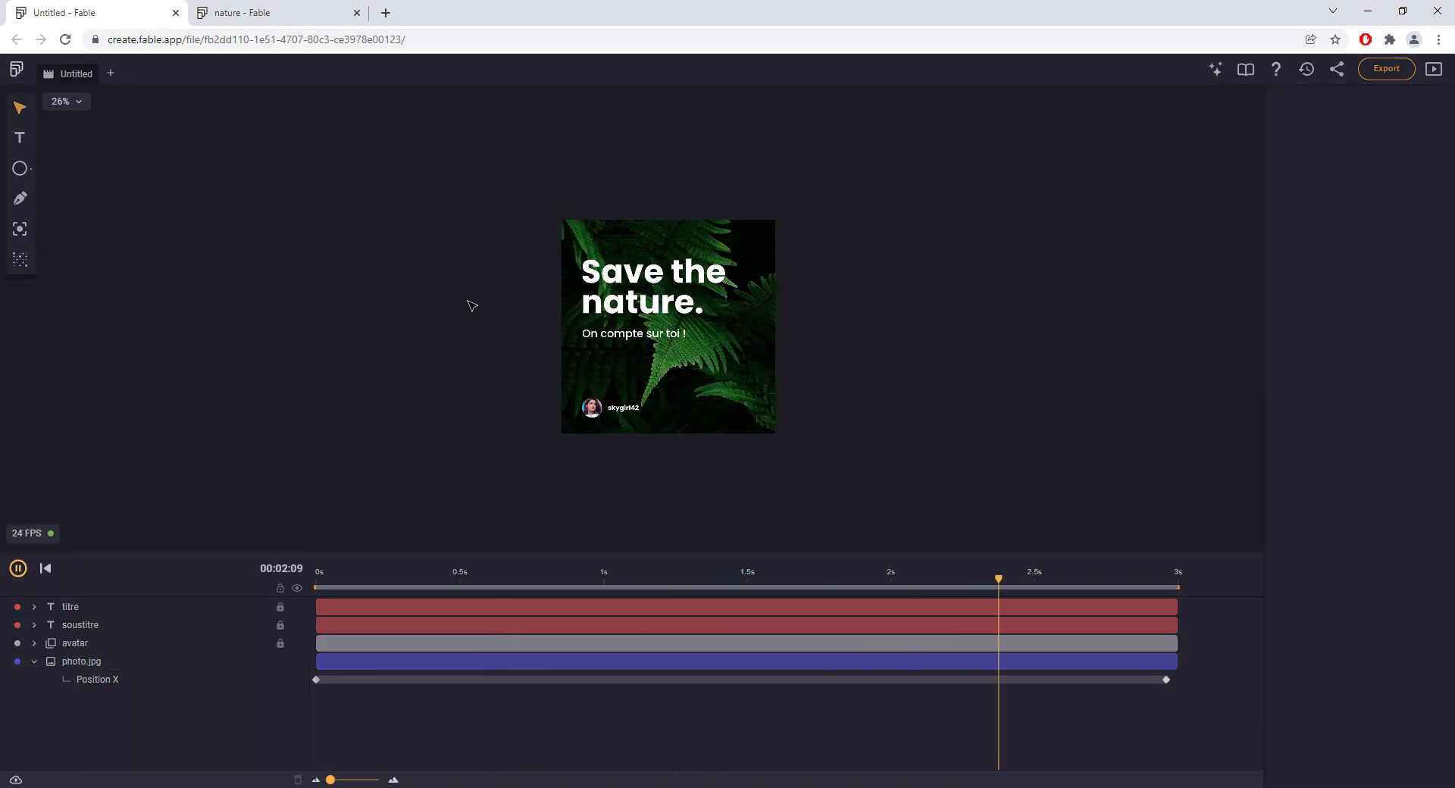
pyautogui.press('space')
# Add Position Y keyframes to the photo.jpg layer at 0 s and at 00:02:23
pyautogui.click(88, 662)
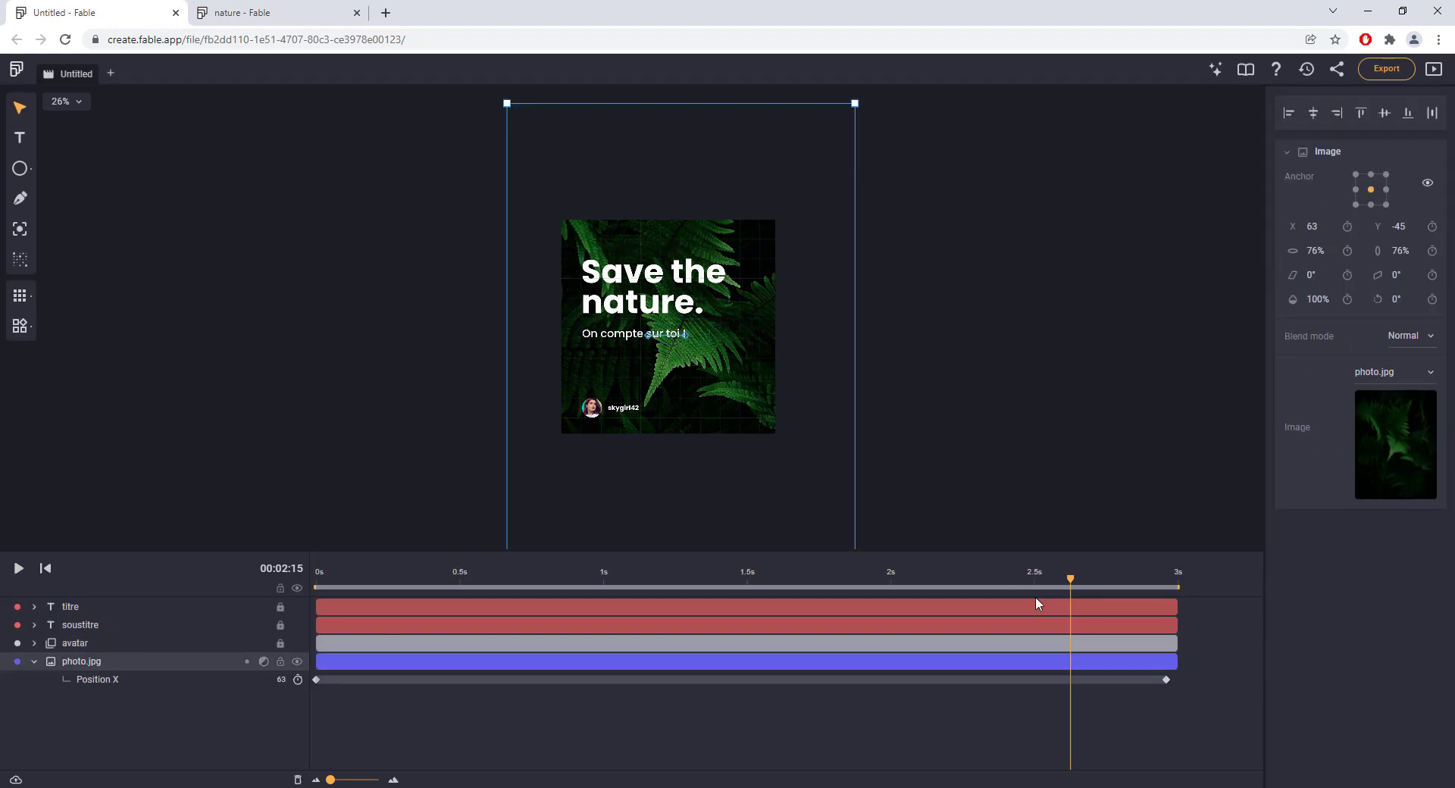
pyautogui.moveTo(1072, 581); pyautogui.dragTo(316, 580)
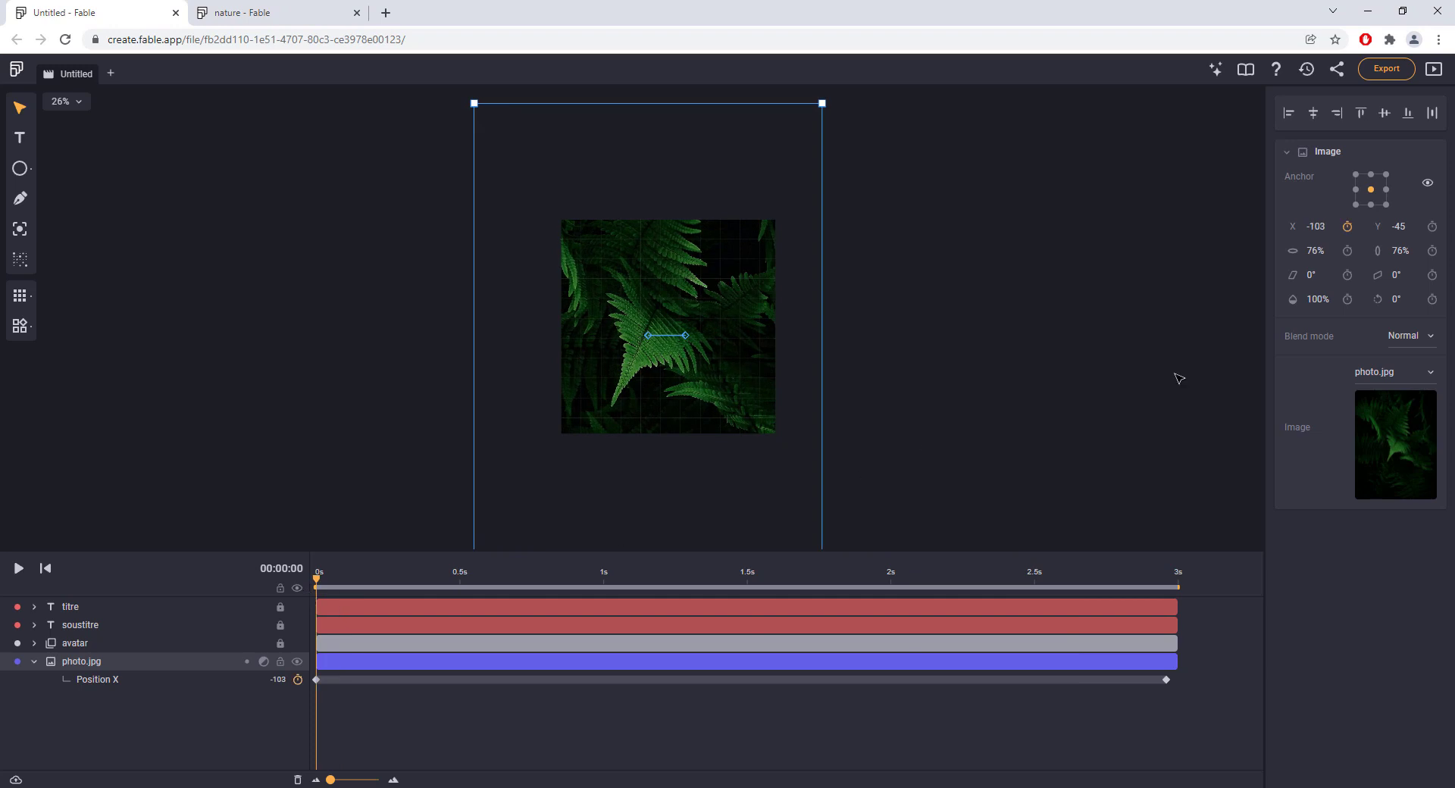
pyautogui.click(1433, 227)
pyautogui.moveTo(436, 581); pyautogui.dragTo(1166, 580)
pyautogui.click(1433, 227)
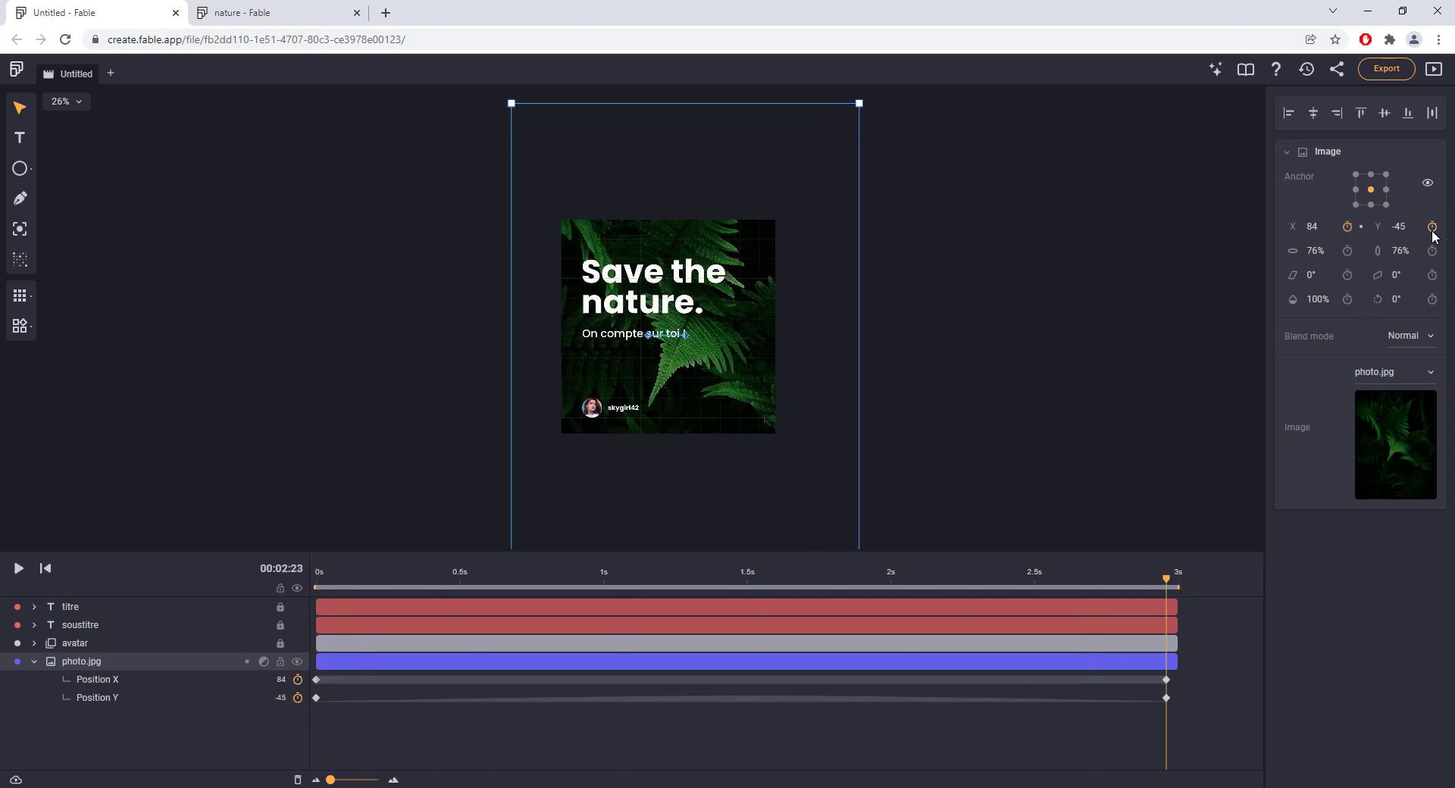
# Set the easing between the two Position Y keyframes to Linear
pyautogui.click(638, 699)
pyautogui.click(1402, 193)
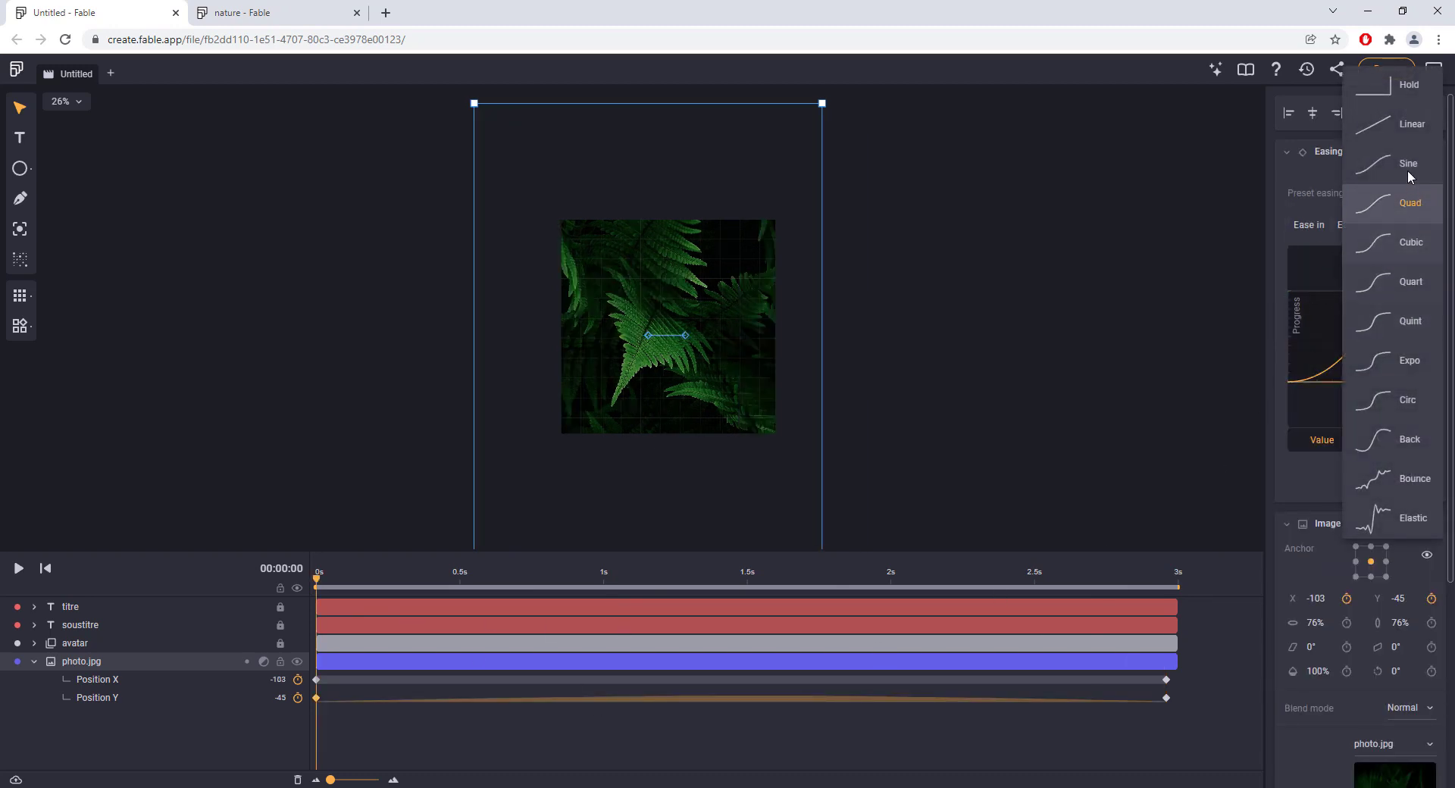
pyautogui.click(1412, 124)
# Set the photo's Position Y to 0 at the 00:02:23 keyframe
pyautogui.moveTo(352, 580); pyautogui.dragTo(1166, 579)
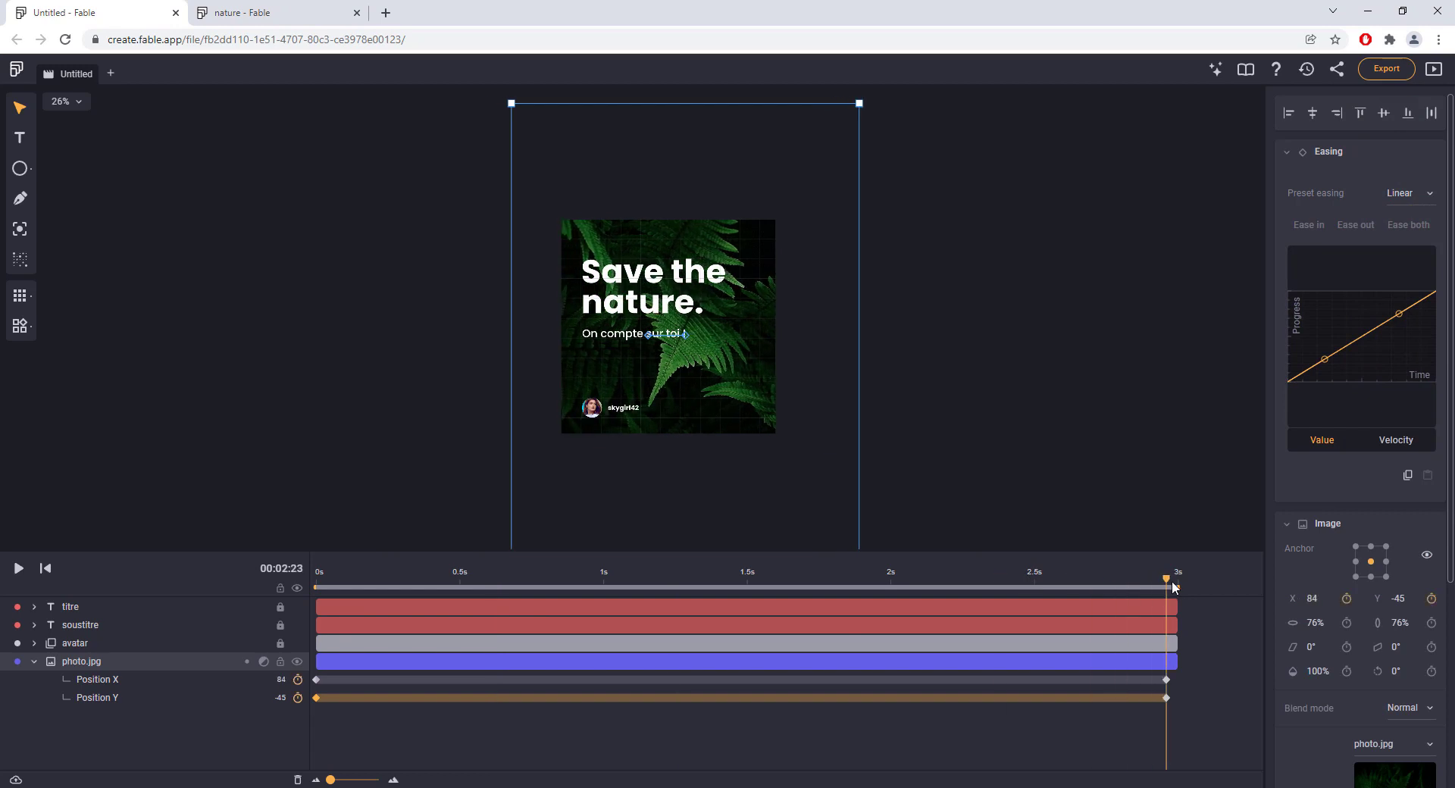
pyautogui.click(1167, 698)
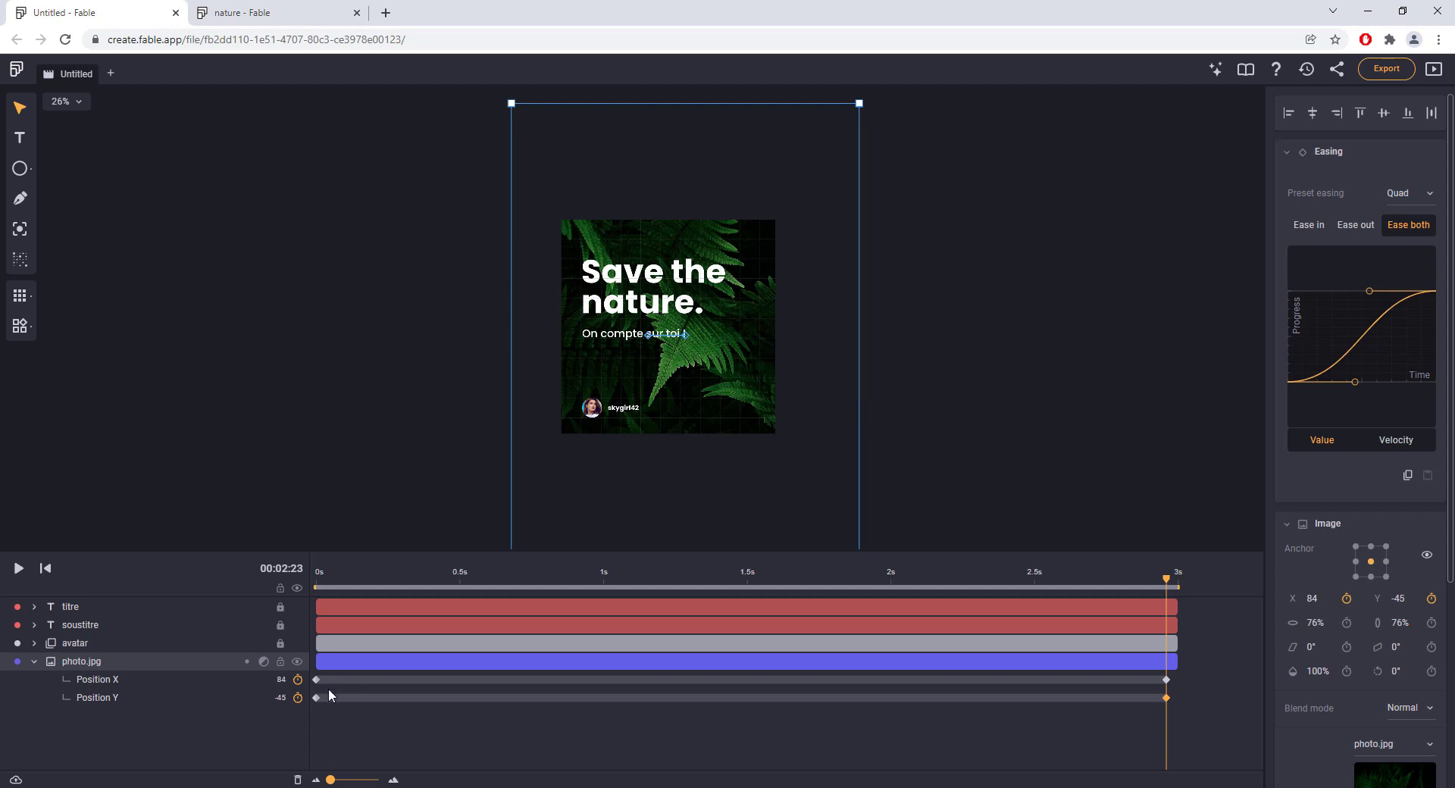
pyautogui.moveTo(279, 697); pyautogui.dragTo(321, 717)
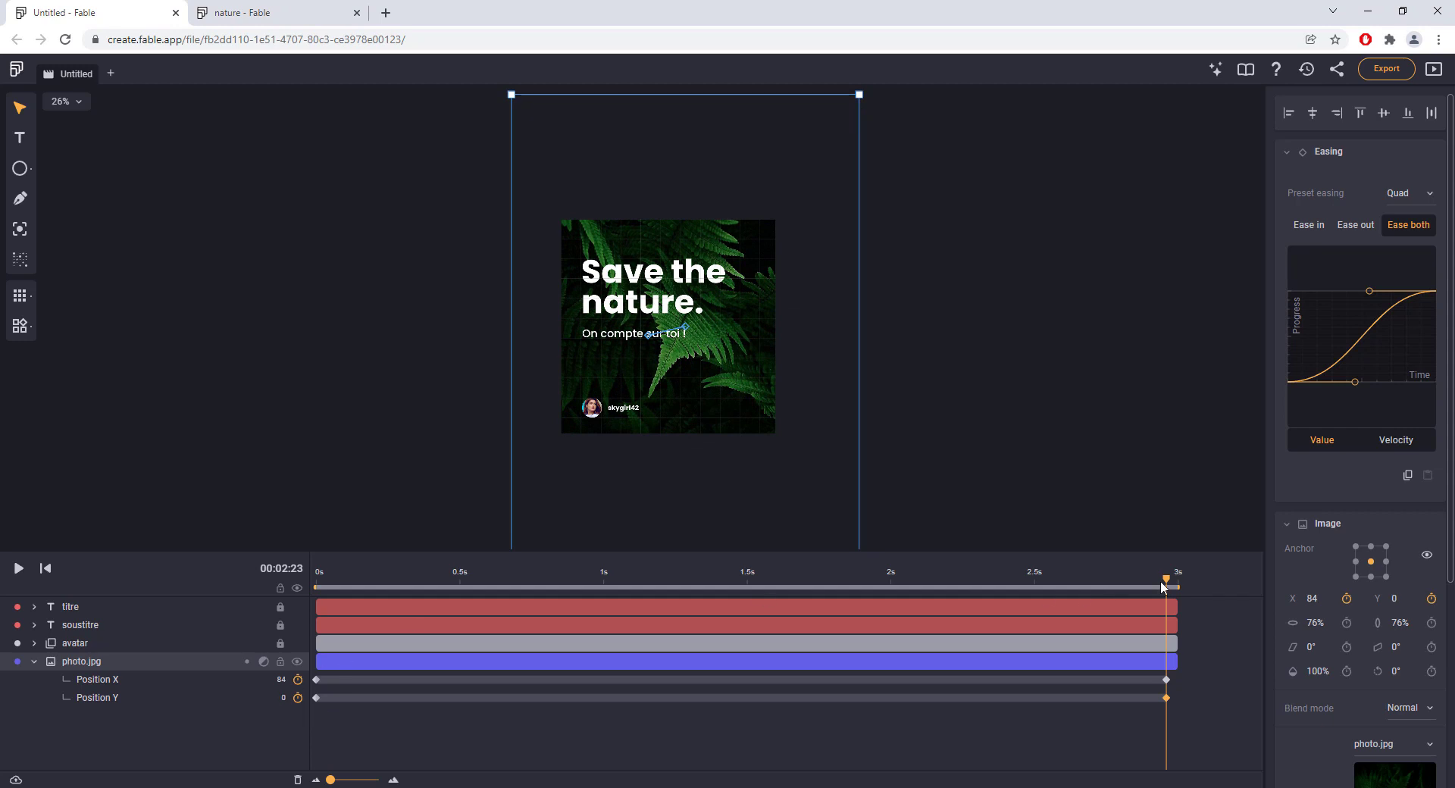
# Play the animation from 0 s to check the photo's diagonal movement
pyautogui.moveTo(1168, 580); pyautogui.dragTo(307, 582)
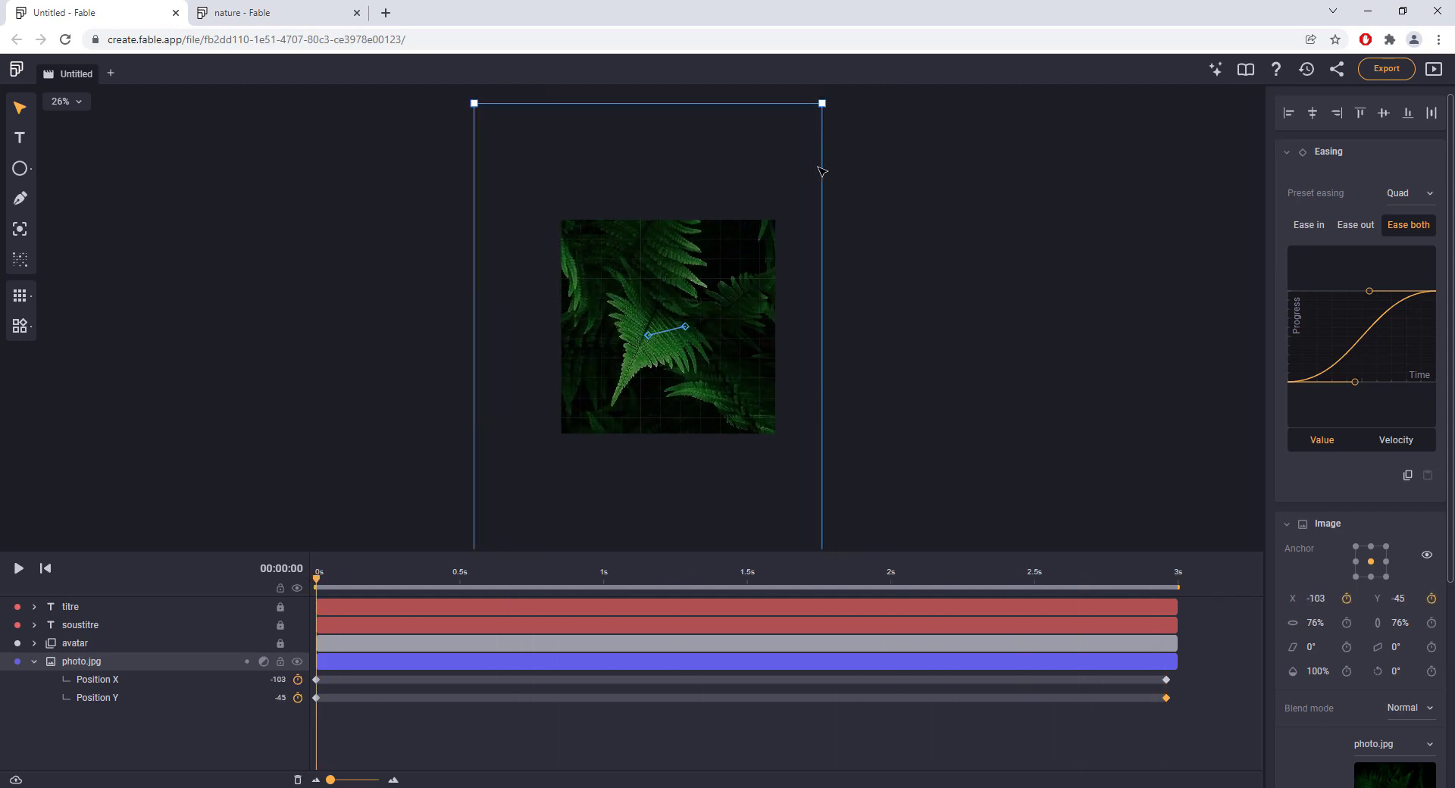
pyautogui.click(375, 368)
pyautogui.press('space')
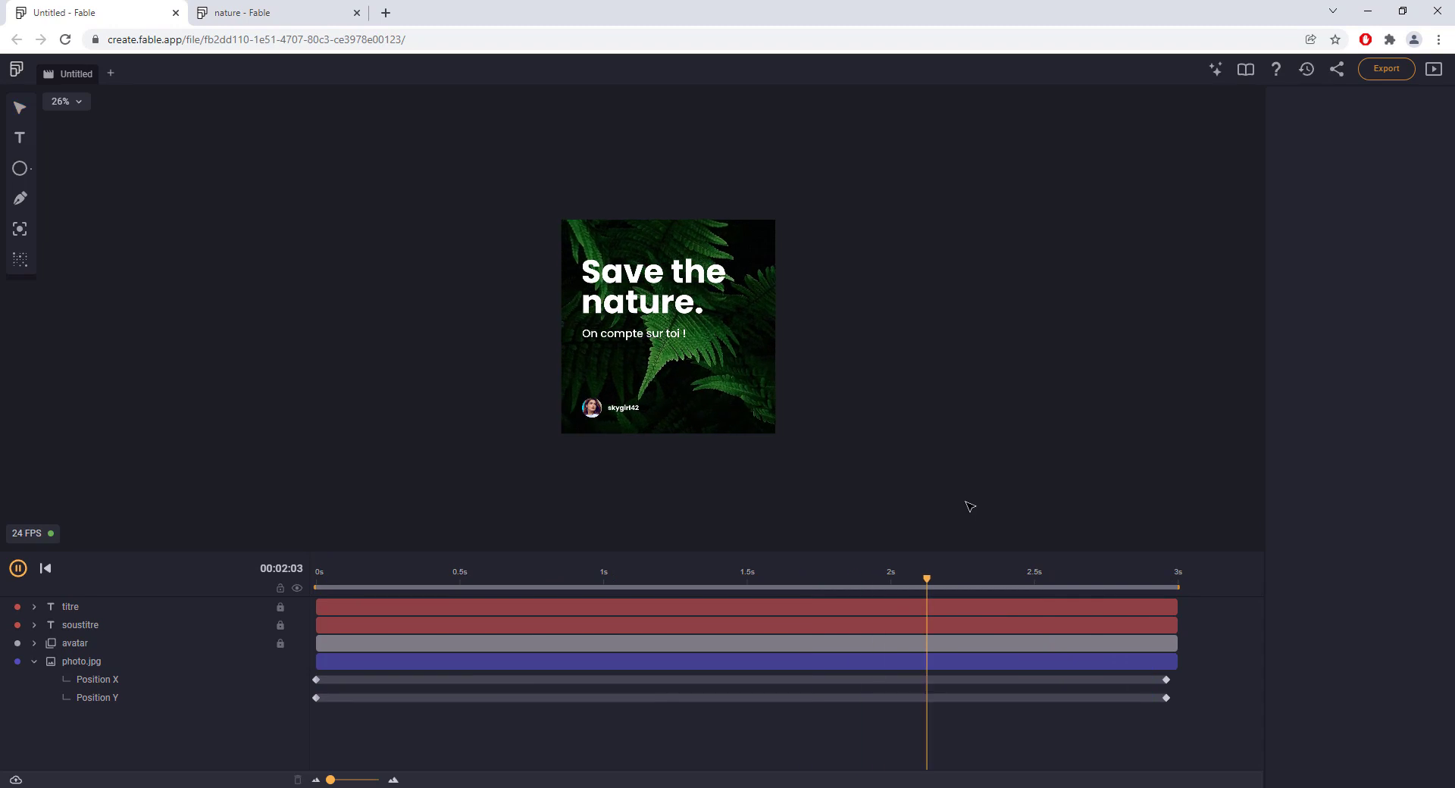
pyautogui.press('space')
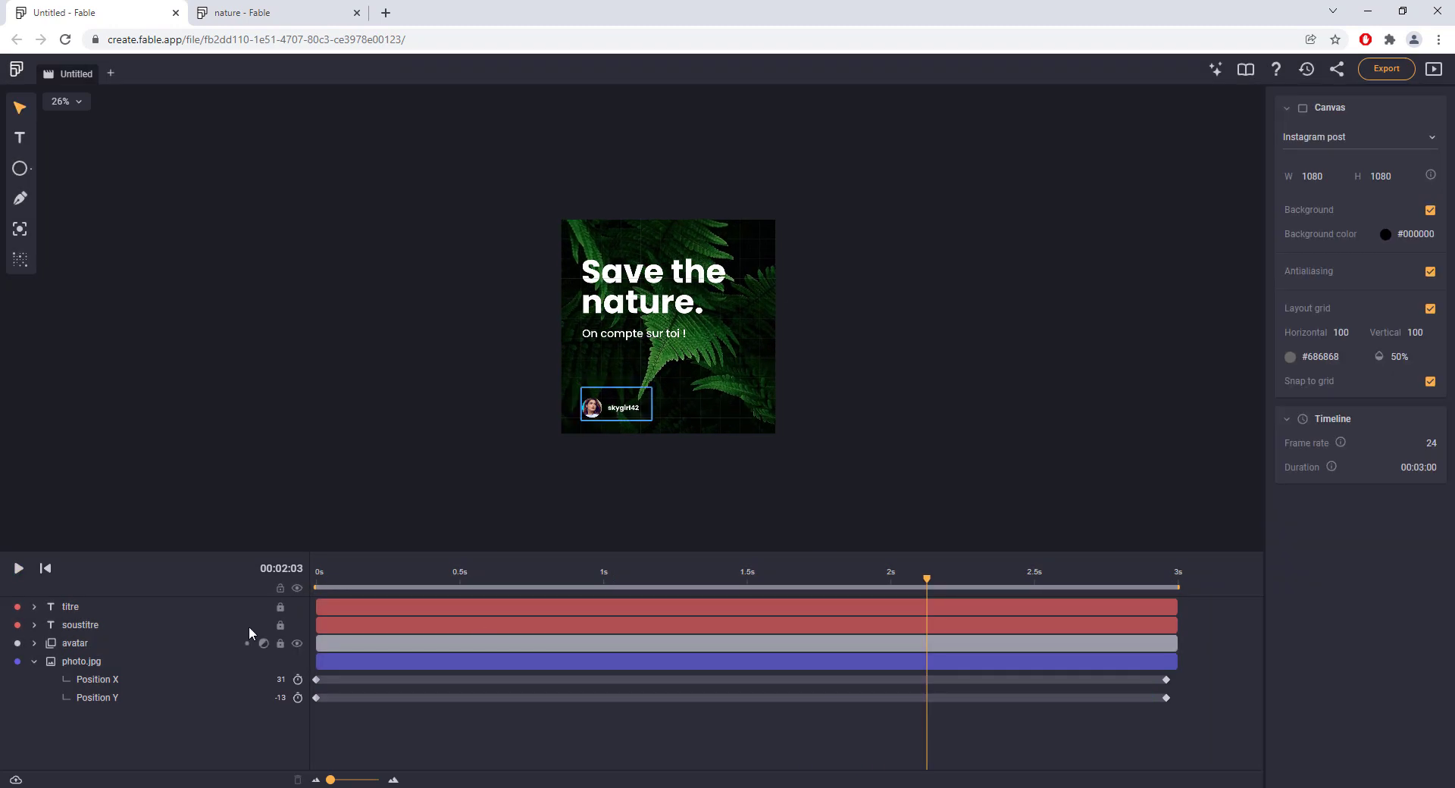
# Apply the Wave warp distortion effect to the photo.jpg layer
pyautogui.click(93, 663)
pyautogui.click(978, 330)
pyautogui.scroll(3, 690, 349)
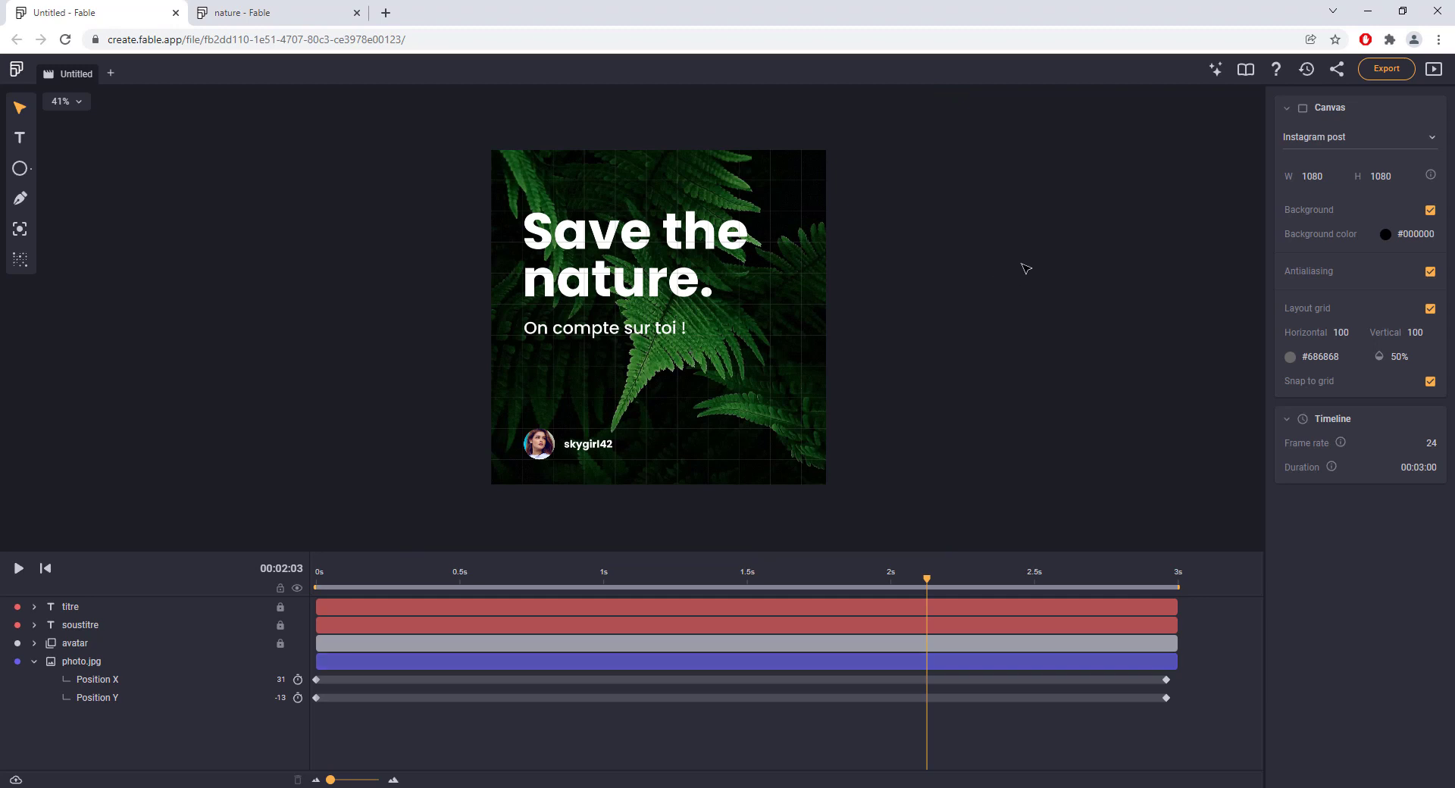
pyautogui.click(91, 664)
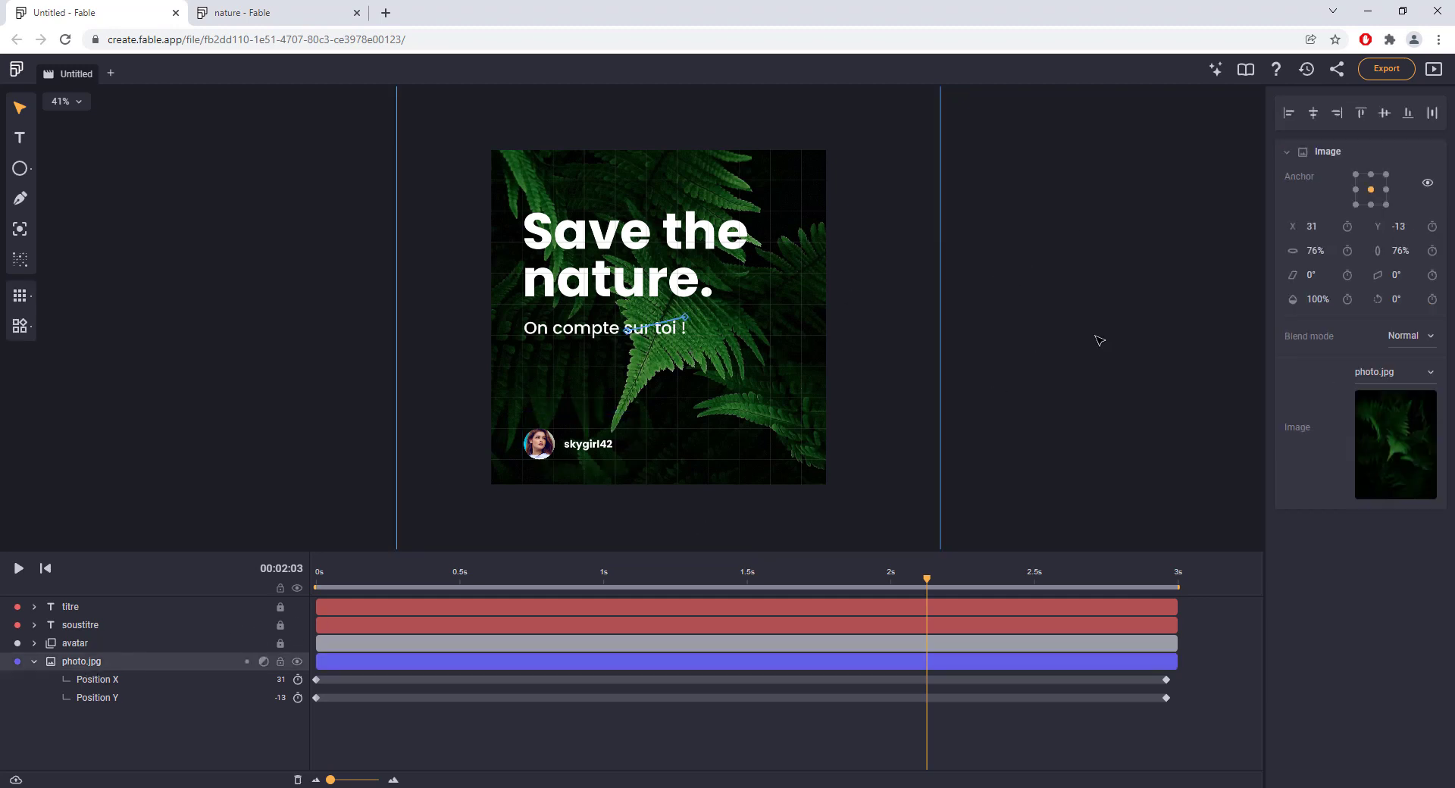
pyautogui.click(1217, 70)
pyautogui.moveTo(1225, 257); pyautogui.dragTo(1217, 400)
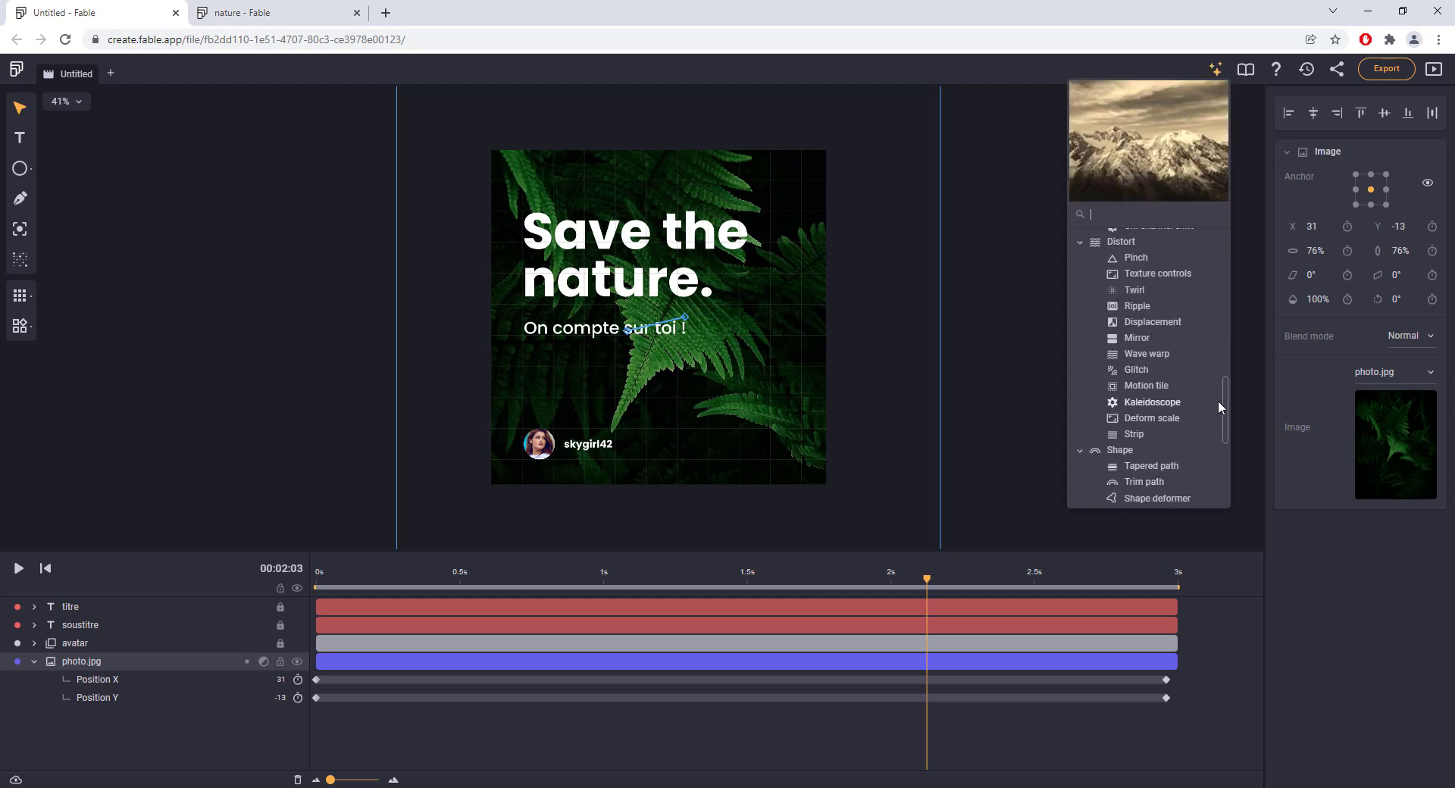
pyautogui.click(1152, 351)
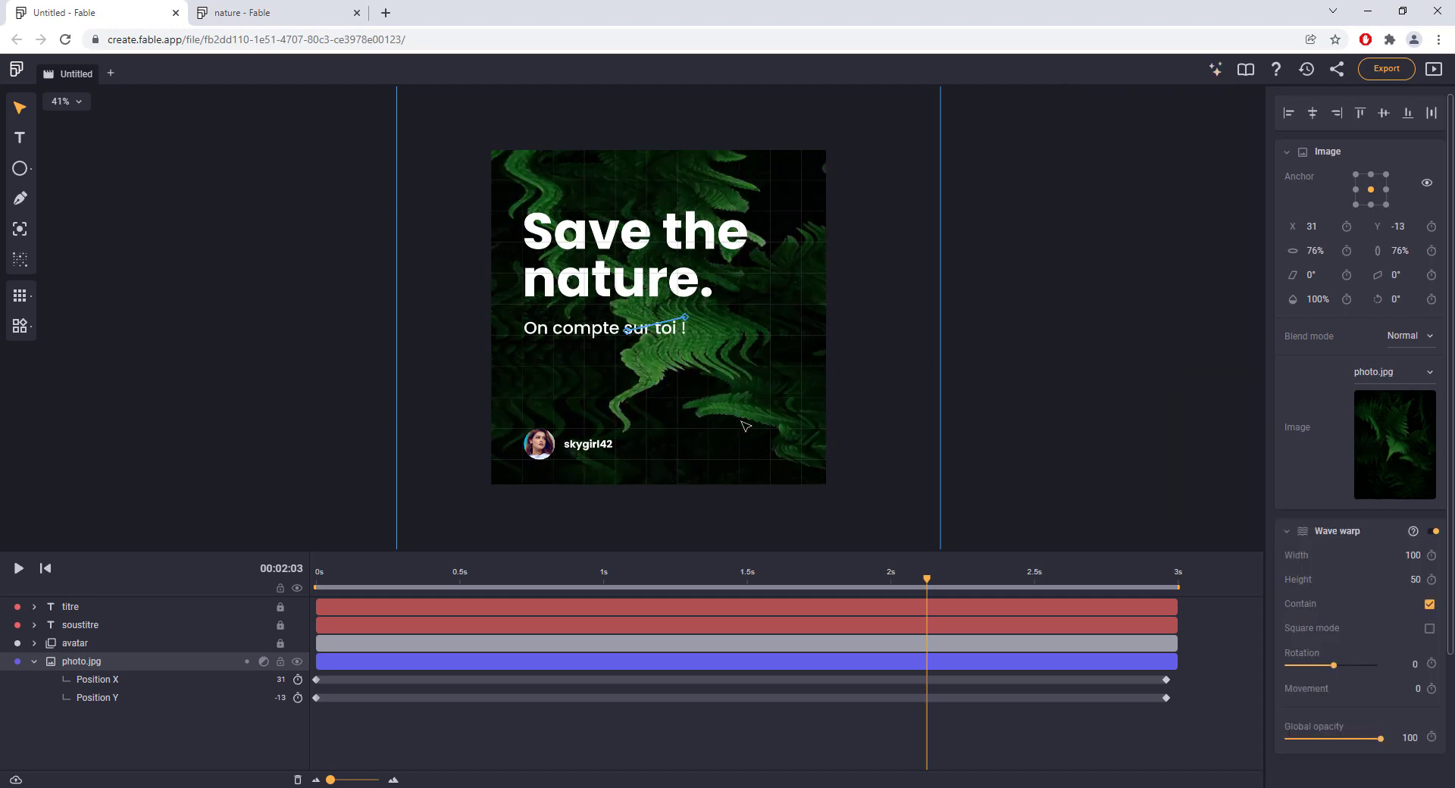
# Preview the warped photo along the timeline and return the playhead to 0 s
pyautogui.moveTo(928, 582); pyautogui.dragTo(1167, 580)
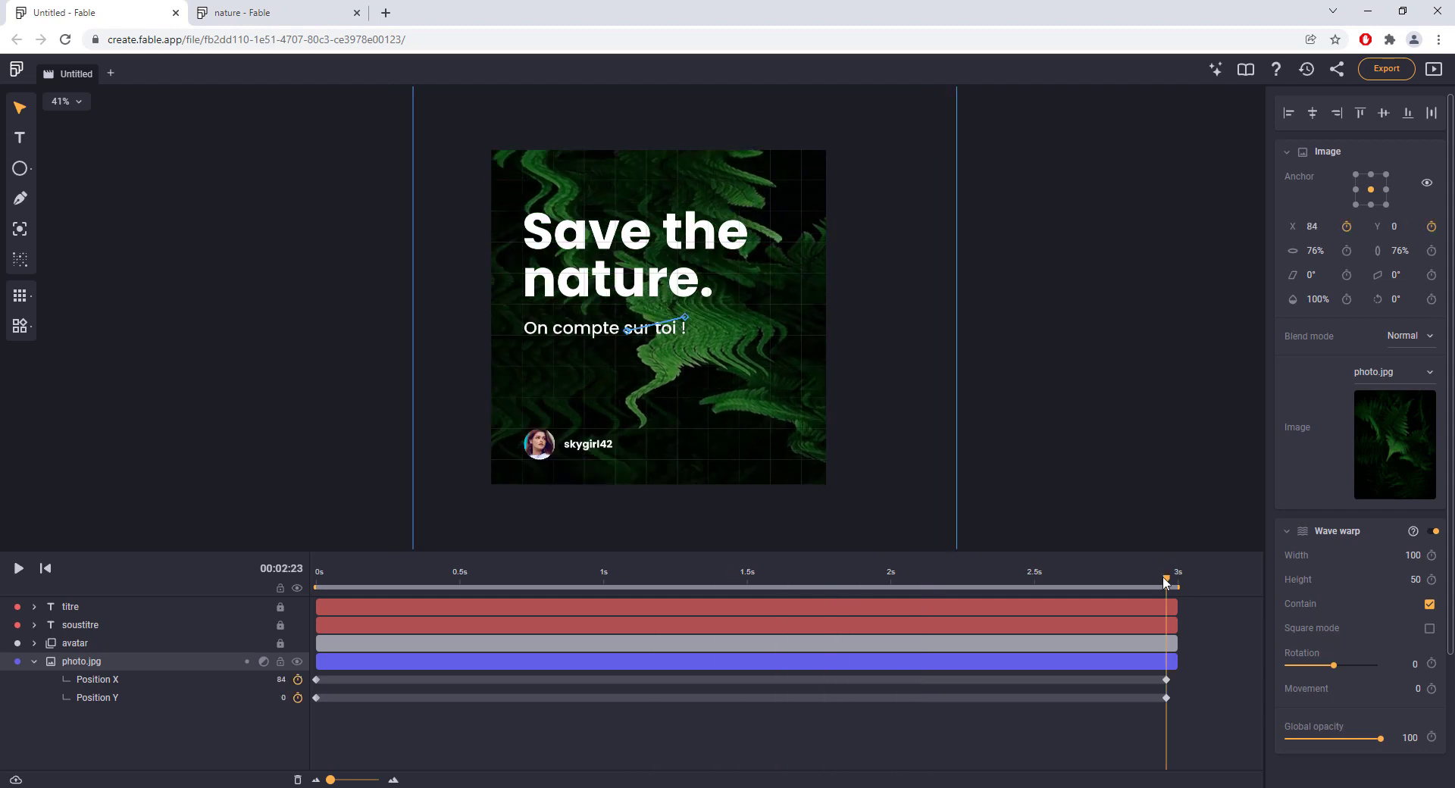
pyautogui.moveTo(1167, 582); pyautogui.dragTo(295, 452)
pyautogui.press('space')
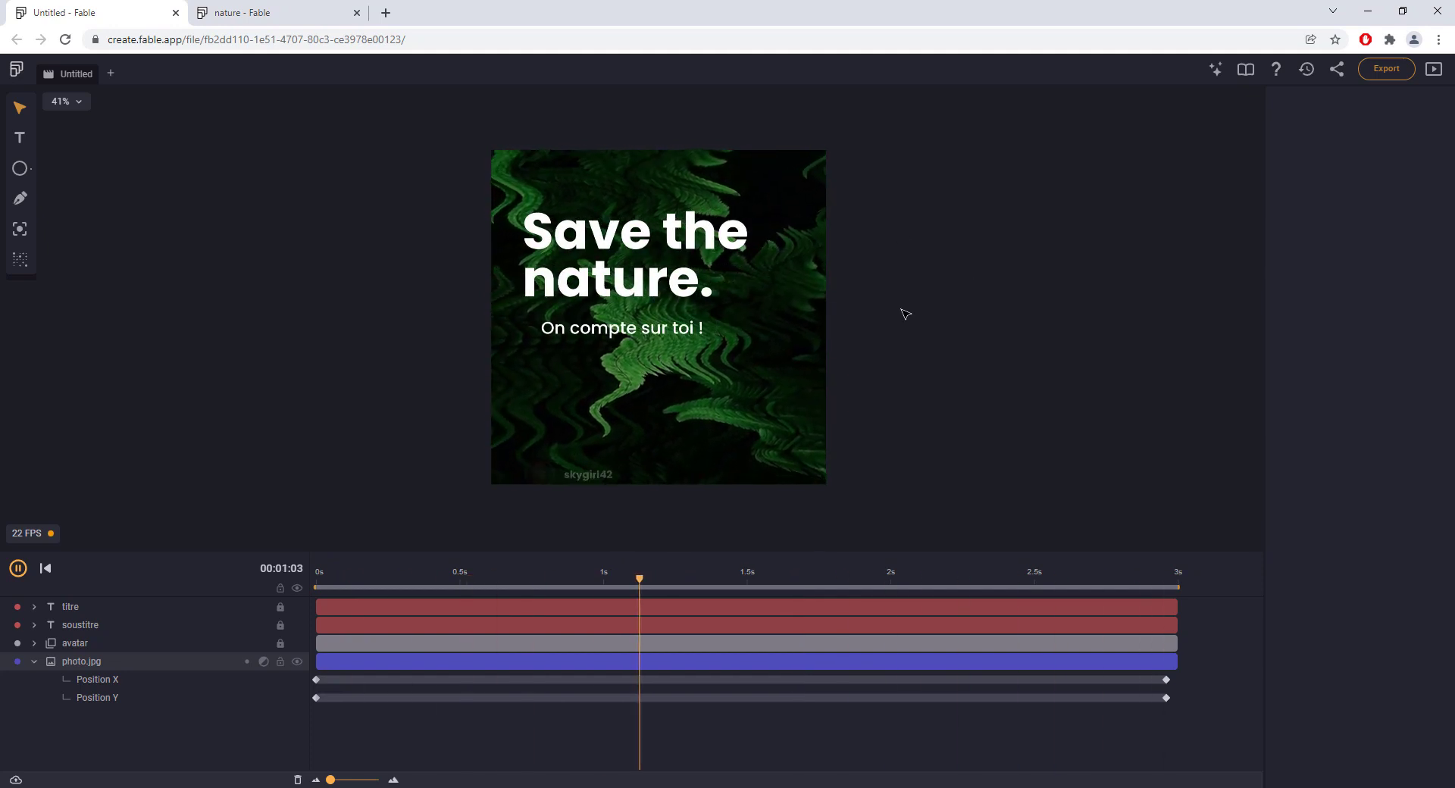
pyautogui.click(683, 572)
pyautogui.moveTo(686, 583); pyautogui.dragTo(528, 582)
pyautogui.moveTo(349, 578); pyautogui.dragTo(316, 622)
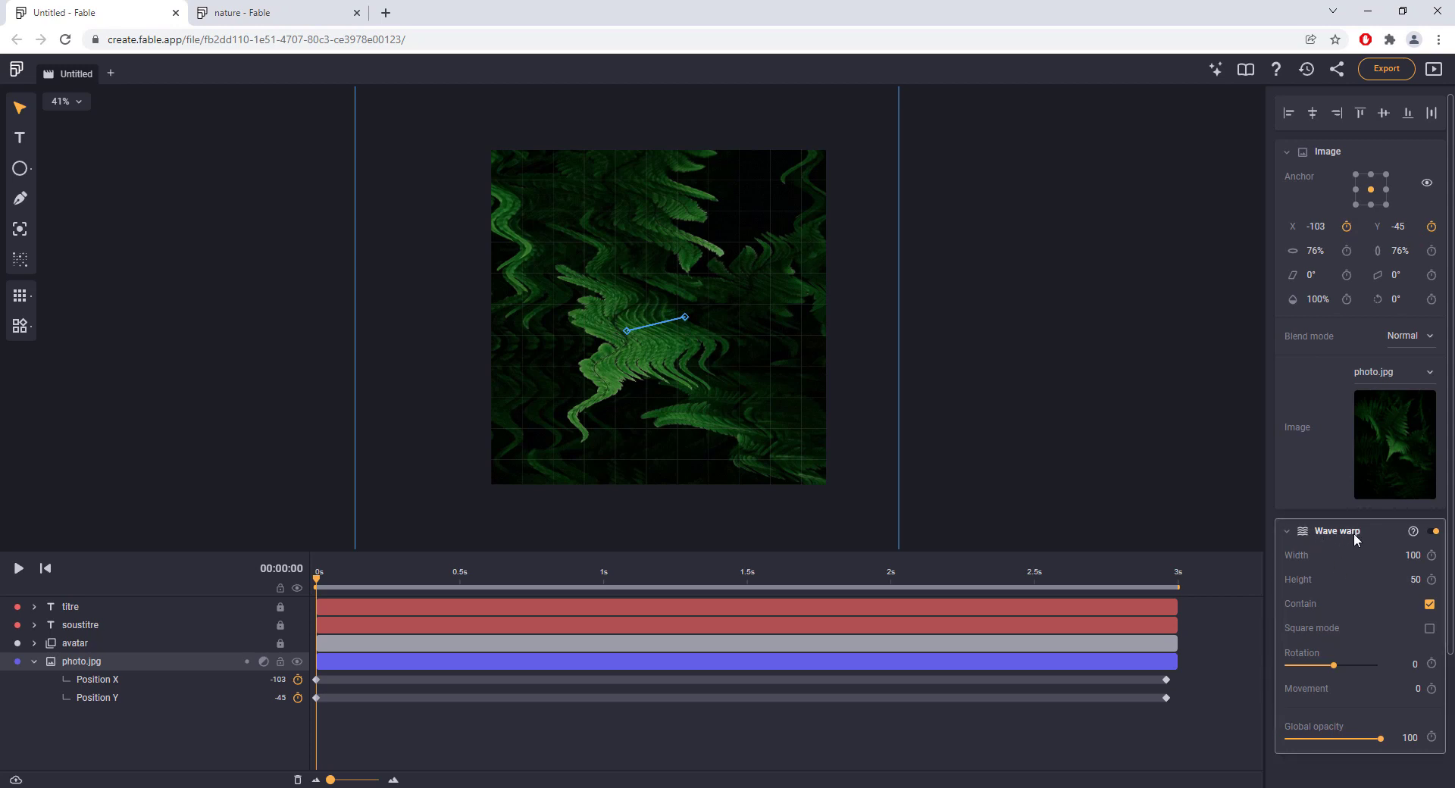
# Add keyframes for the Wave warp's Width and Height at 0 s
pyautogui.moveTo(1376, 535)
pyautogui.mouseDown()
pyautogui.moveTo(1388, 152)
pyautogui.moveTo(1371, 136)
pyautogui.moveTo(1265, 527)
pyautogui.moveTo(1373, 514)
pyautogui.moveTo(1401, 547)
pyautogui.mouseUp()
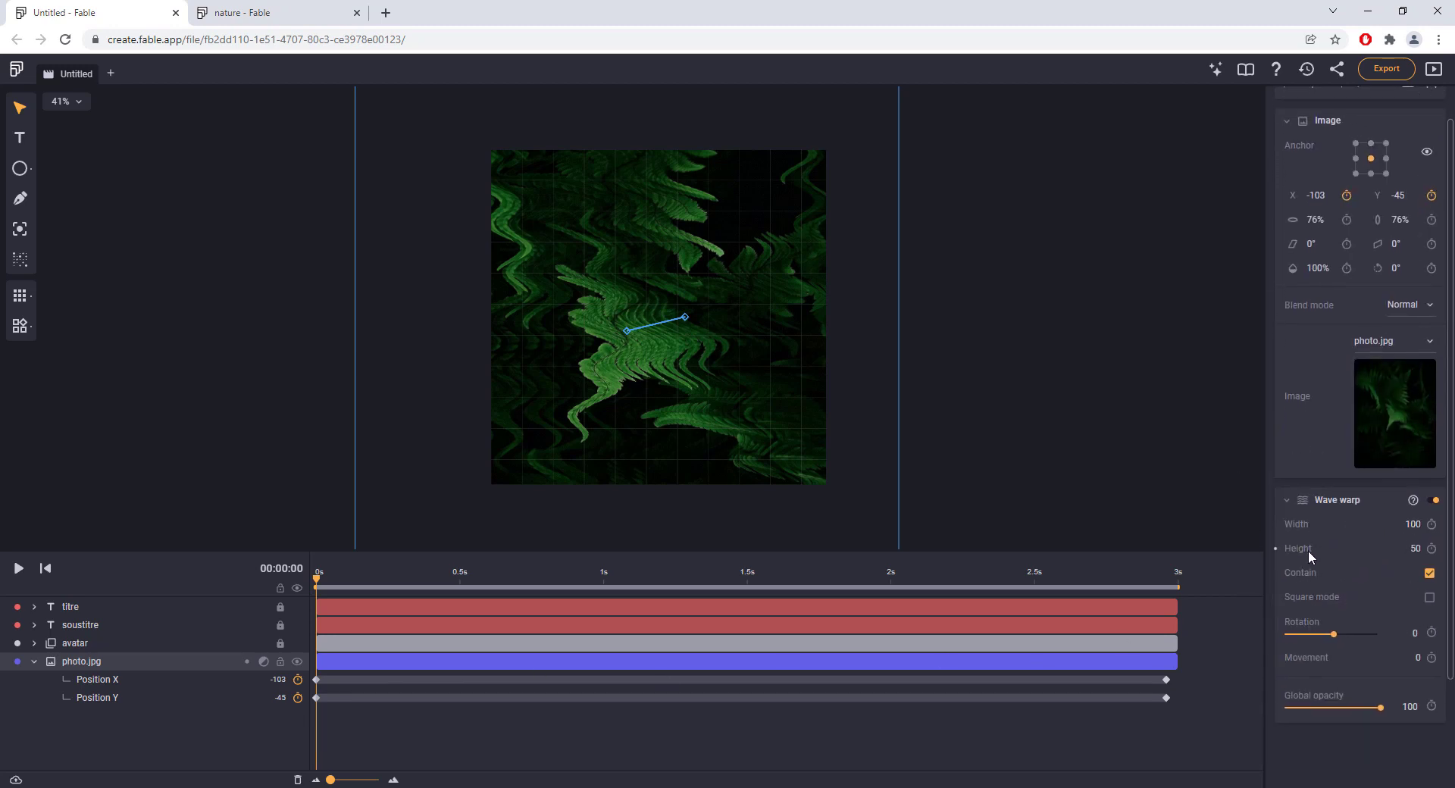
pyautogui.click(1432, 525)
pyautogui.click(1432, 548)
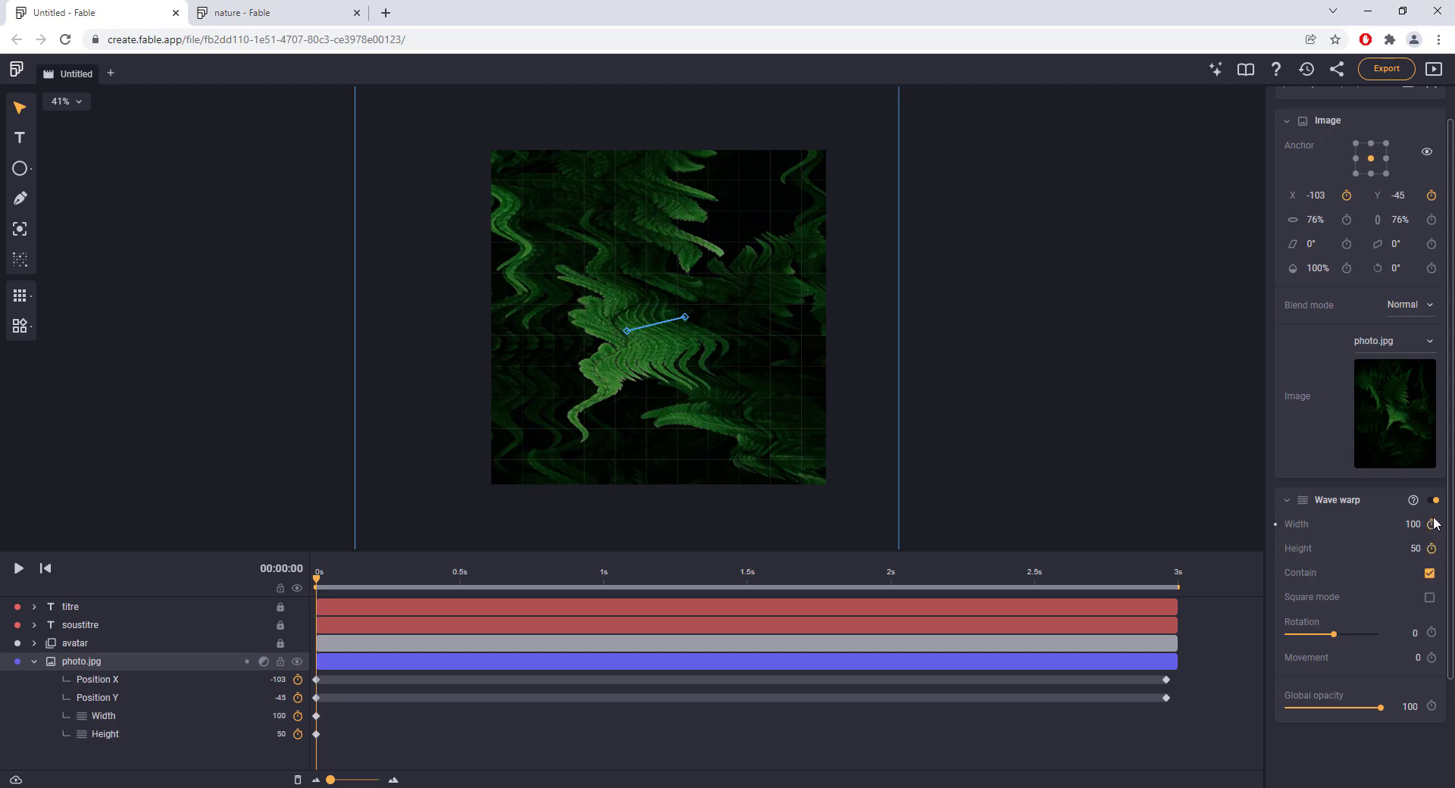
# Add keyframes for the Wave warp's Width and Height at 00:02:23, aligned with the photo's final position keyframes
pyautogui.moveTo(318, 582); pyautogui.dragTo(1192, 595)
pyautogui.click(1432, 525)
pyautogui.click(1432, 549)
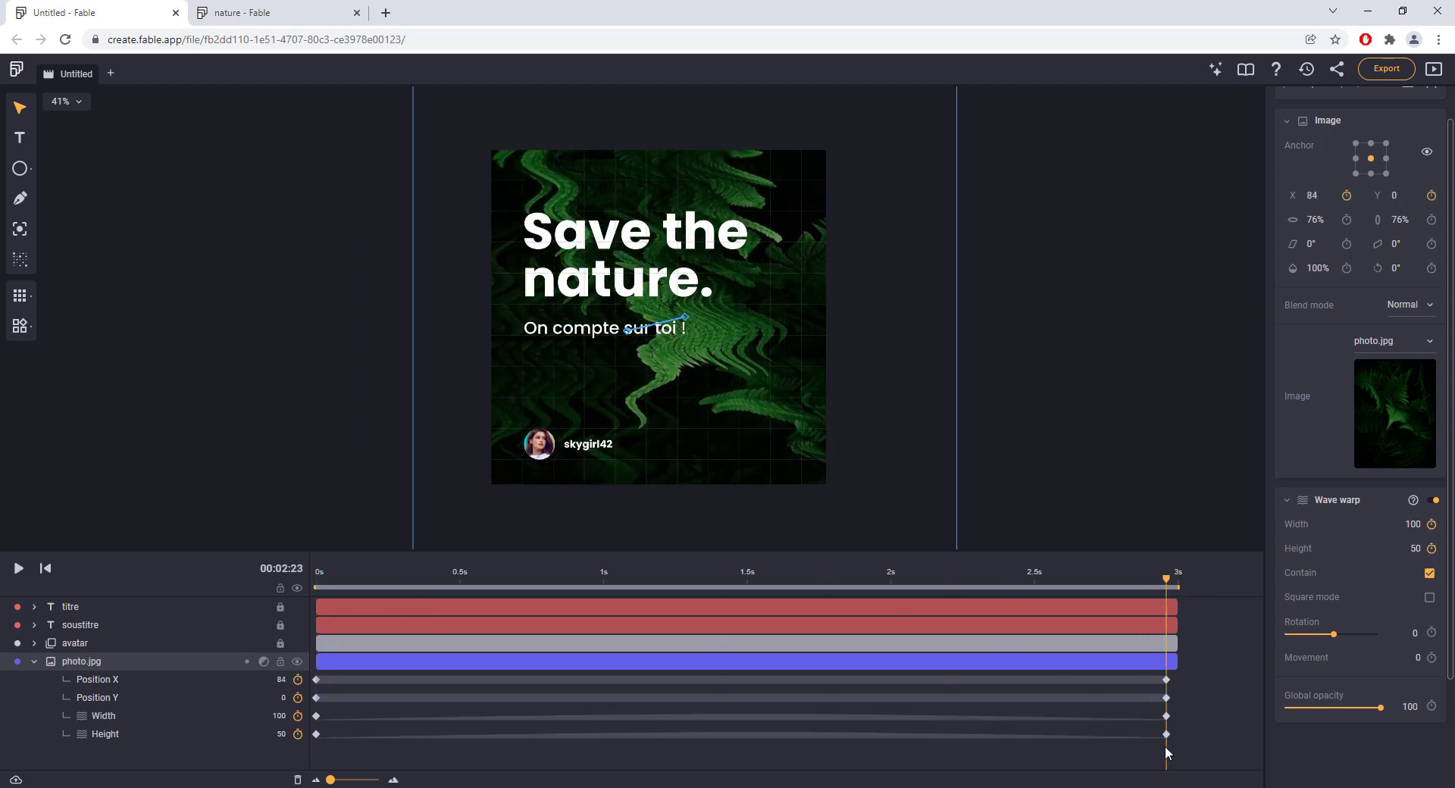
# Set the easing between the Wave warp's Width keyframes and between its Height keyframes to Linear
pyautogui.click(759, 718)
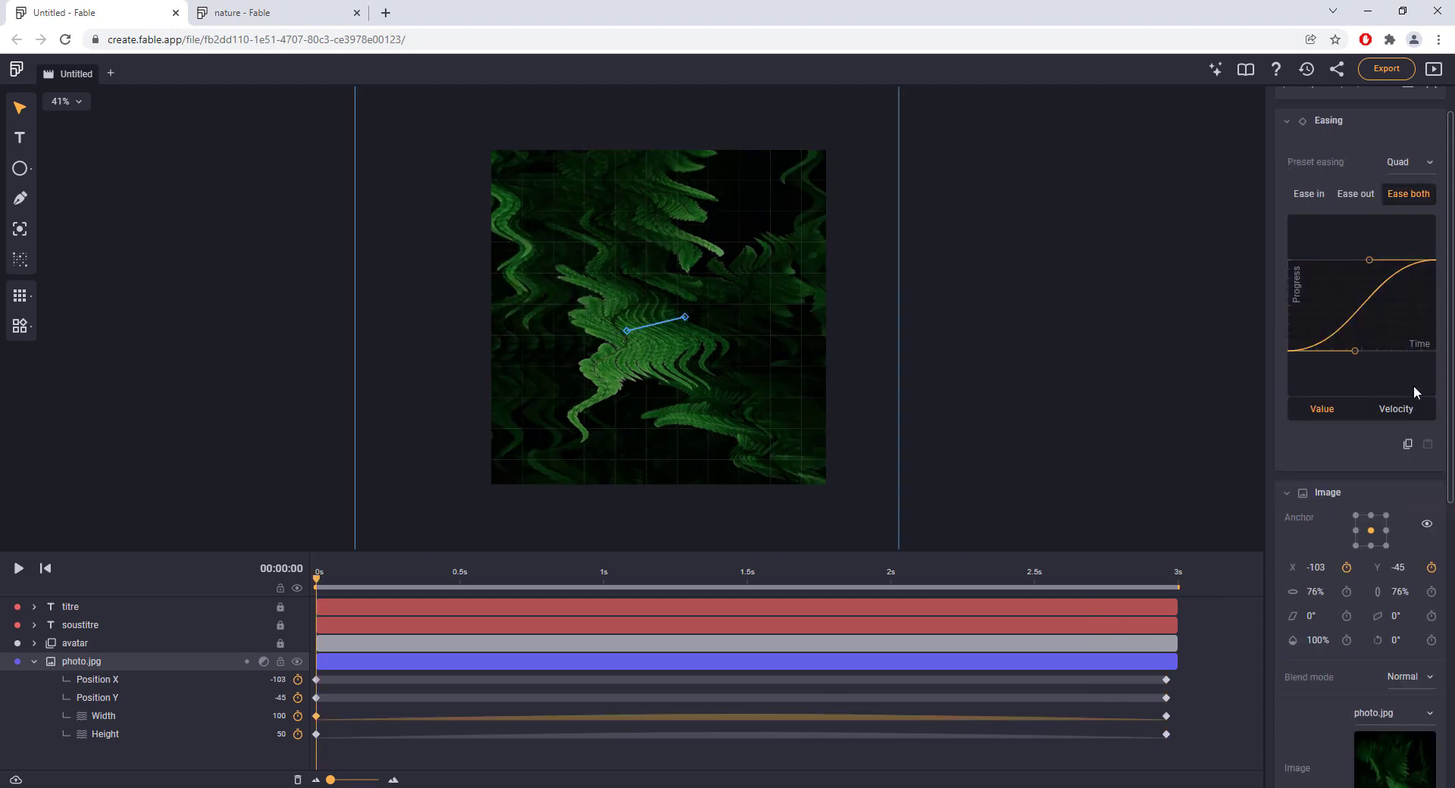
pyautogui.click(1421, 166)
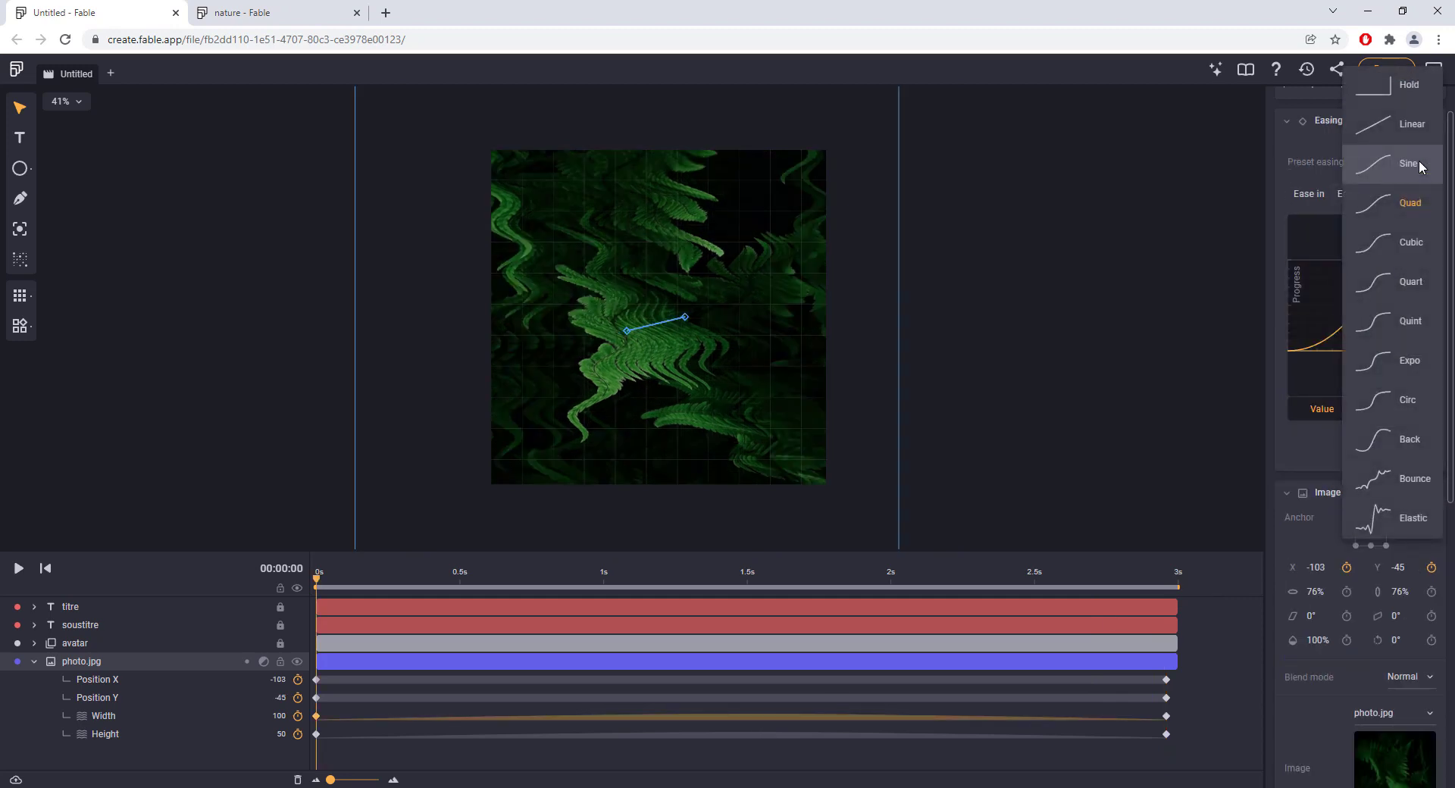
pyautogui.click(1412, 124)
pyautogui.click(931, 736)
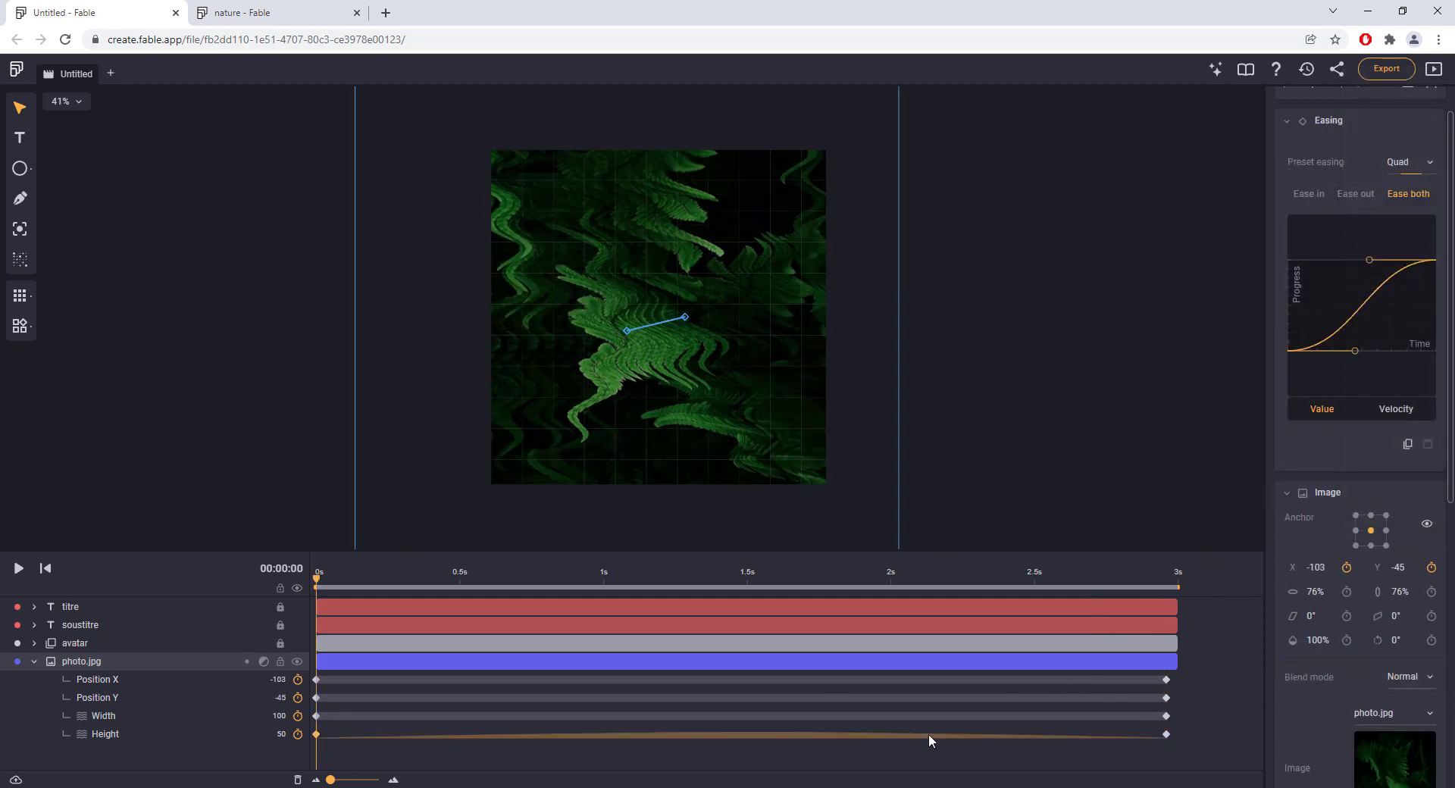
pyautogui.click(1410, 163)
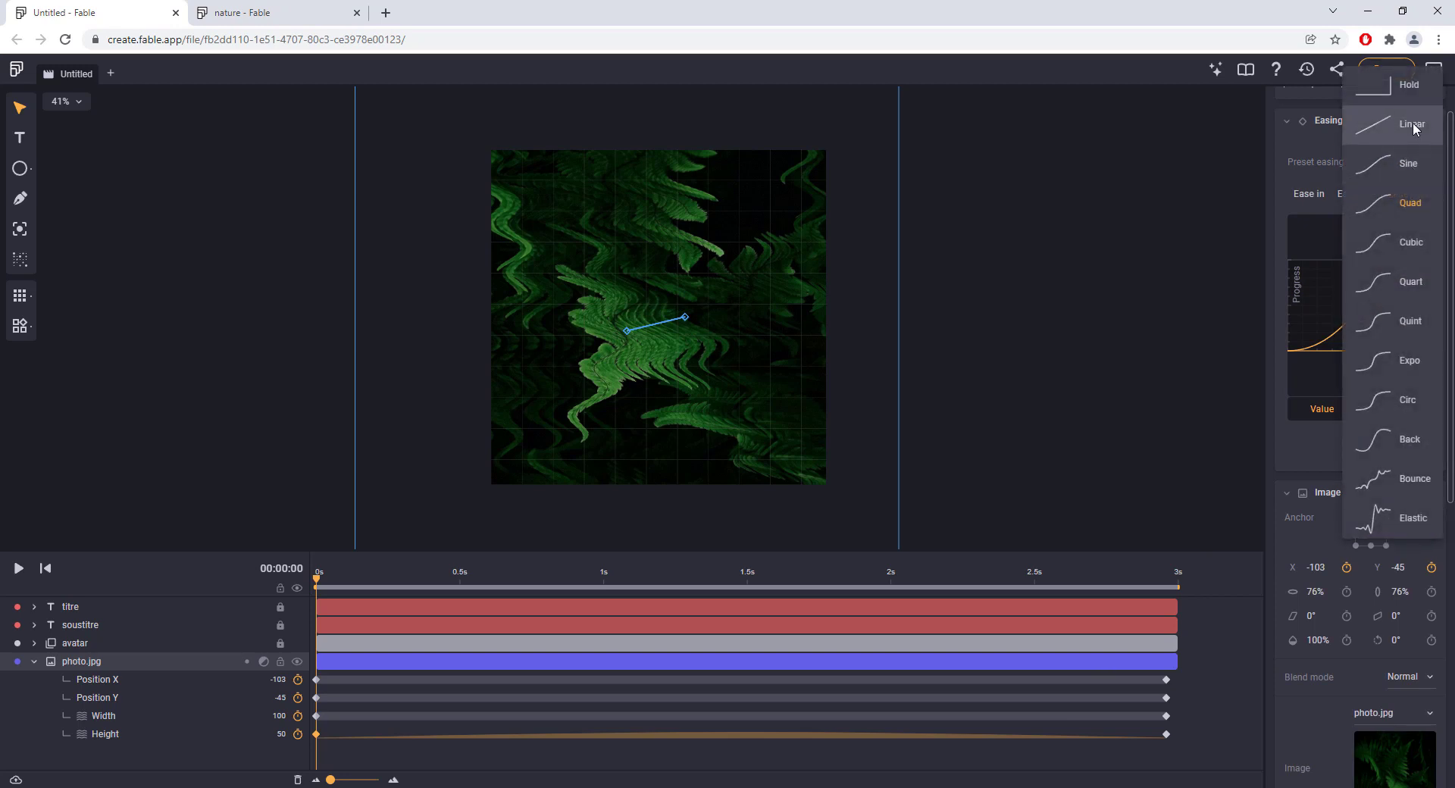
pyautogui.click(1414, 129)
# Set the Wave warp's Width to 200 and Height to 100 on their keyframes at 00:02:23
pyautogui.click(1167, 717)
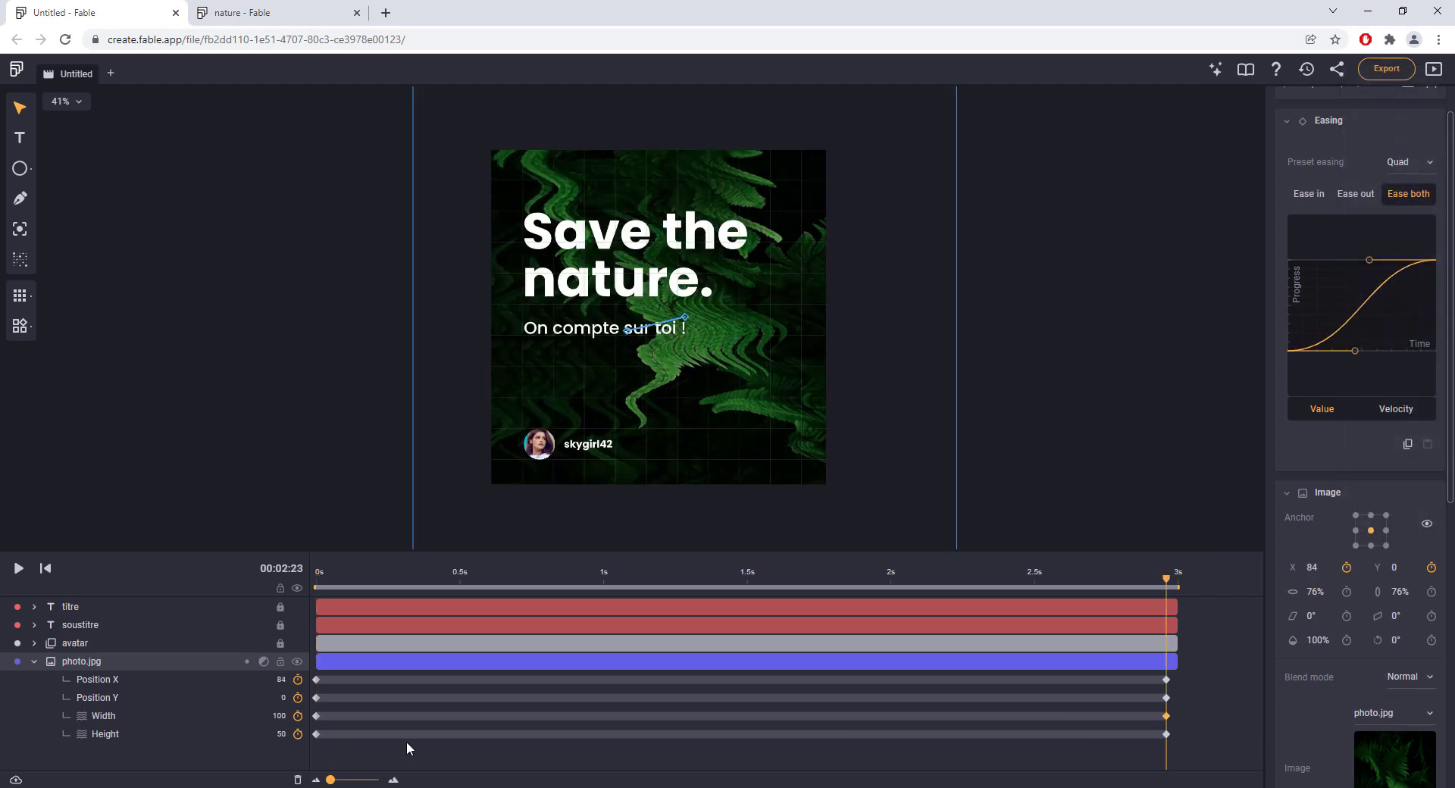
pyautogui.scroll(-6, 1317, 611)
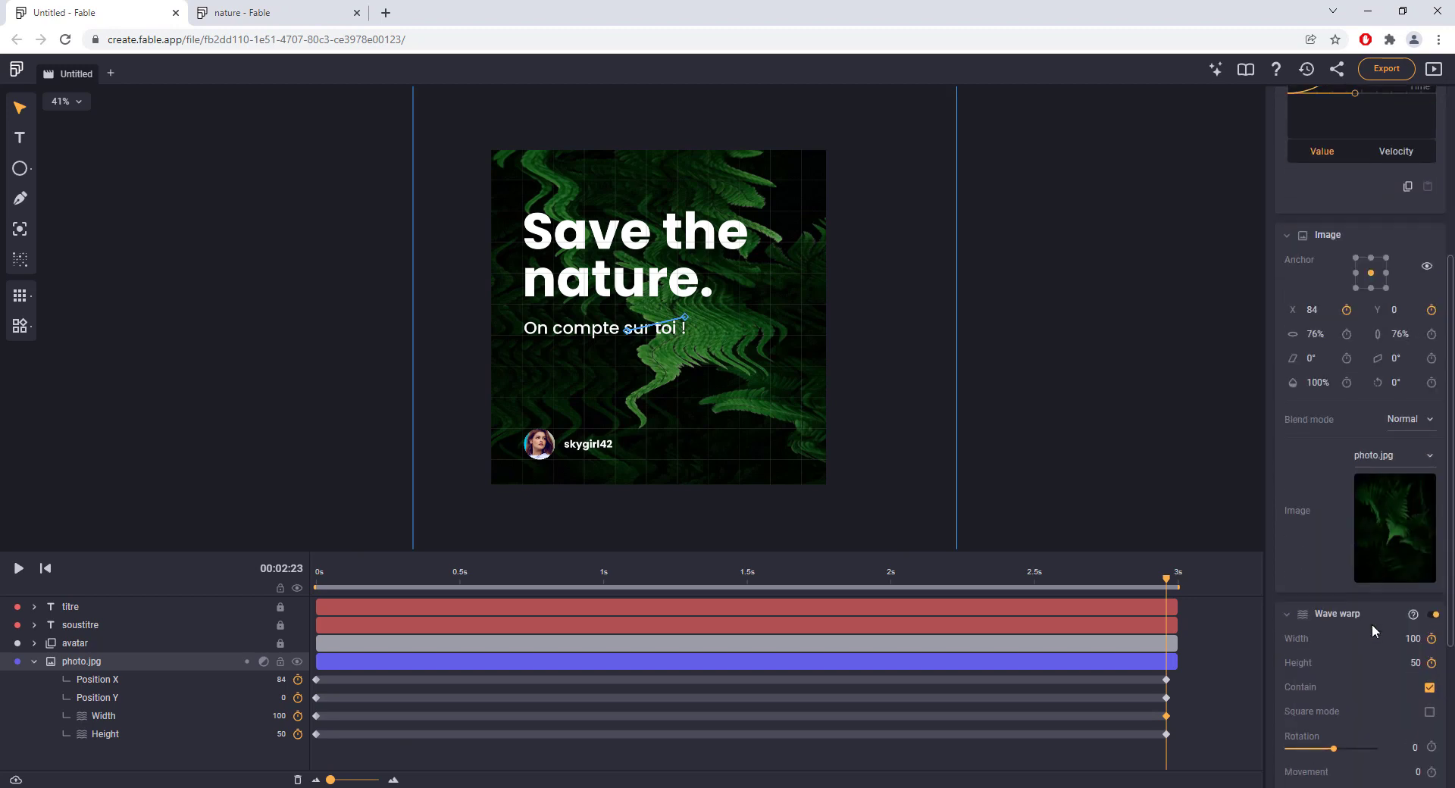
pyautogui.write('200')
pyautogui.press('Return')
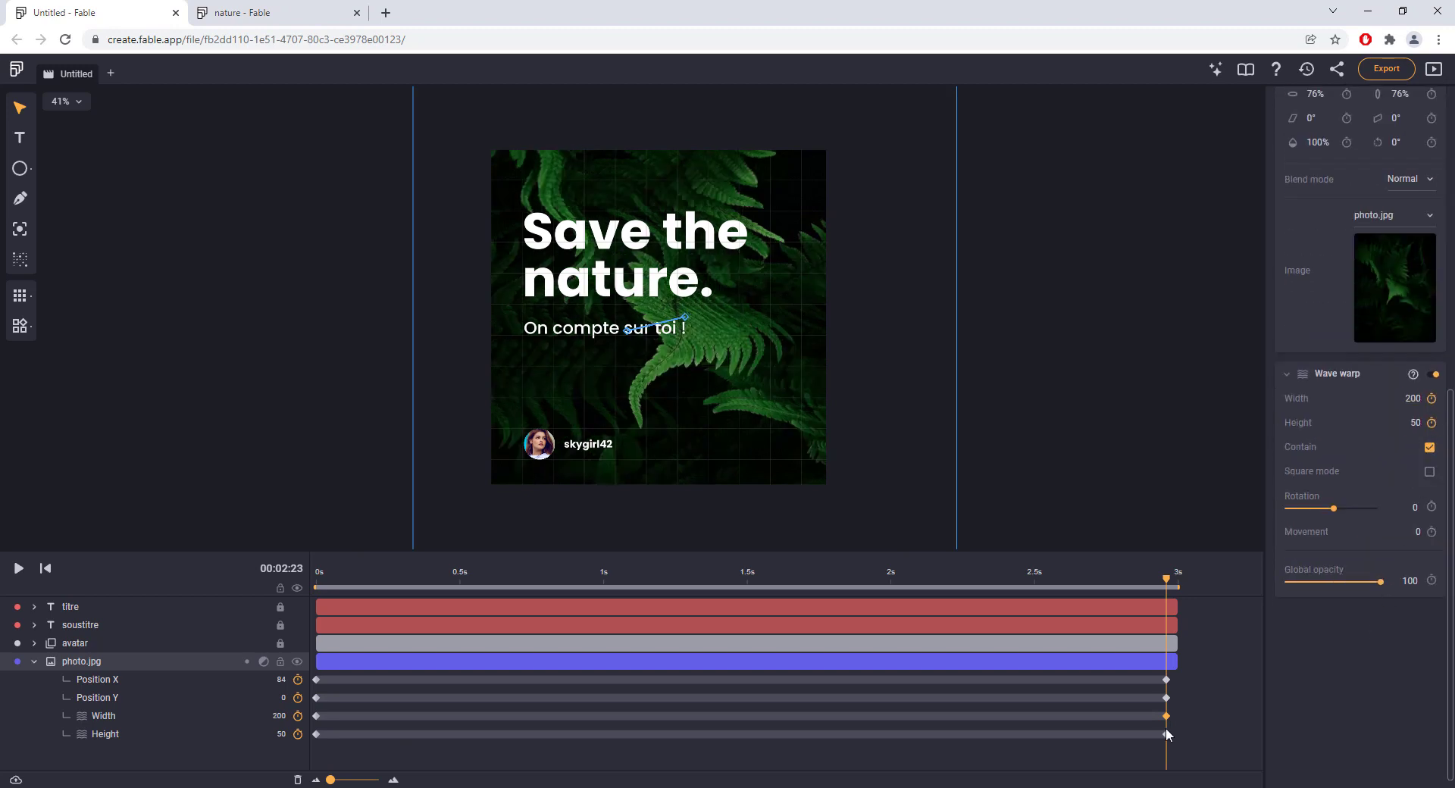
pyautogui.click(1421, 430)
pyautogui.write('100')
pyautogui.press('Return')
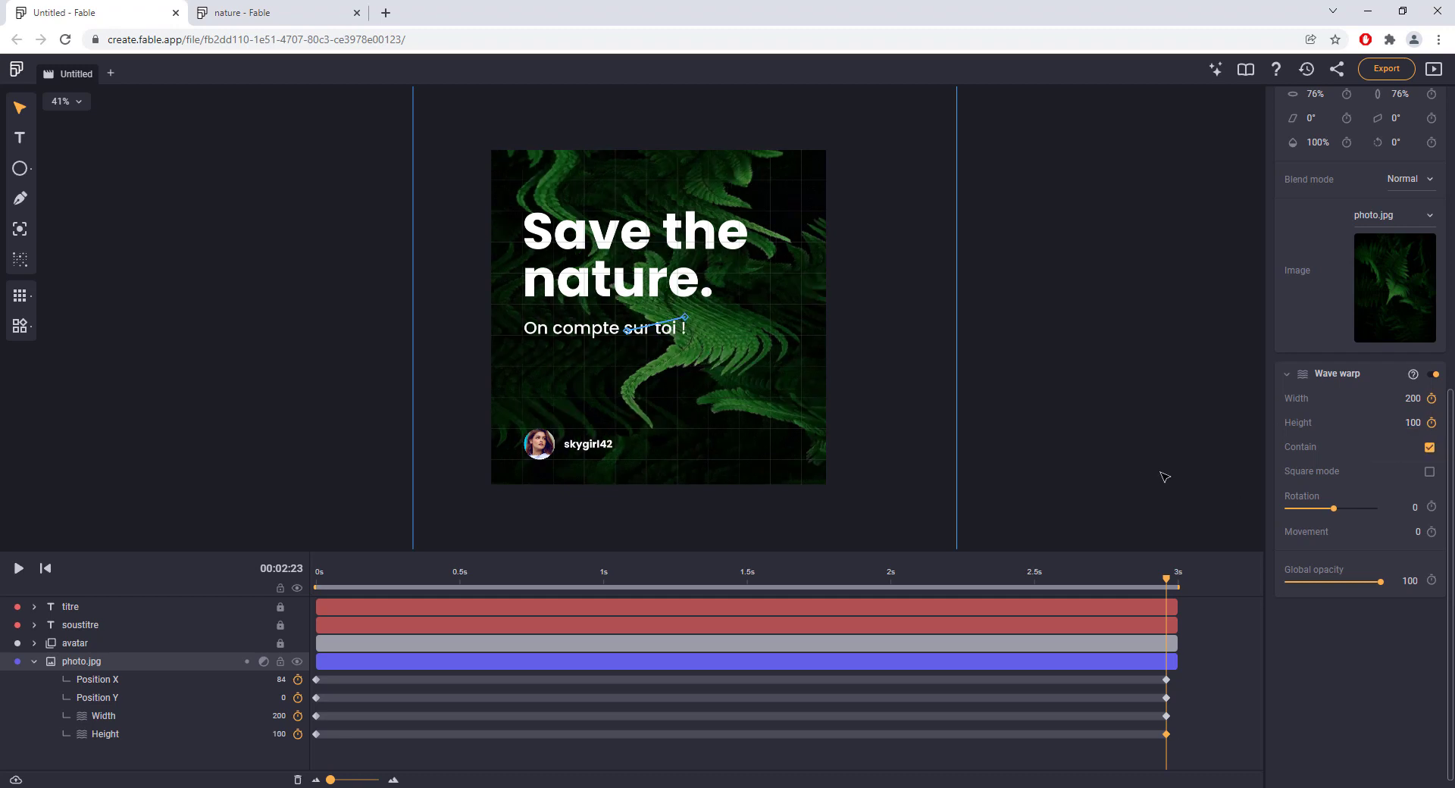
# Play the animation from 0 s to check the photo's changing wave distortion
pyautogui.moveTo(1164, 585); pyautogui.dragTo(335, 579)
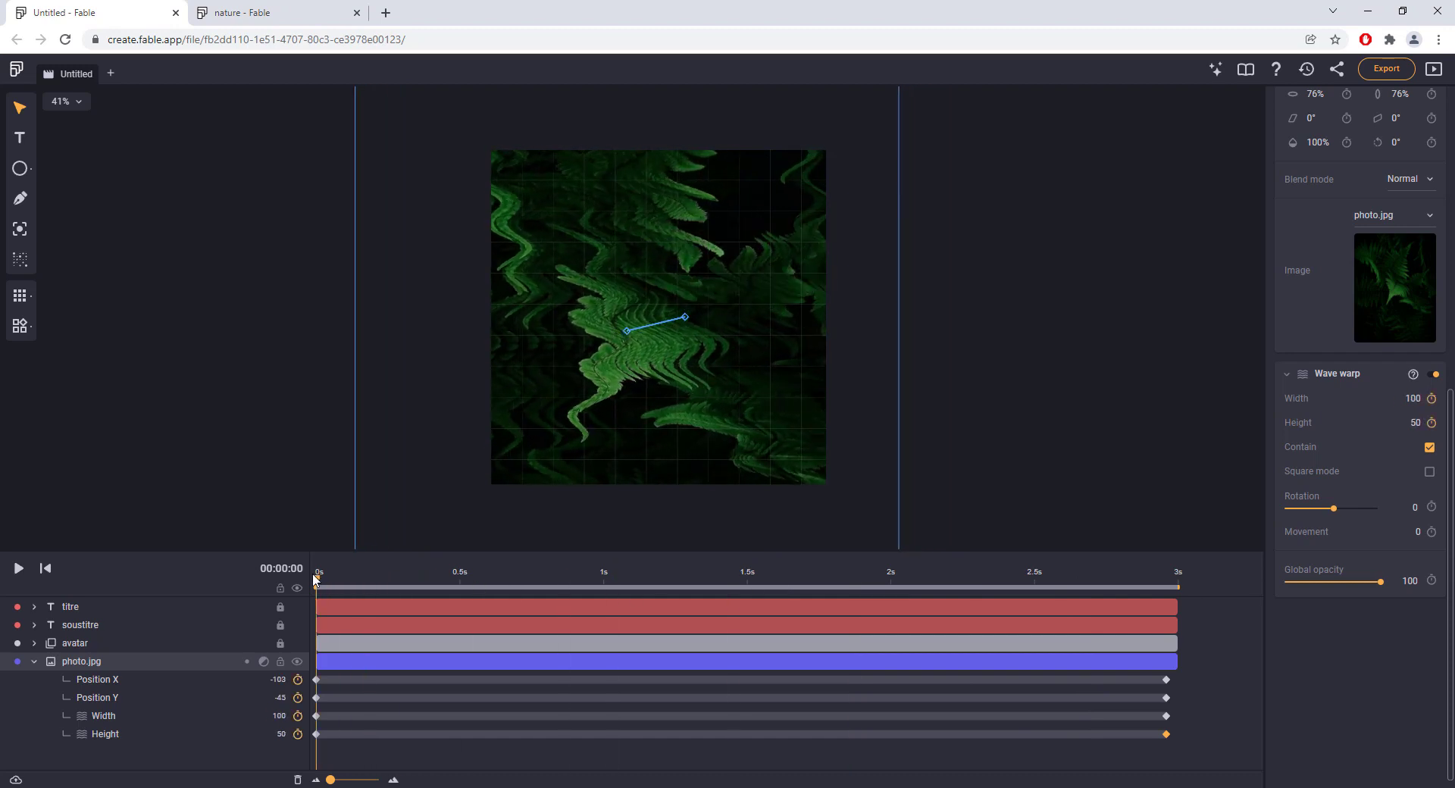
pyautogui.click(330, 367)
pyautogui.press('space')
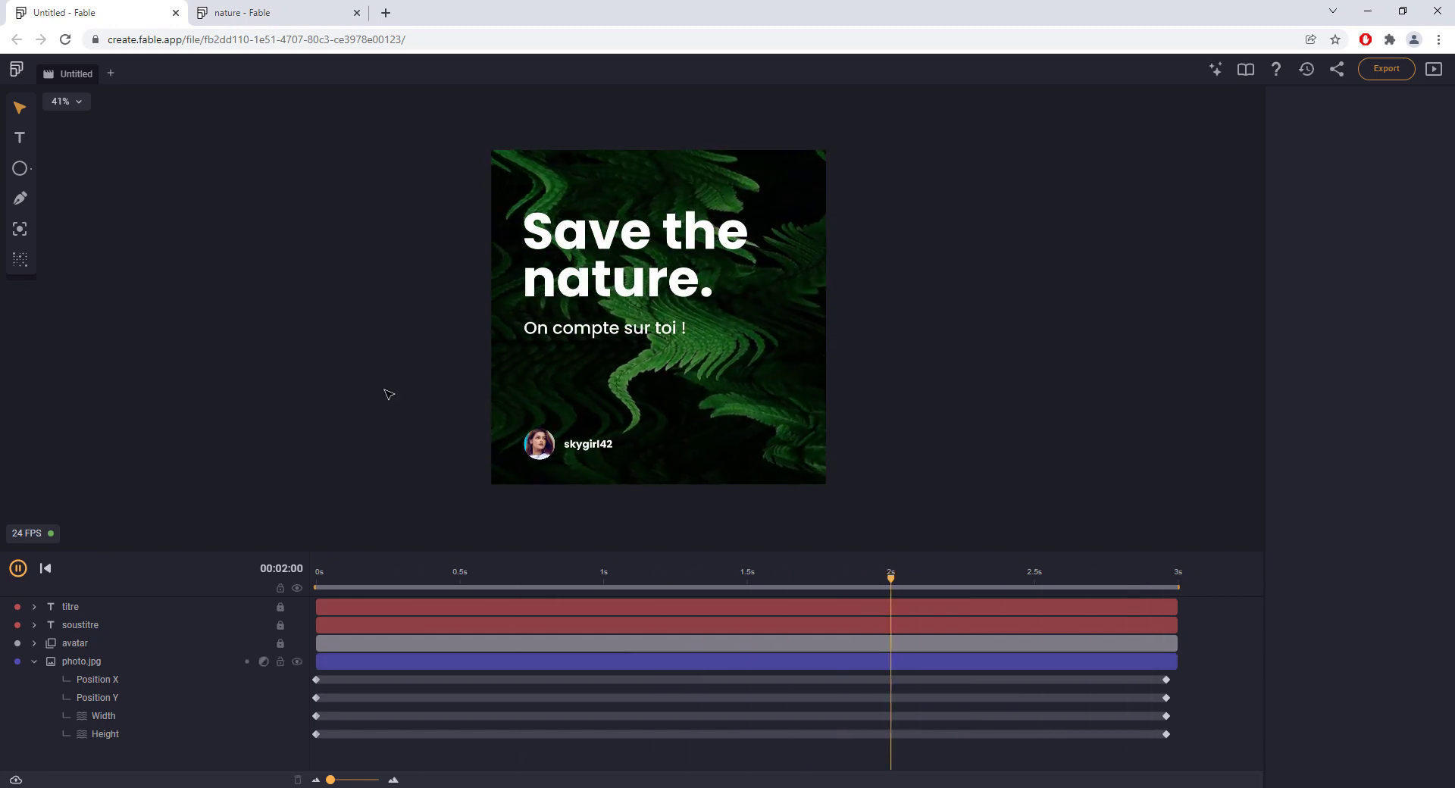
pyautogui.press('space')
pyautogui.moveTo(1040, 579); pyautogui.dragTo(938, 571)
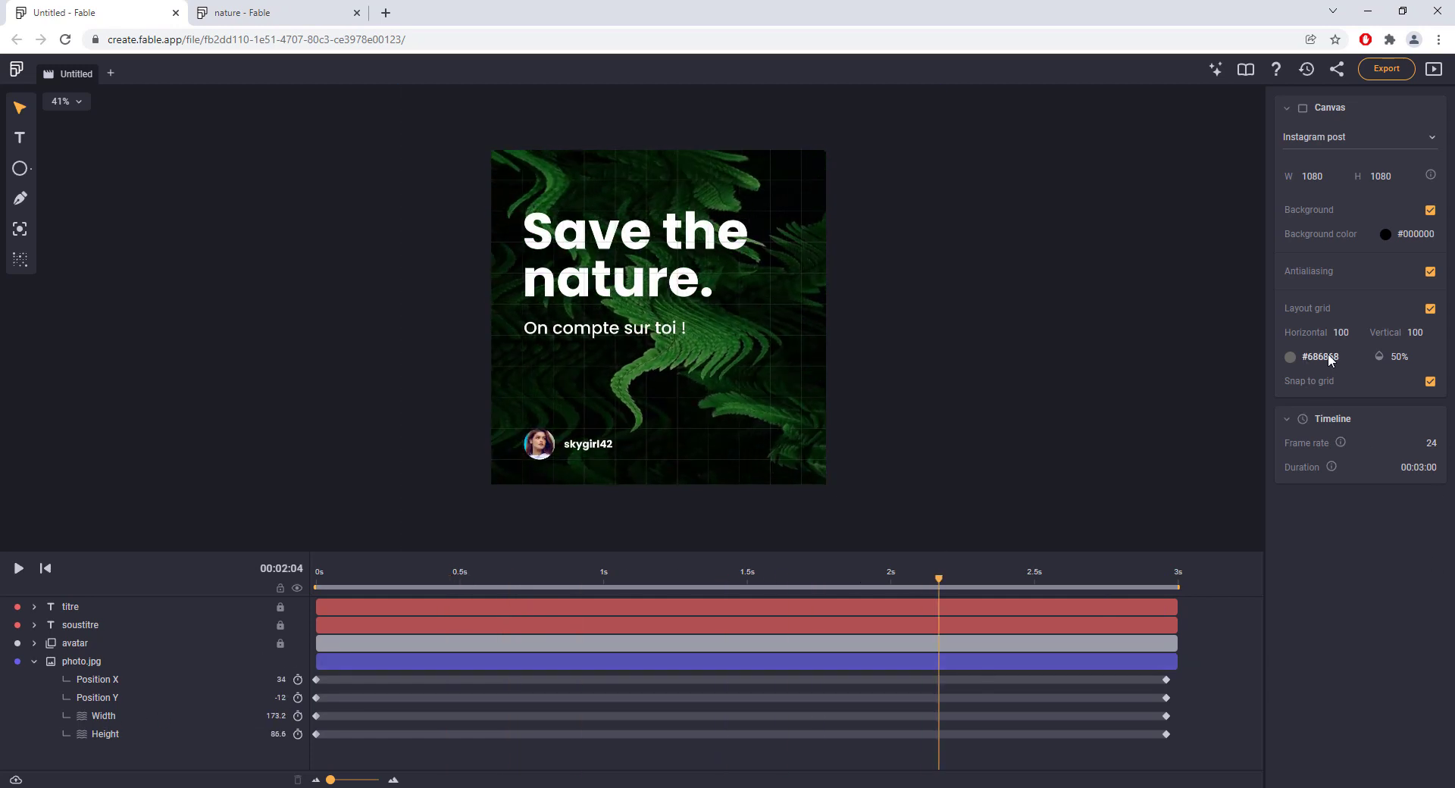
pyautogui.click(1216, 69)
pyautogui.scroll(-5, 1166, 366)
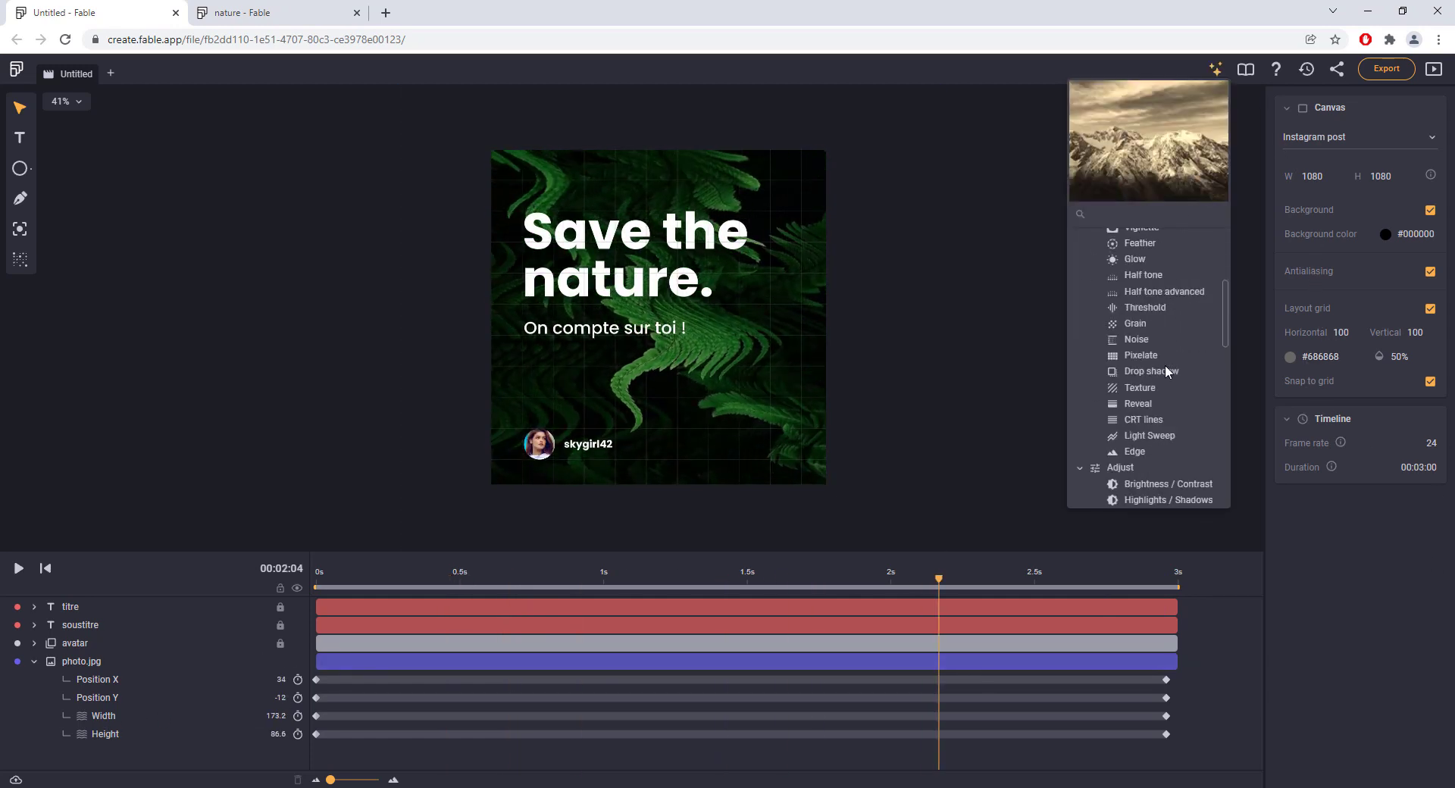
pyautogui.scroll(-5, 1166, 365)
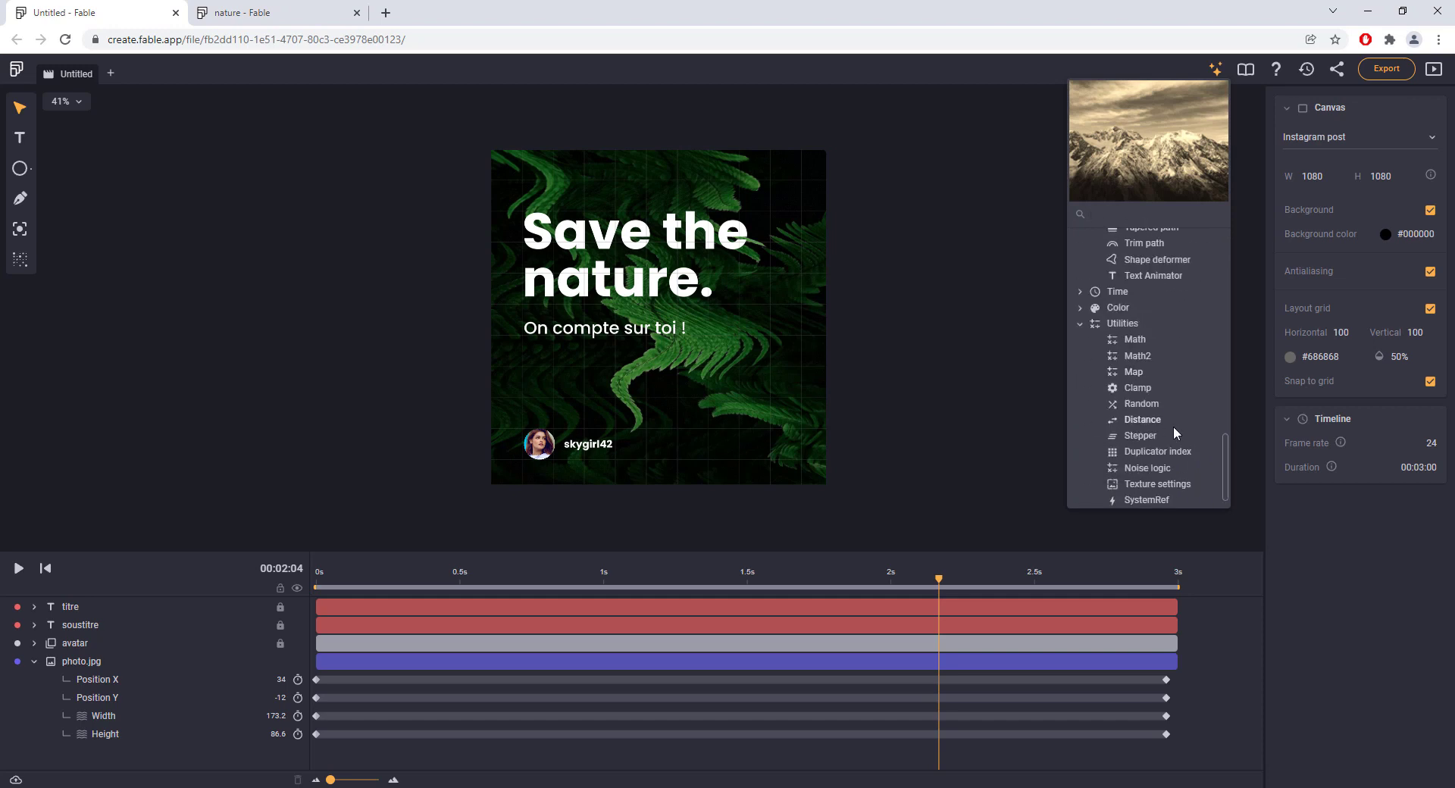
pyautogui.scroll(10, 1174, 426)
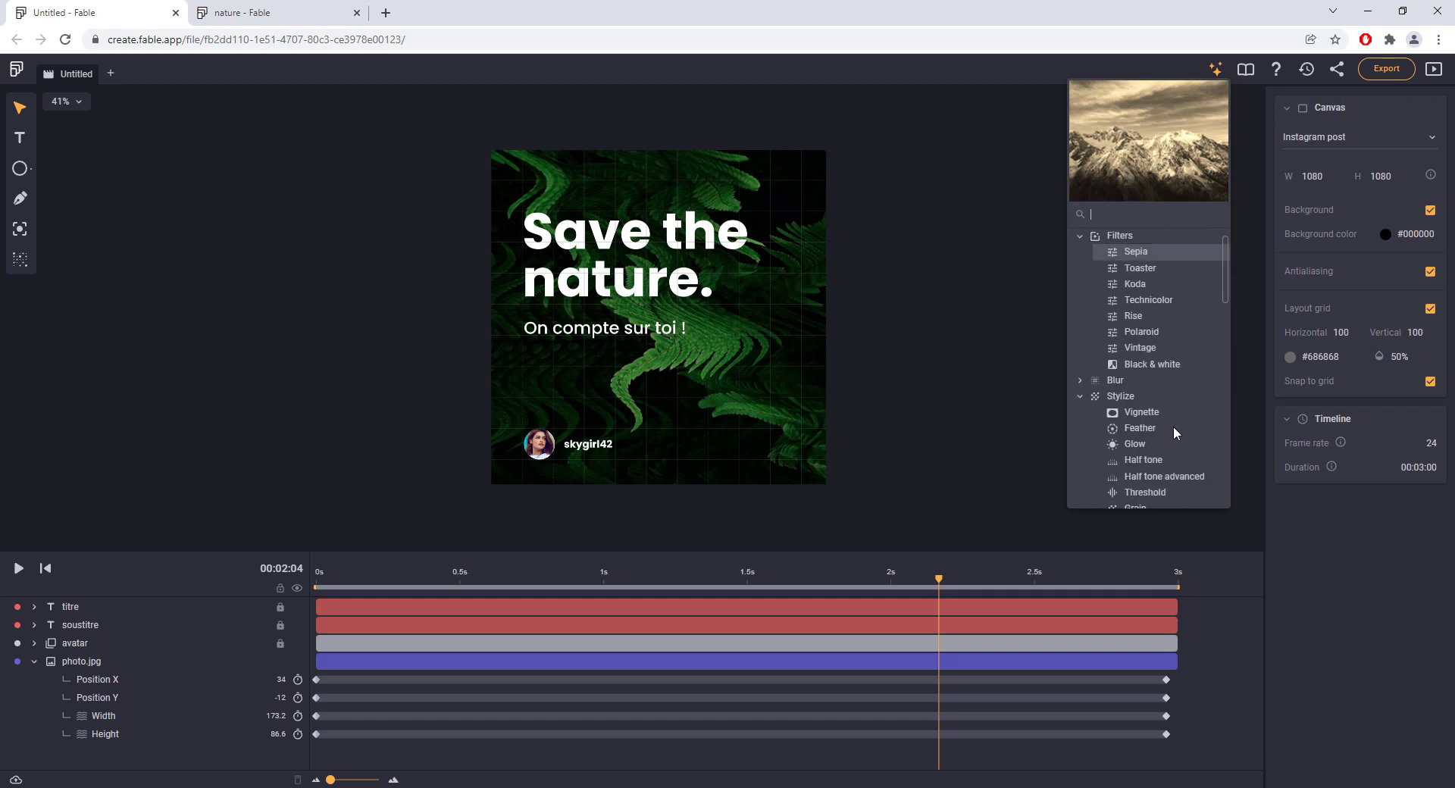
pyautogui.click(1007, 434)
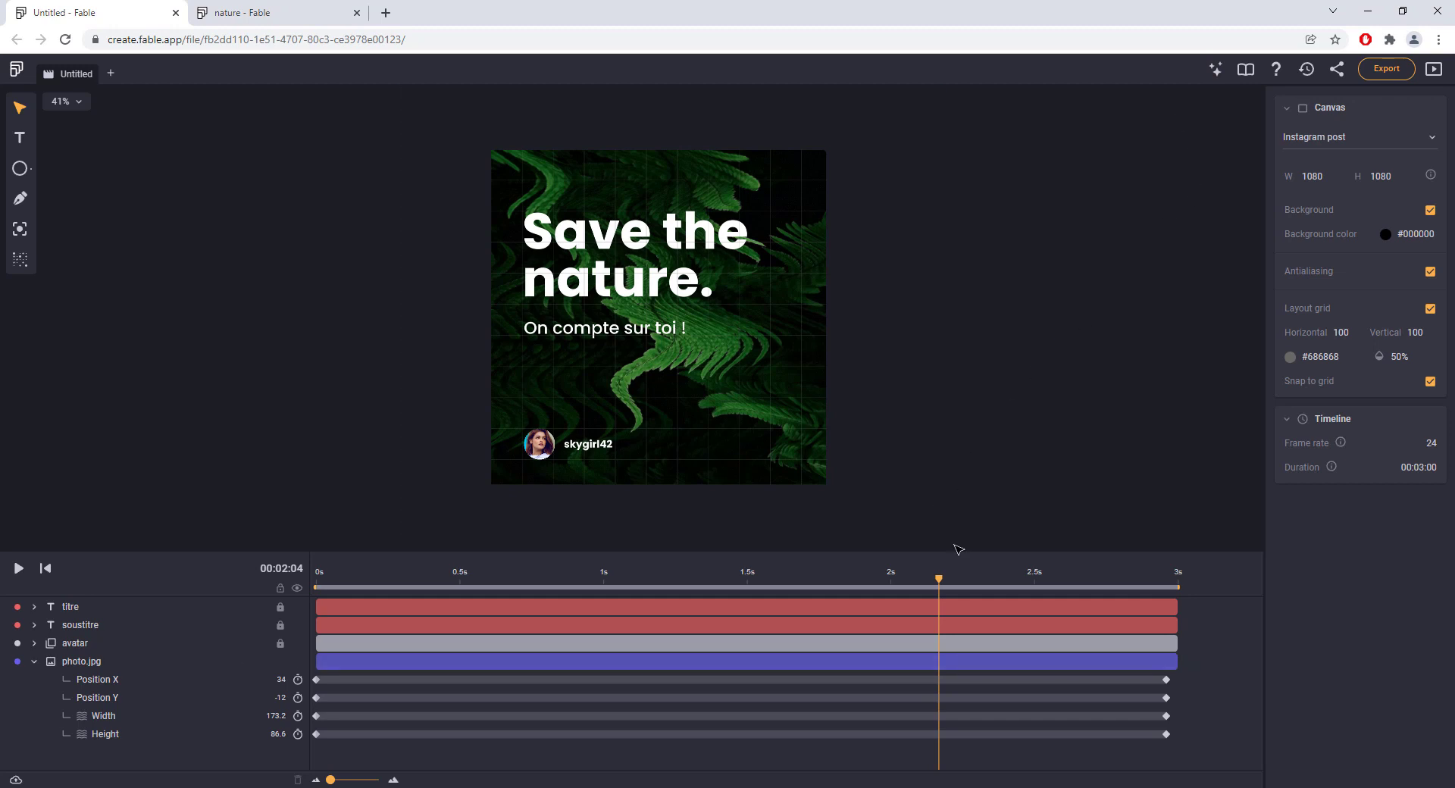
pyautogui.moveTo(938, 580); pyautogui.dragTo(723, 576)
# Collapse the photo.jpg layer, expand the titre, soustitre and avatar layers, and enlarge the timeline to show all their keyframes
pyautogui.click(33, 663)
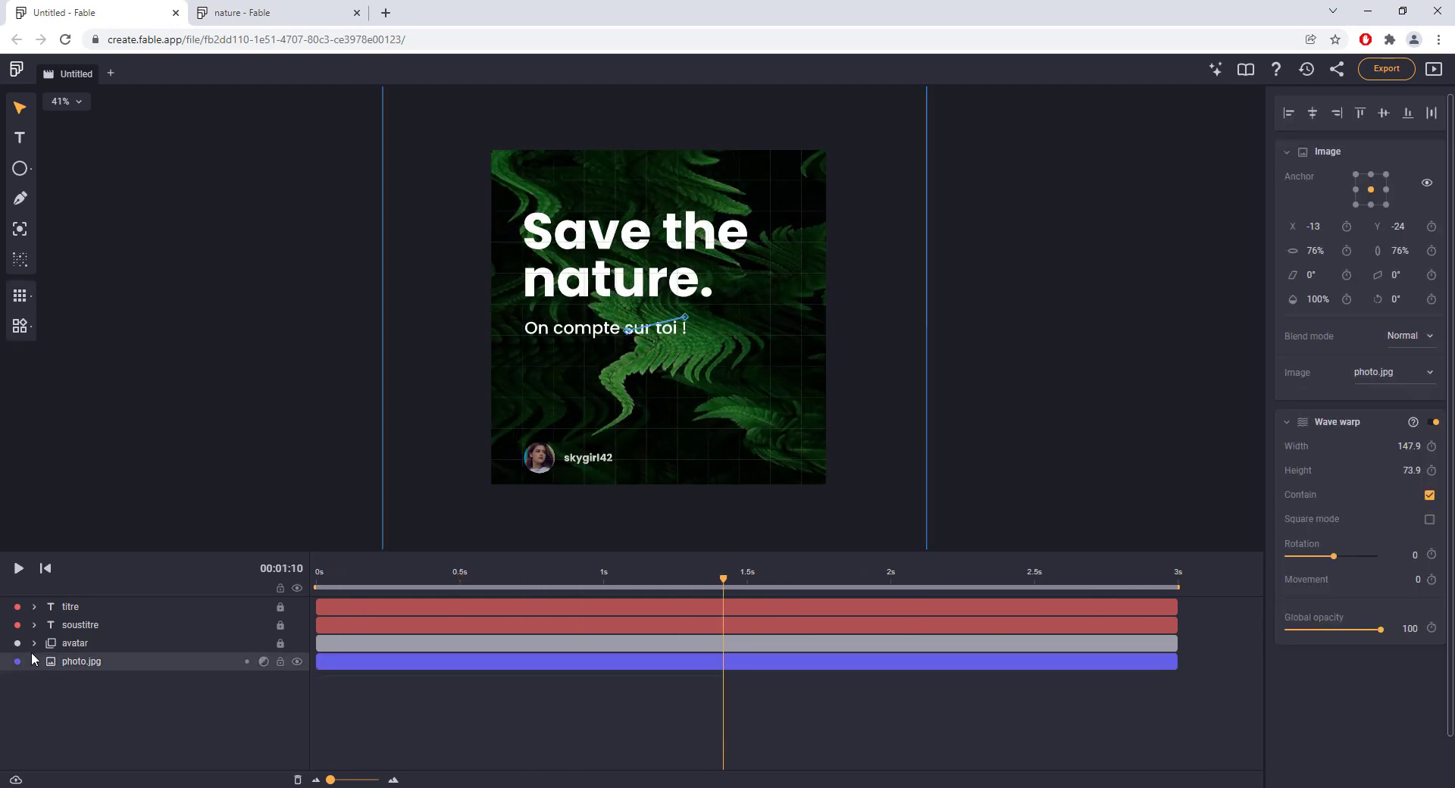
pyautogui.click(34, 624)
pyautogui.click(35, 607)
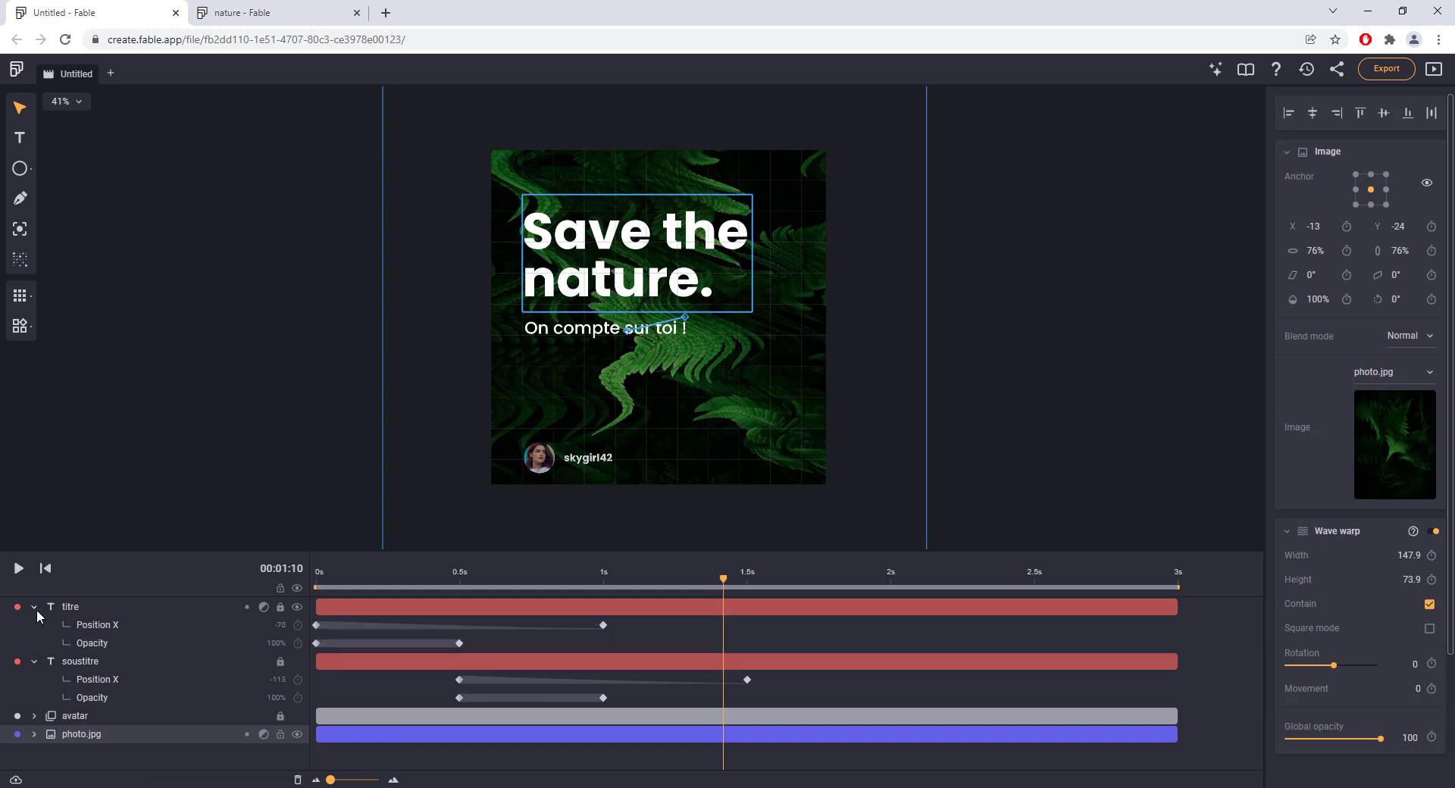
pyautogui.click(35, 716)
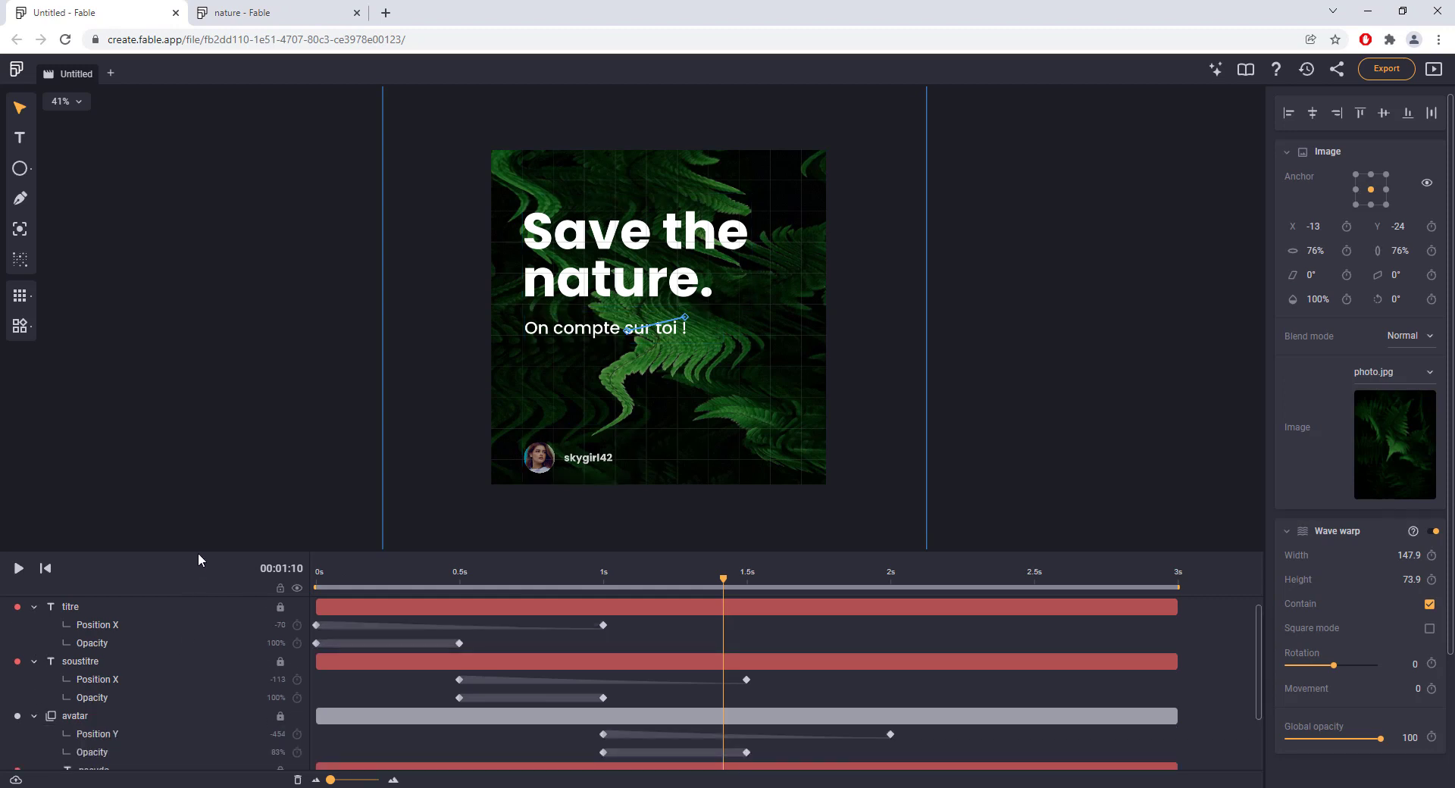
pyautogui.moveTo(198, 552); pyautogui.dragTo(227, 486)
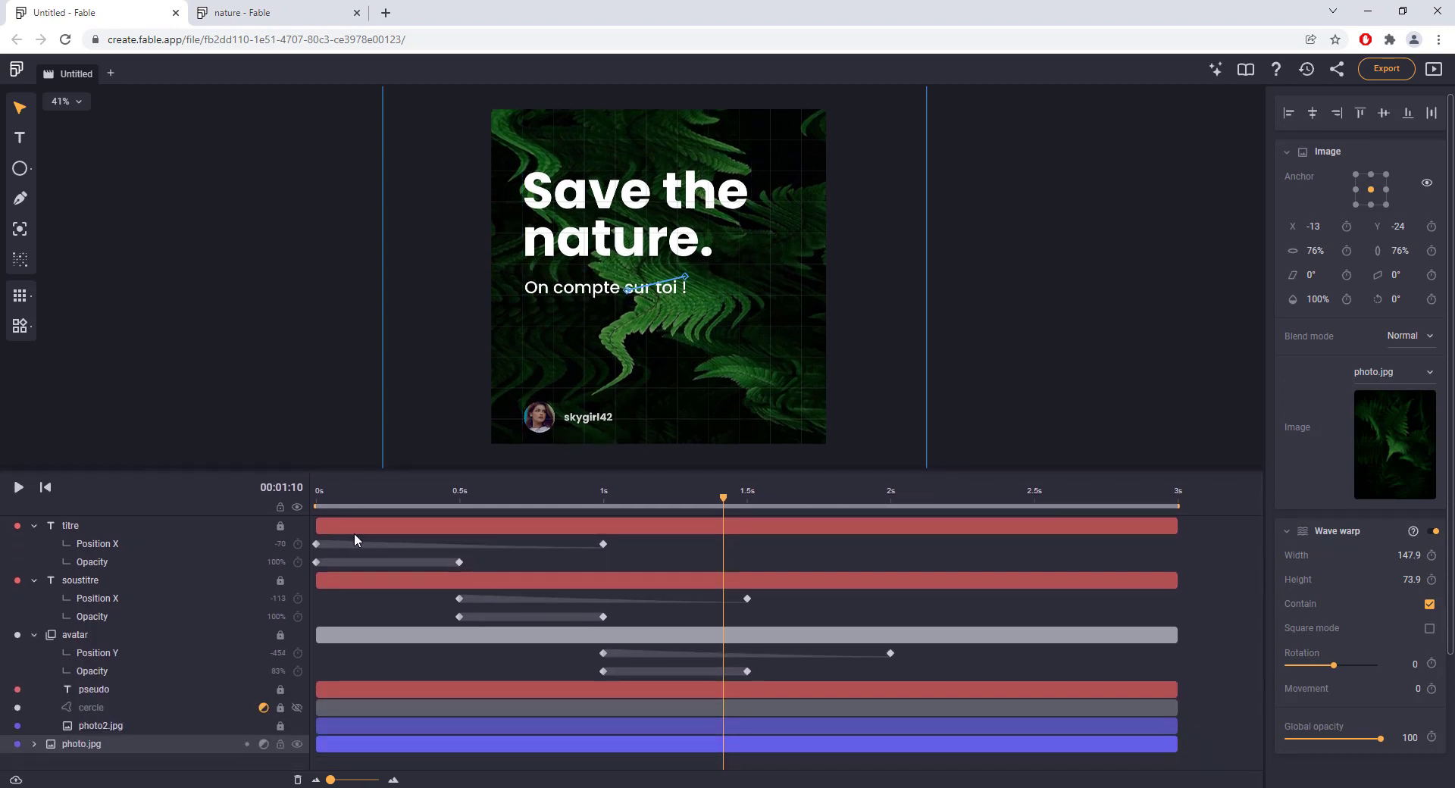
# Place the playhead at 2 s and lock the photo.jpg layer
pyautogui.moveTo(724, 500); pyautogui.dragTo(895, 502)
pyautogui.scroll(-2, 993, 352)
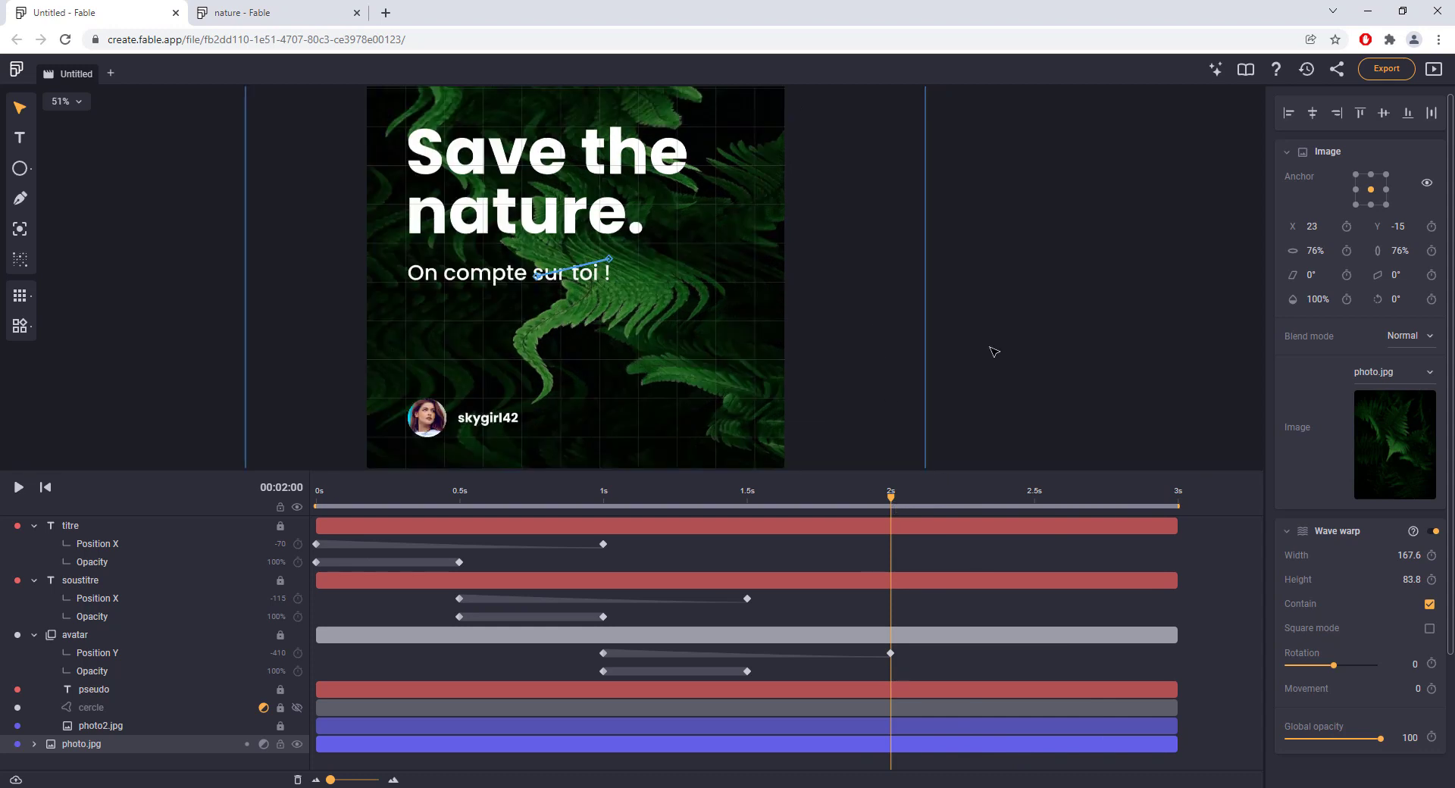
pyautogui.click(993, 308)
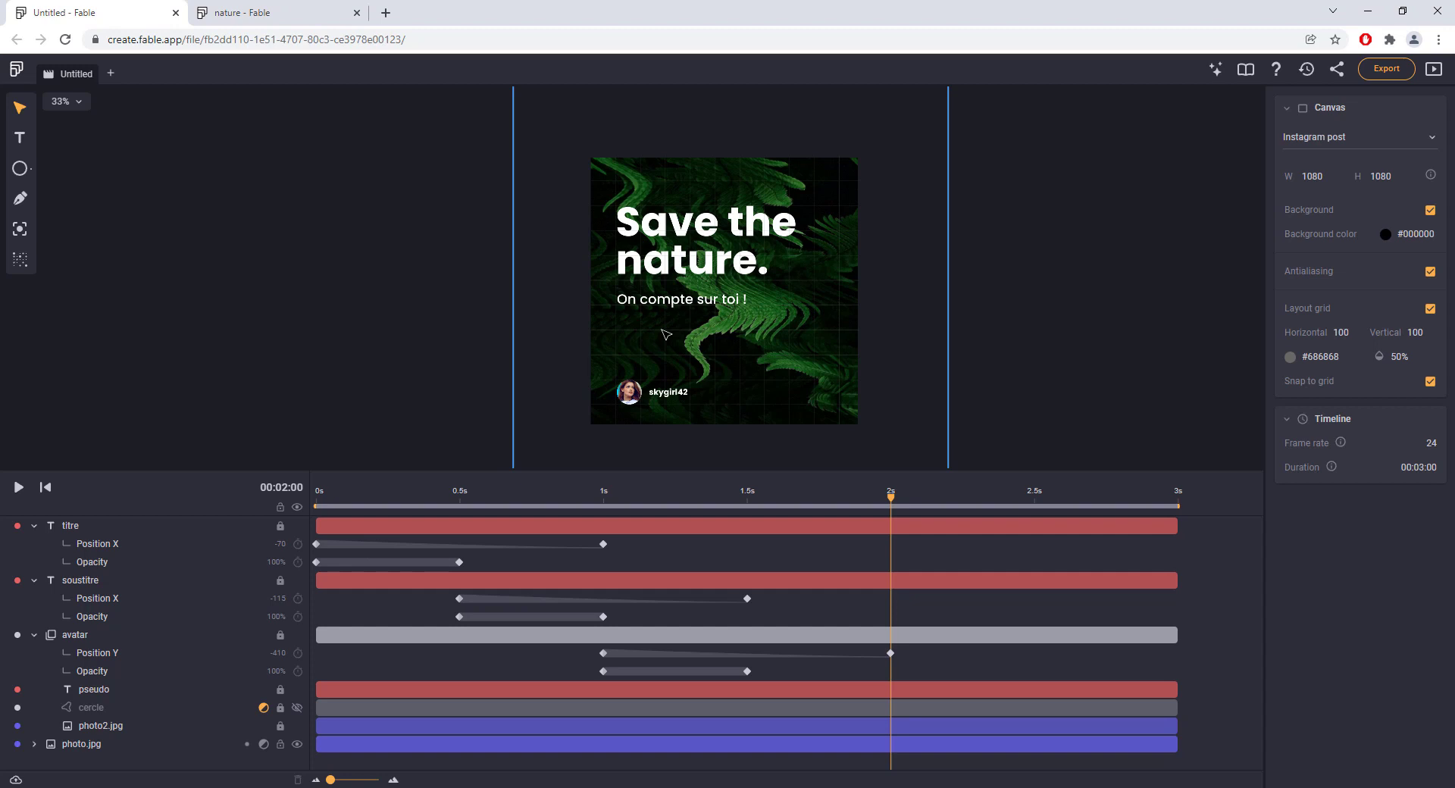
pyautogui.moveTo(892, 500); pyautogui.dragTo(826, 497)
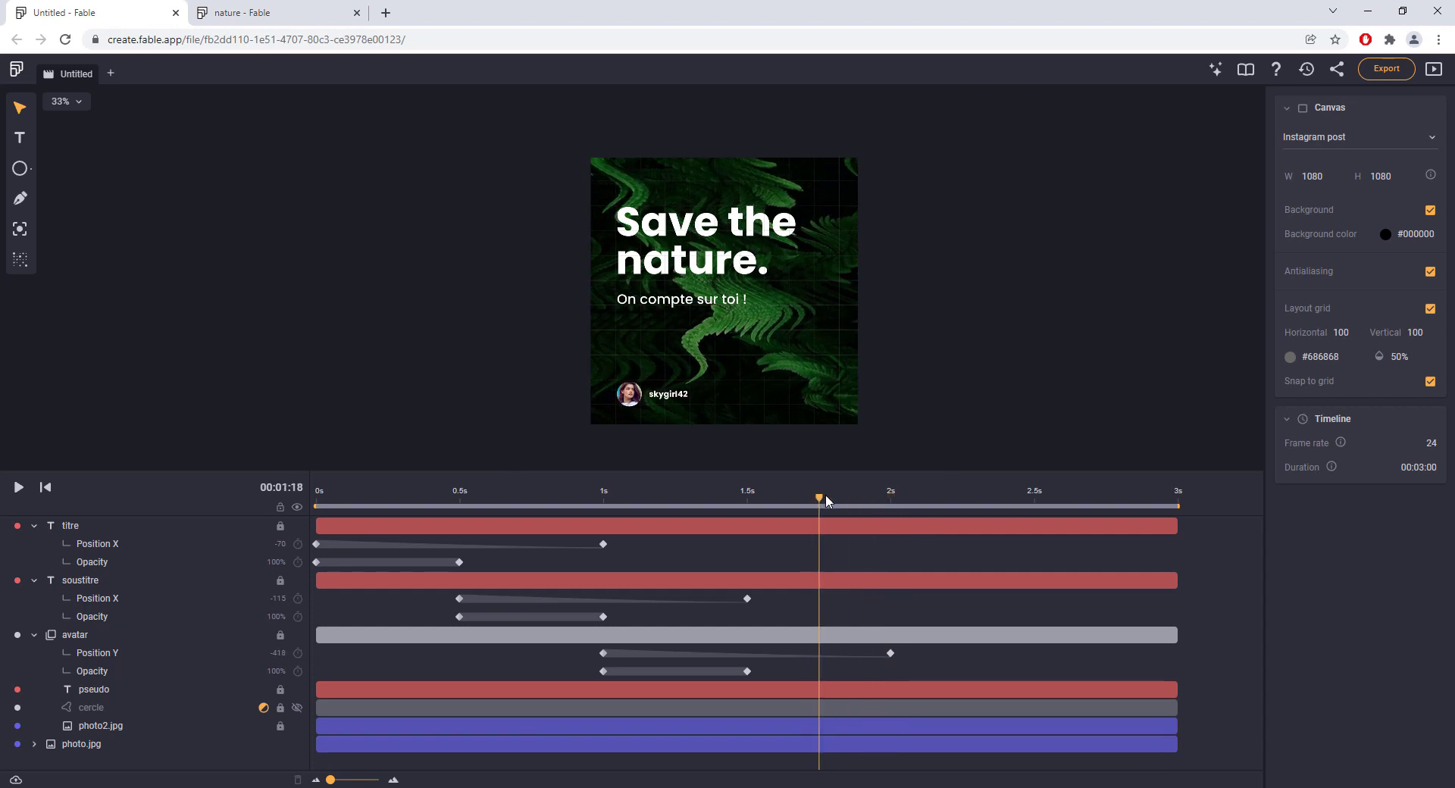
pyautogui.click(896, 498)
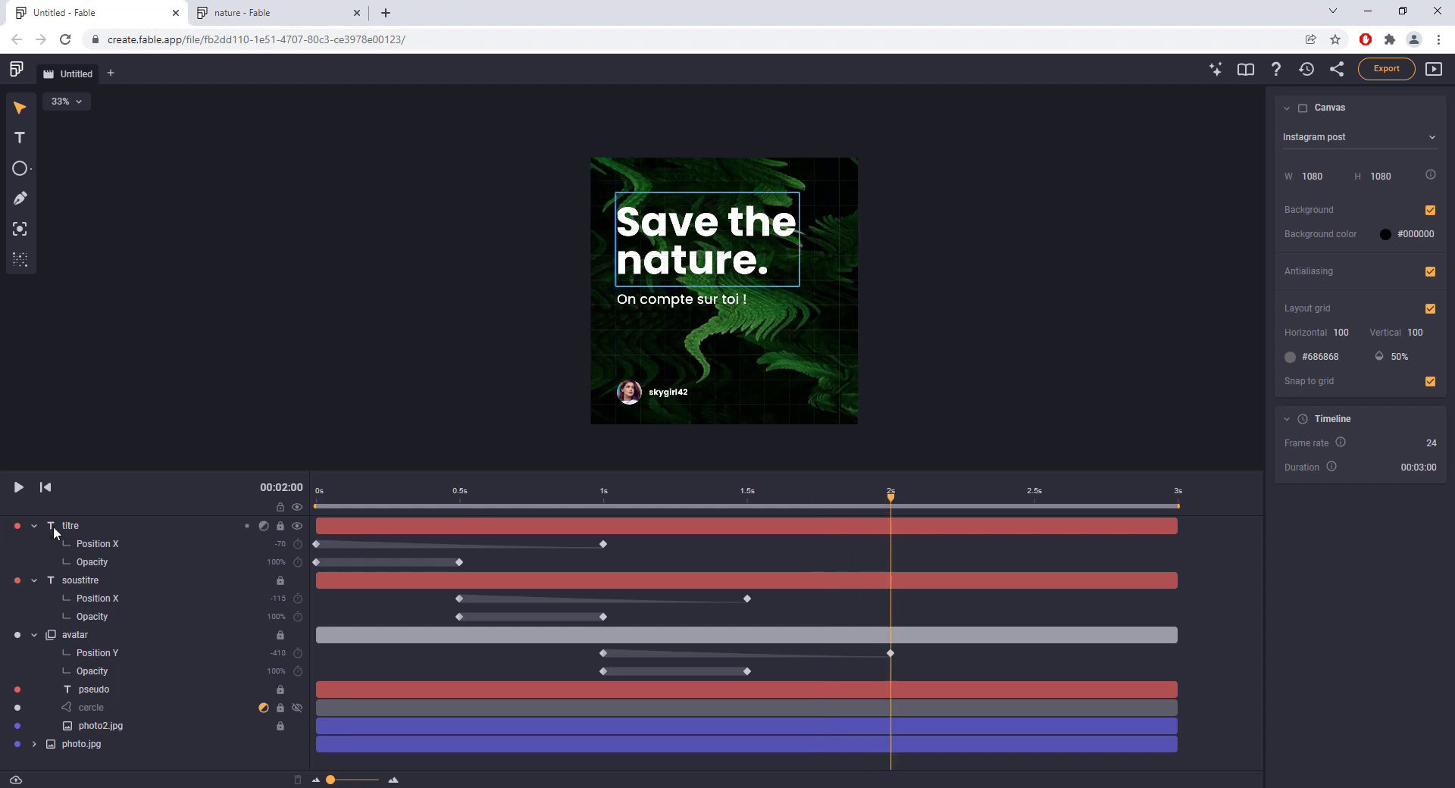
pyautogui.moveTo(21, 176)
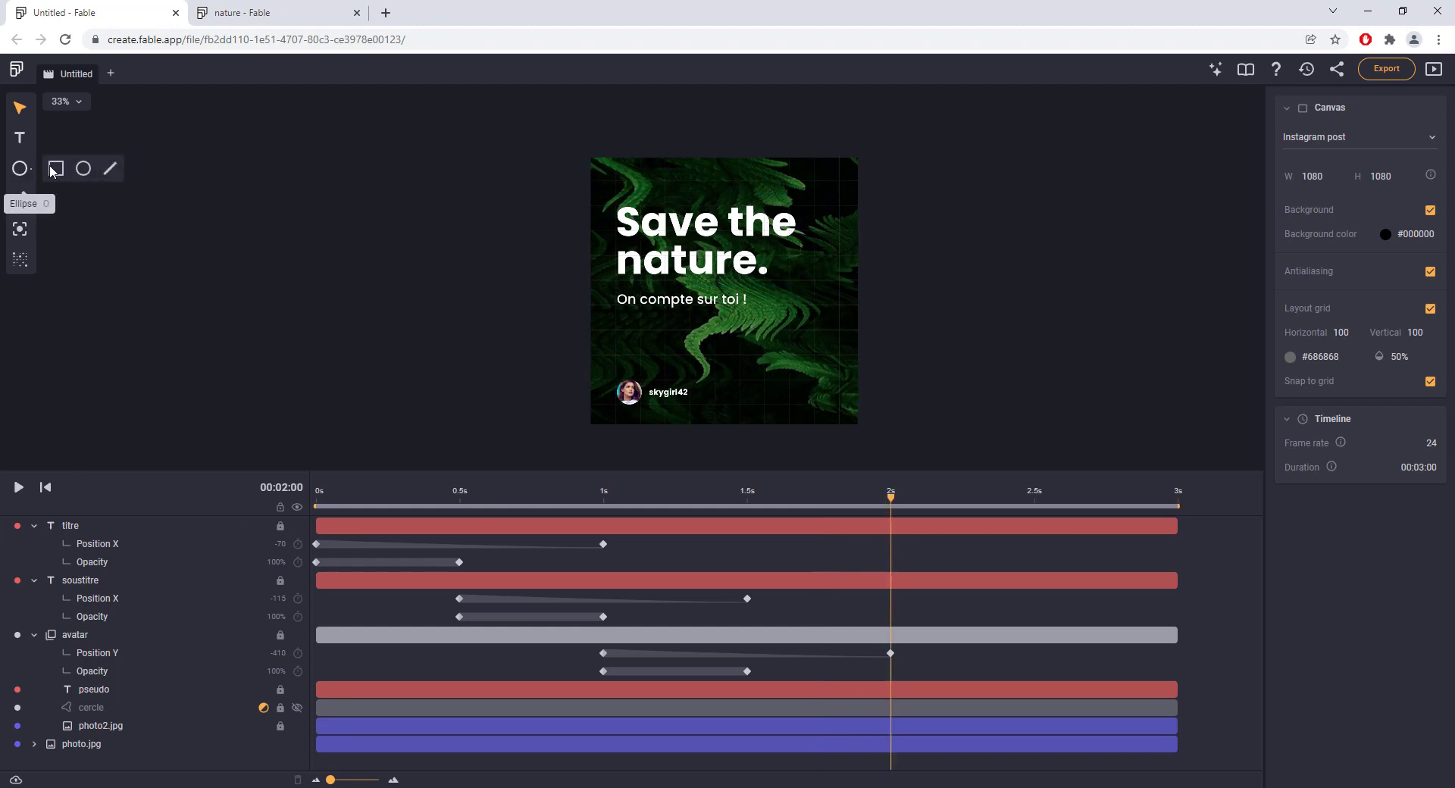
pyautogui.click(237, 746)
pyautogui.click(281, 745)
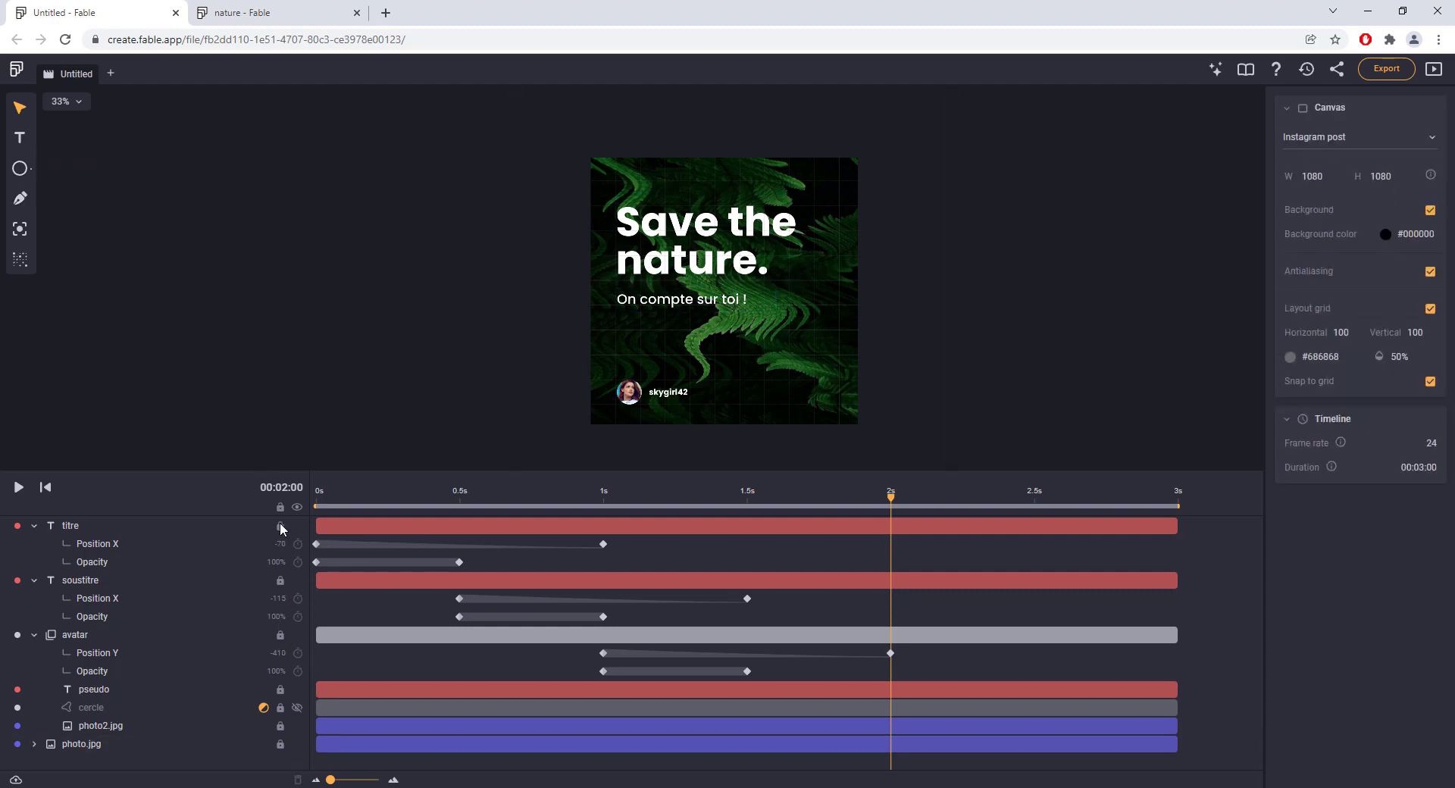
# Draw a thin horizontal rectangle about 1129 px wide above the canvas and set its height to 5 px
pyautogui.click(29, 171)
pyautogui.click(55, 169)
pyautogui.moveTo(583, 136); pyautogui.dragTo(864, 140)
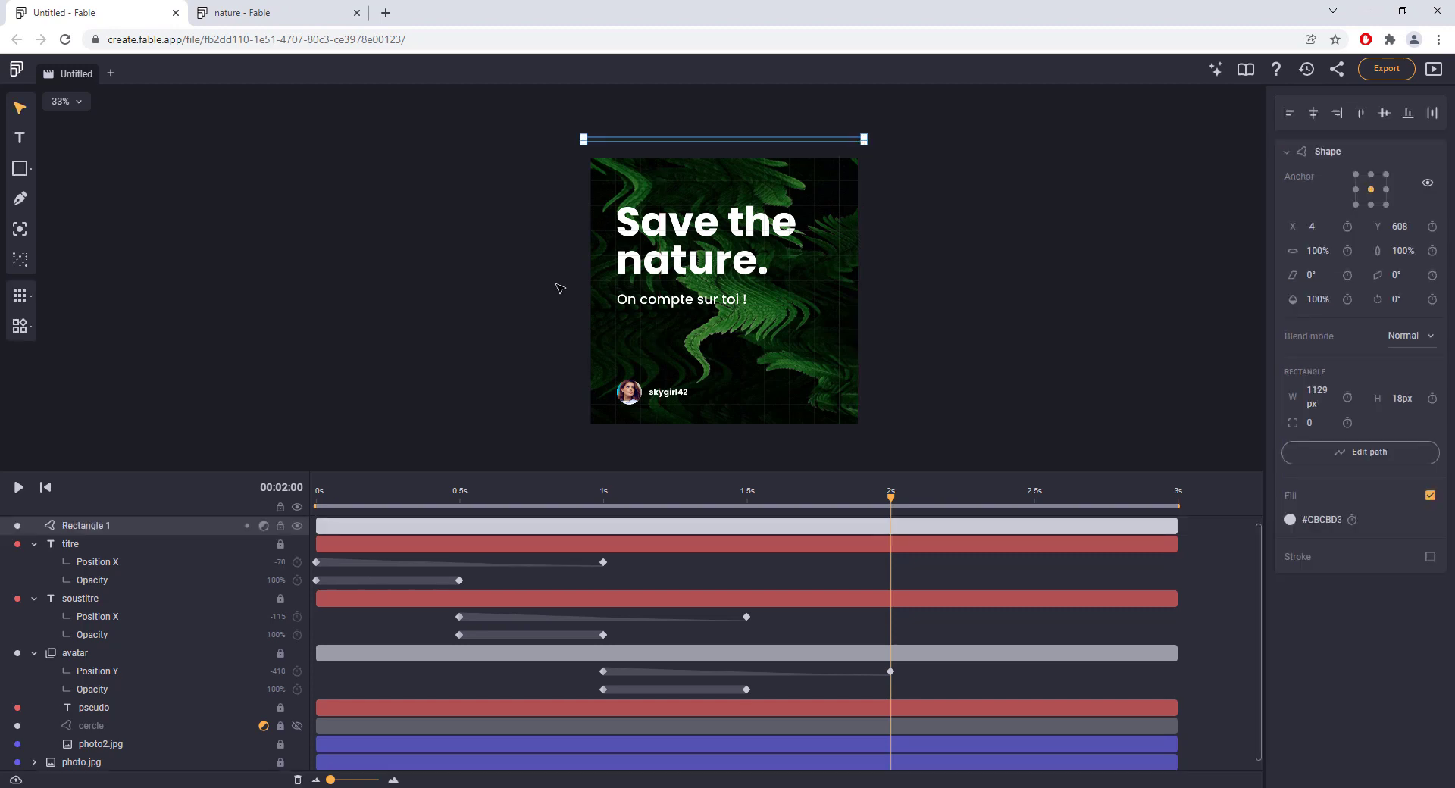
pyautogui.click(1400, 398)
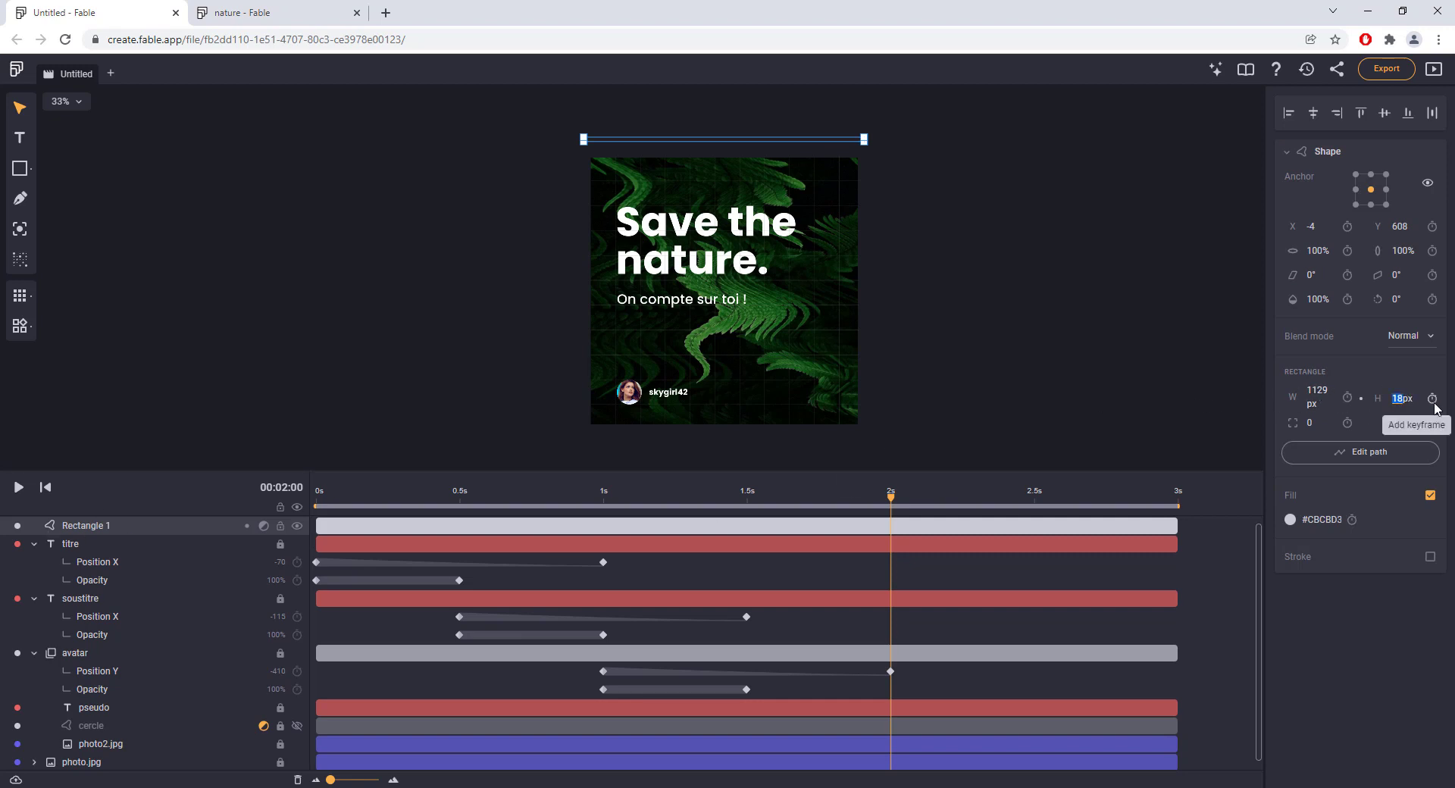
pyautogui.write('5')
pyautogui.press('Return')
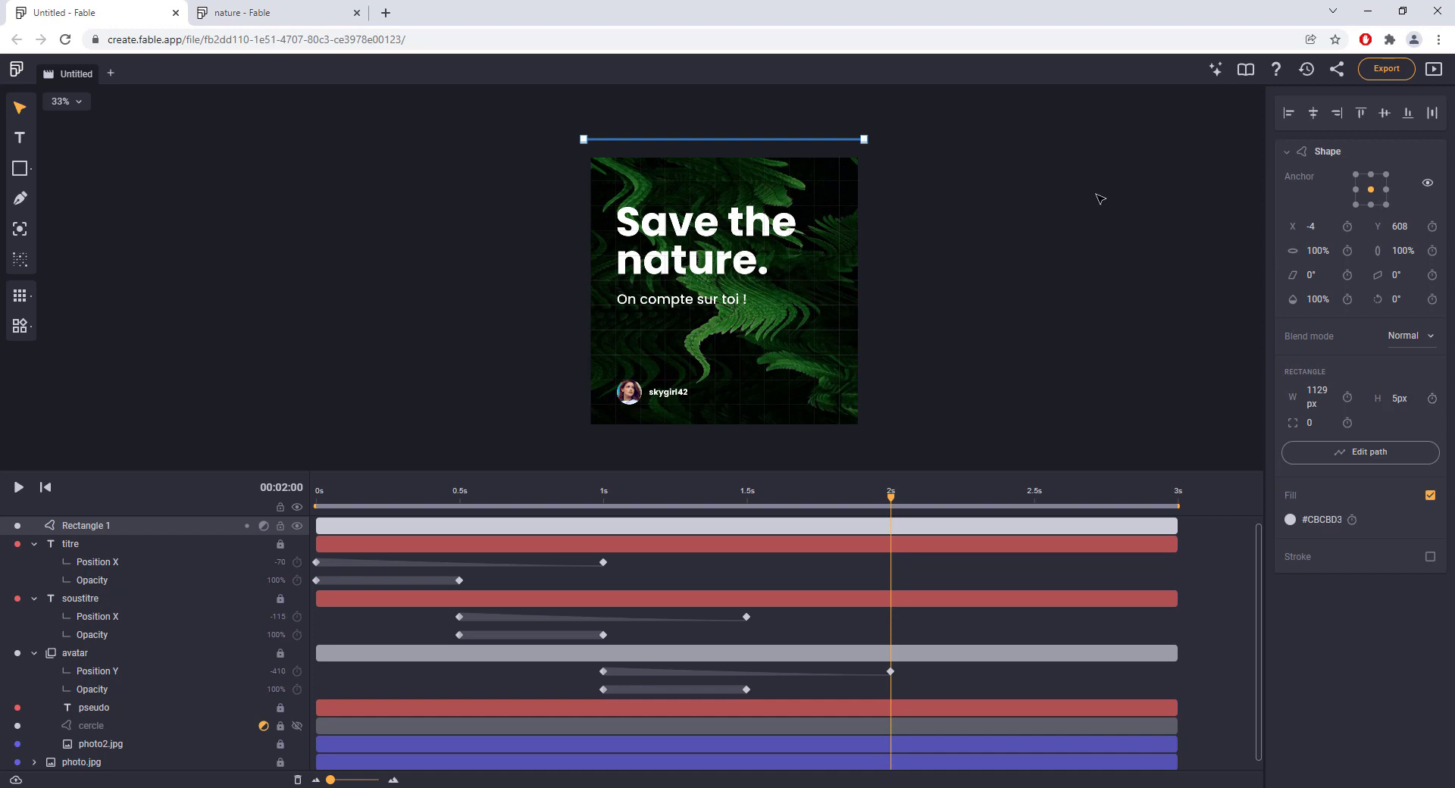
# Change the thin rectangle's fill to the light green #A3FB6E
pyautogui.click(982, 195)
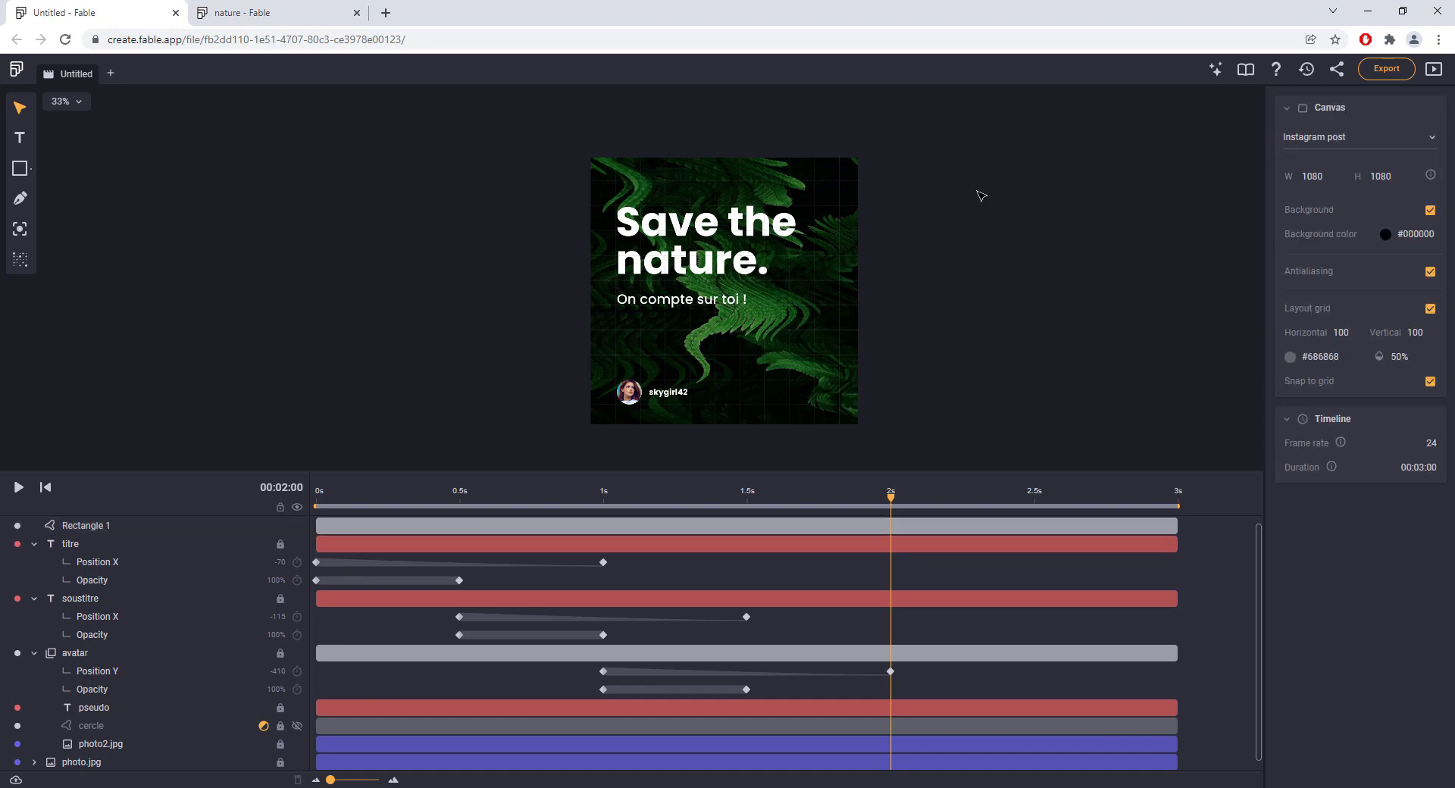
pyautogui.click(800, 140)
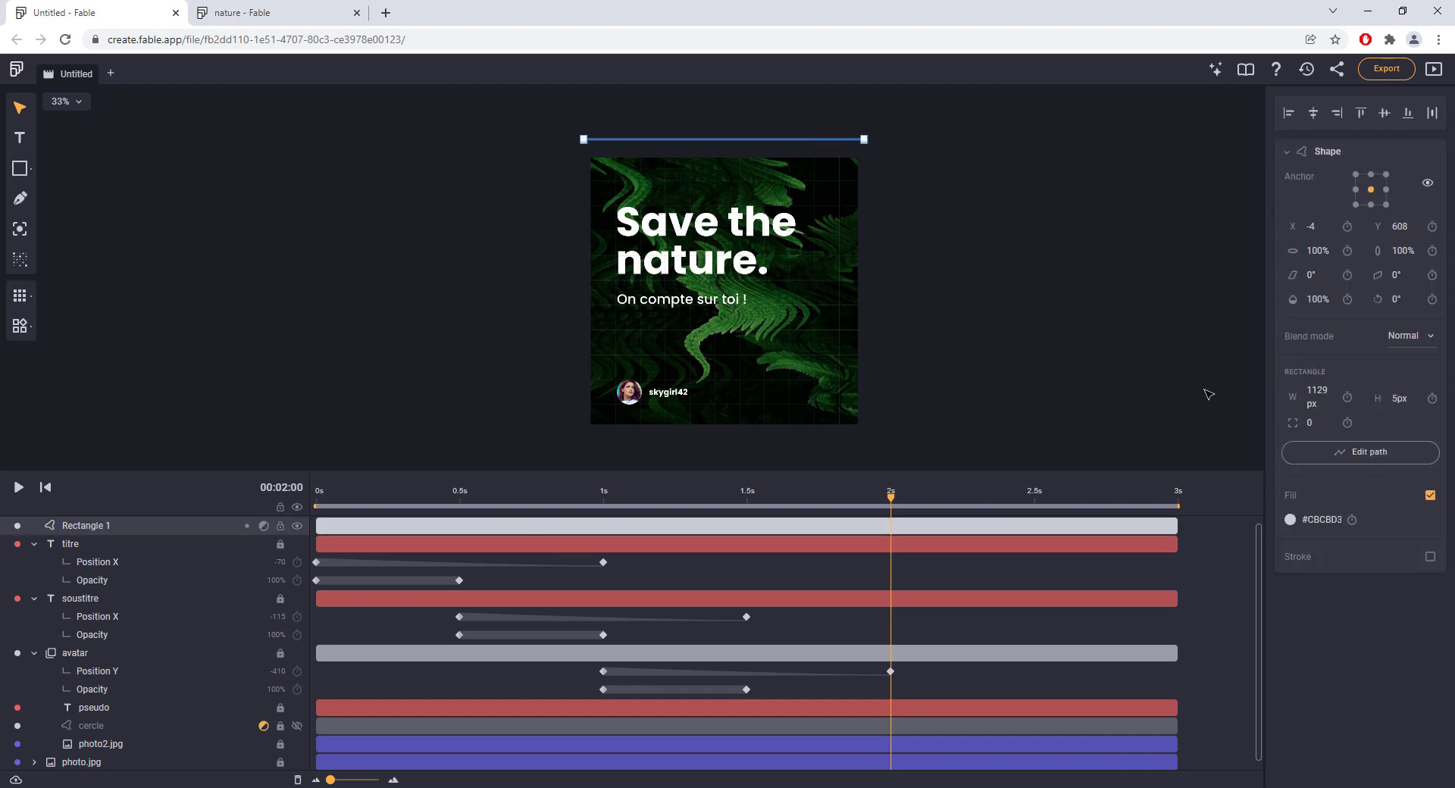
pyautogui.click(1291, 520)
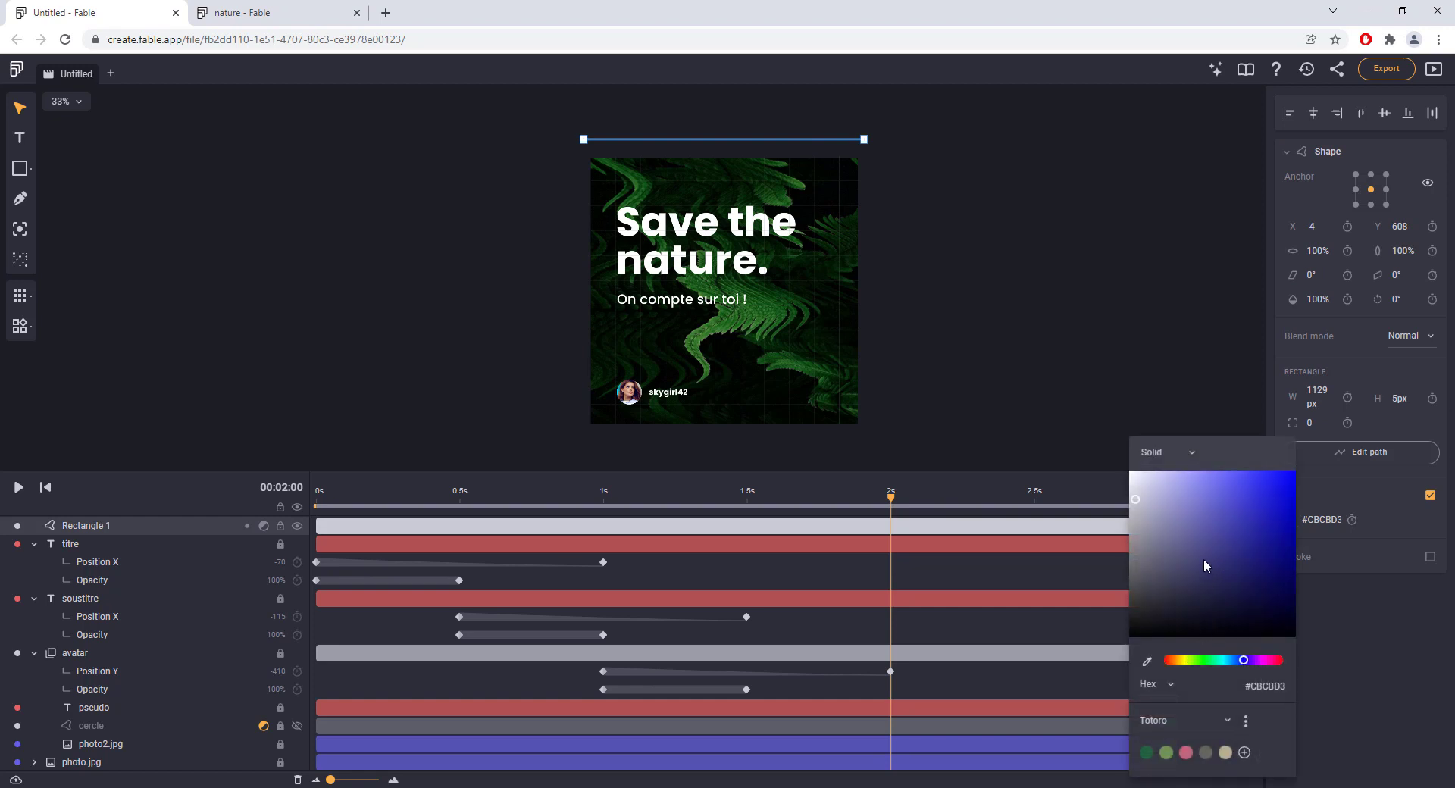
pyautogui.moveTo(1215, 666); pyautogui.dragTo(1198, 662)
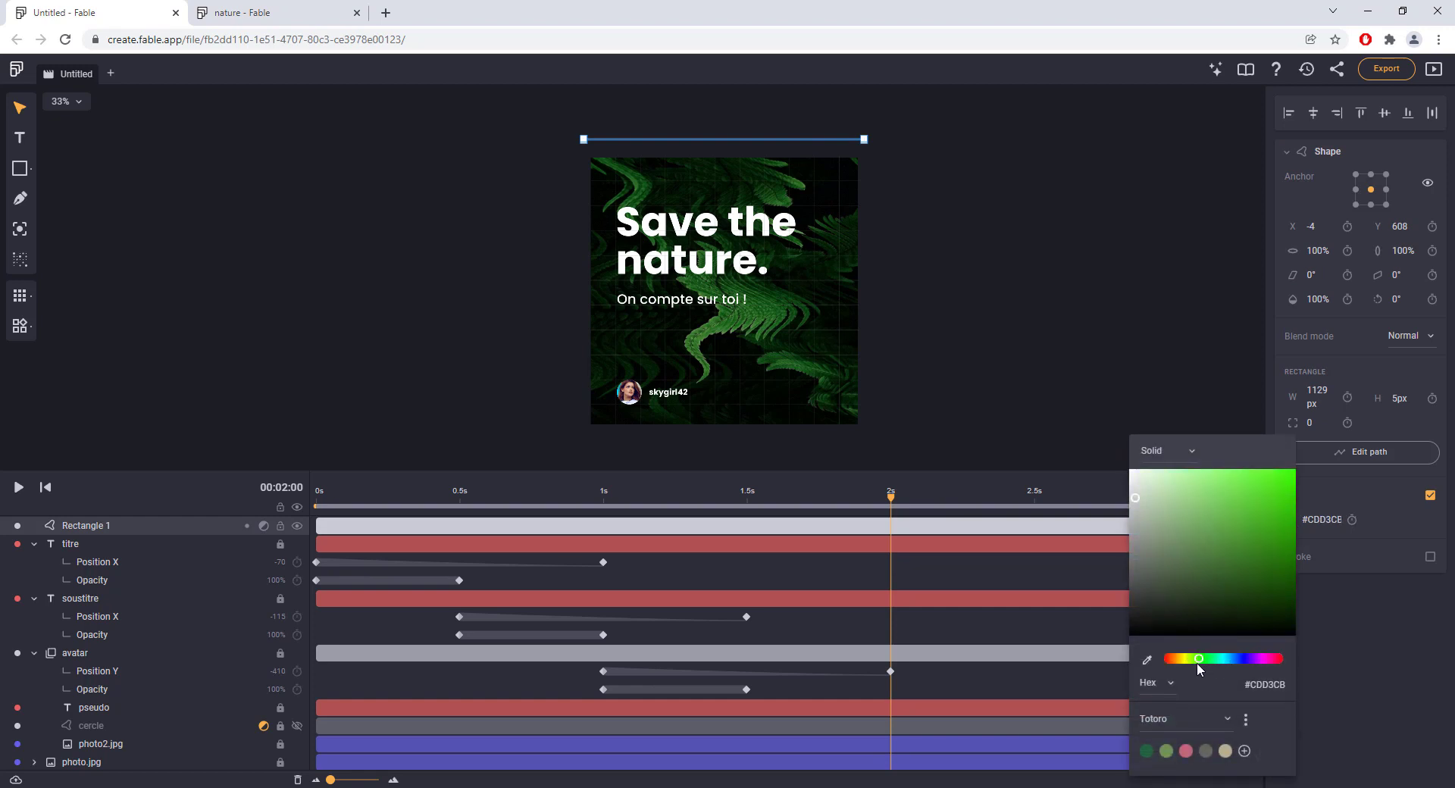
pyautogui.moveTo(1214, 554); pyautogui.dragTo(1225, 481)
pyautogui.click(985, 253)
pyautogui.click(910, 185)
# Set the green rectangle's anchor to top centre and place it just above the canvas at X 0 and Y 558
pyautogui.moveTo(805, 140); pyautogui.dragTo(805, 164)
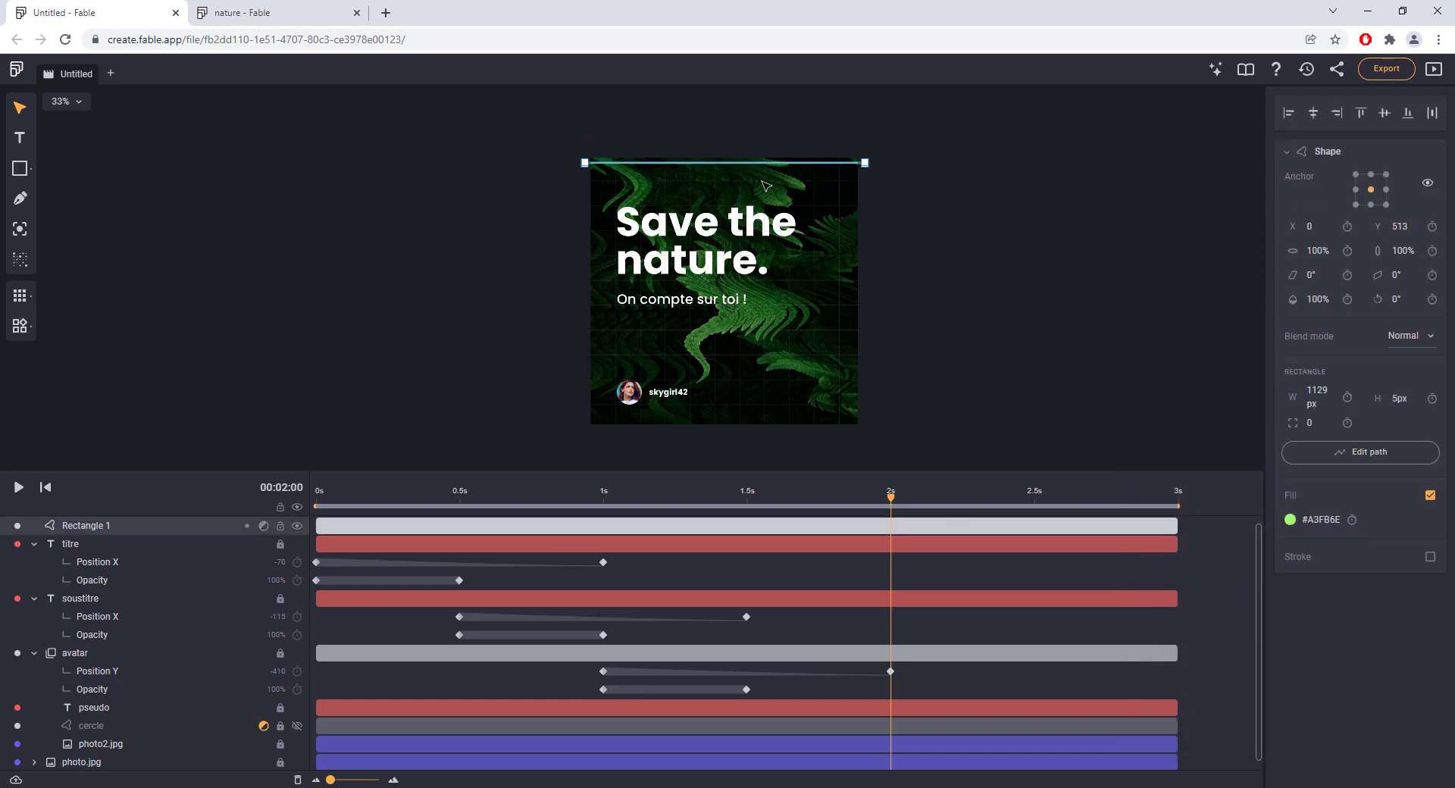
pyautogui.keyDown('ctrl'); pyautogui.scroll(3, 746, 188); pyautogui.keyUp('ctrl')
pyautogui.keyDown('ctrl'); pyautogui.scroll(2, 735, 169); pyautogui.keyUp('ctrl')
pyautogui.scroll(-1, 735, 240)
pyautogui.moveTo(961, 202); pyautogui.dragTo(962, 202)
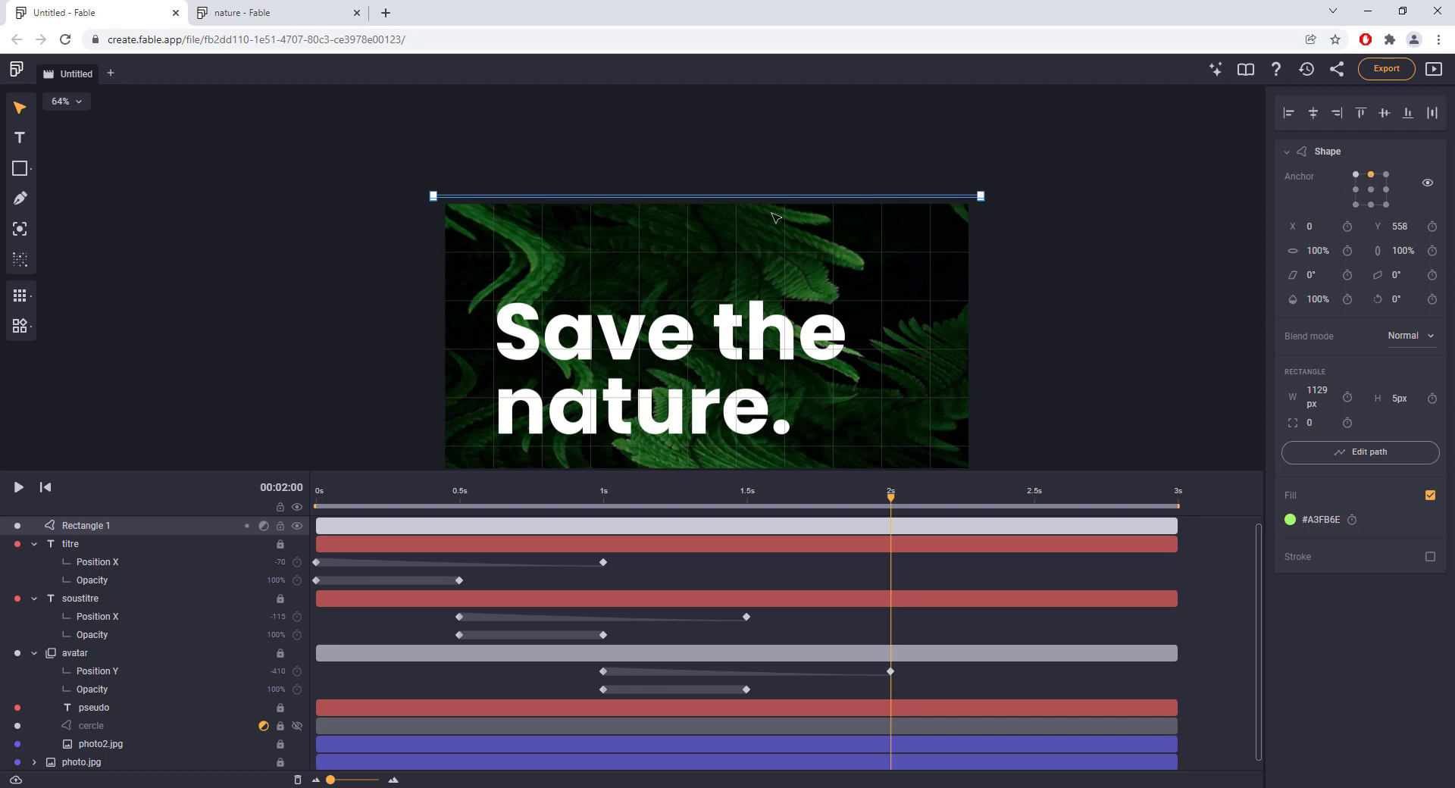
pyautogui.click(716, 192)
pyautogui.click(717, 197)
pyautogui.moveTo(712, 203); pyautogui.dragTo(712, 245)
pyautogui.hotkey('ctrl', 'z')
# Rename the green rectangle's layer to "bg vert" and add a height keyframe to it at 2 s
pyautogui.doubleClick(106, 526)
pyautogui.write('bg vert')
pyautogui.press('Return')
pyautogui.click(1433, 399)
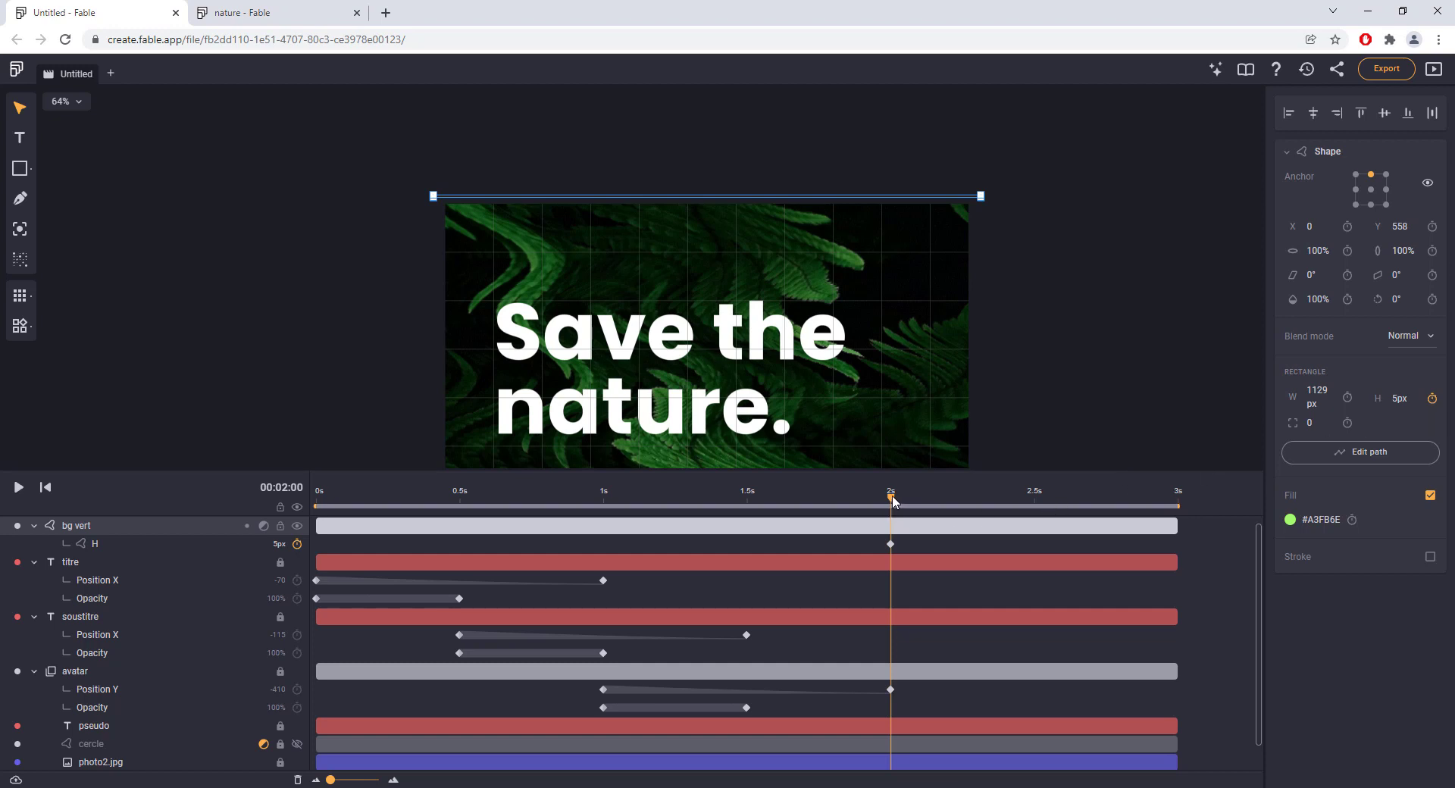
# Move the bg vert height keyframe to 00:01:18 and add a second height keyframe at 2.5 s
pyautogui.moveTo(893, 500); pyautogui.dragTo(1040, 506)
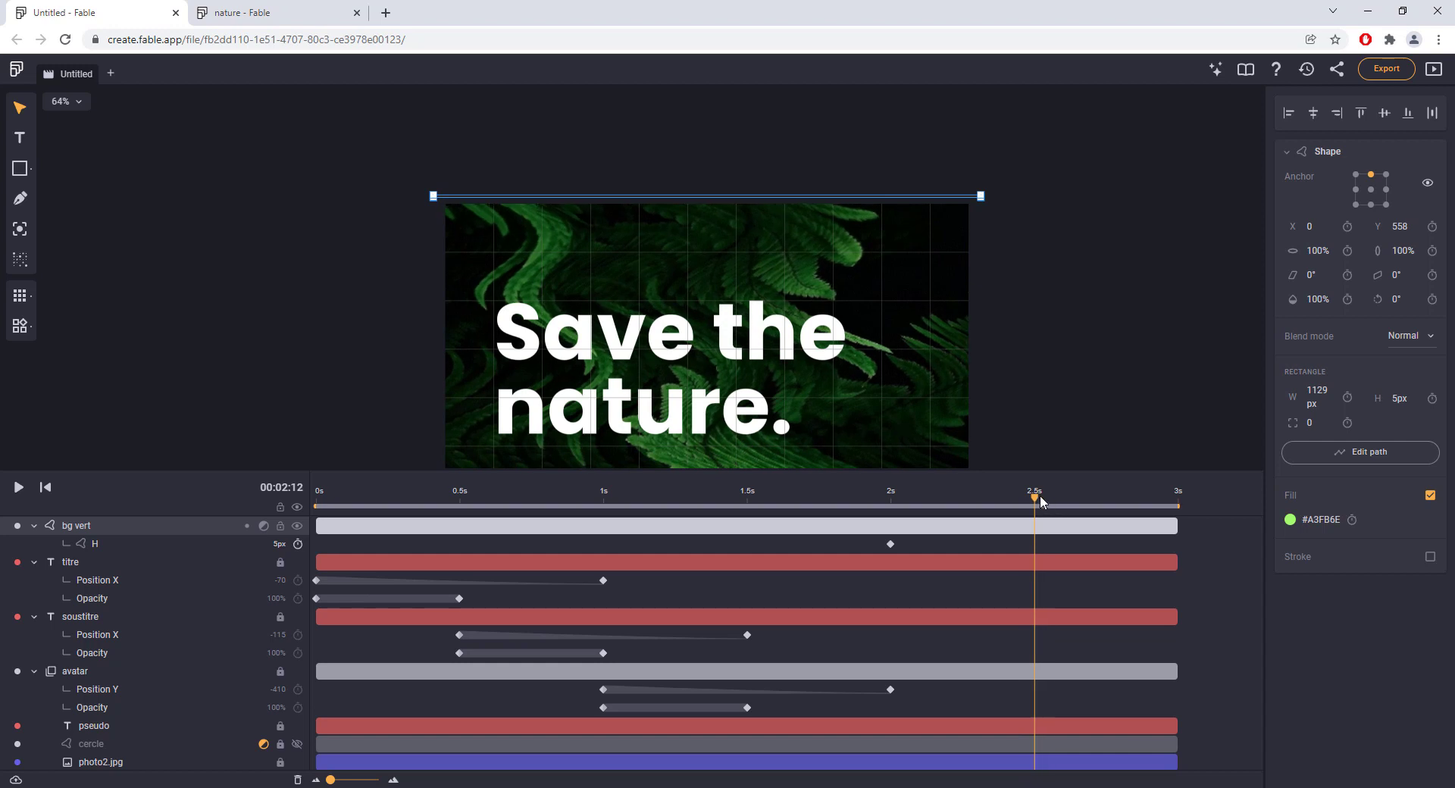
pyautogui.moveTo(1043, 501)
pyautogui.mouseDown()
pyautogui.moveTo(1173, 500)
pyautogui.moveTo(1047, 501)
pyautogui.mouseUp()
pyautogui.click(891, 545)
pyautogui.moveTo(892, 545); pyautogui.dragTo(817, 539)
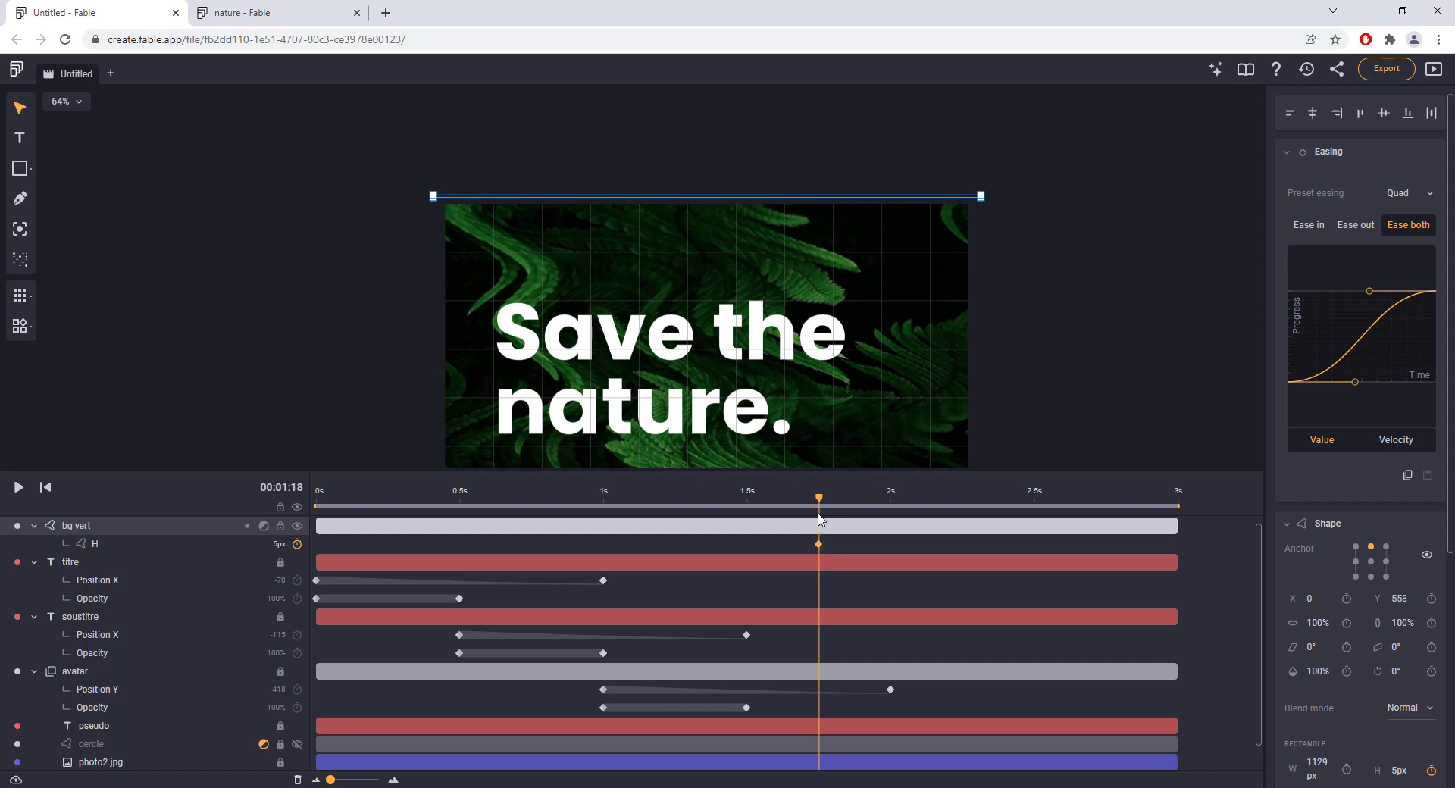
pyautogui.moveTo(821, 494); pyautogui.dragTo(1034, 493)
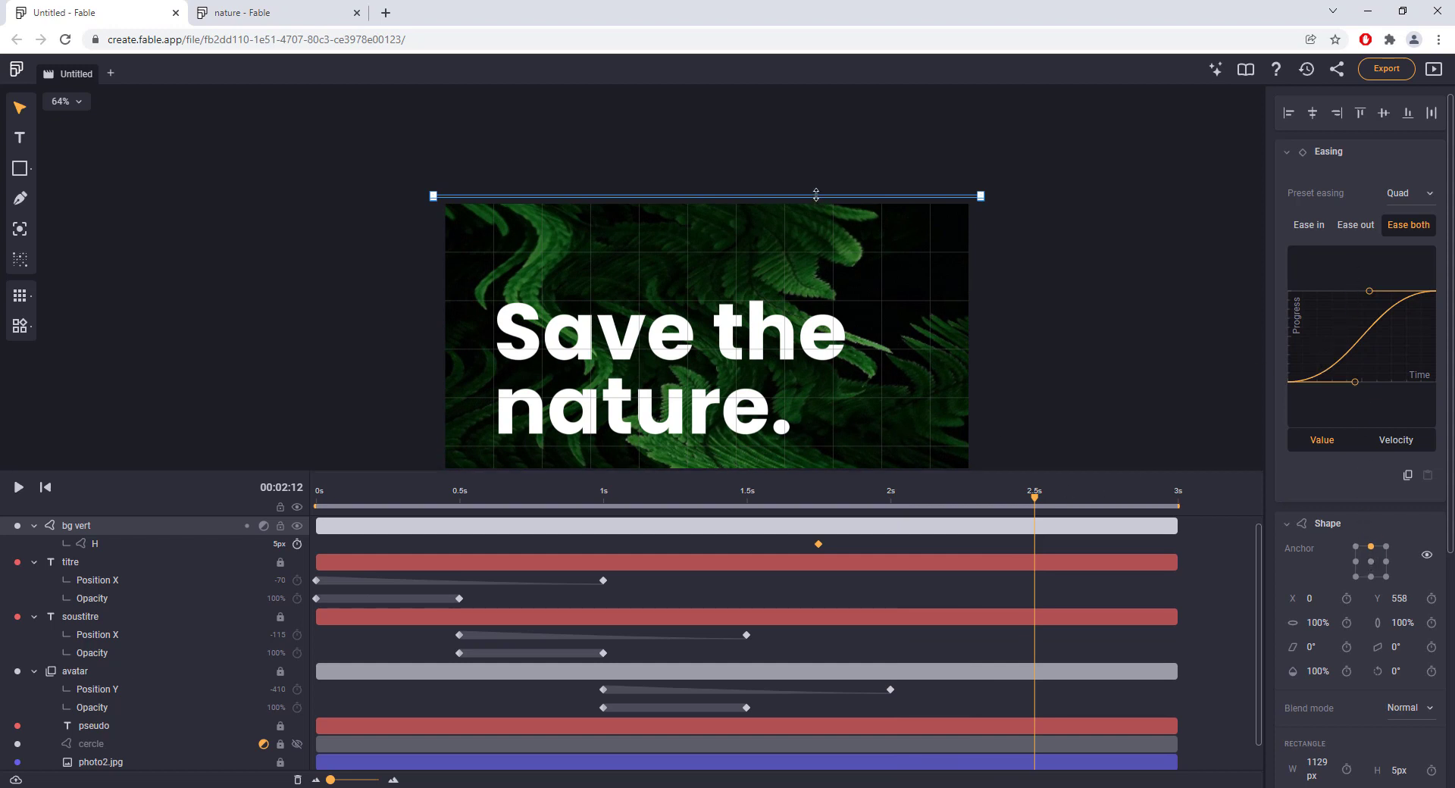
pyautogui.scroll(-3, 1417, 686)
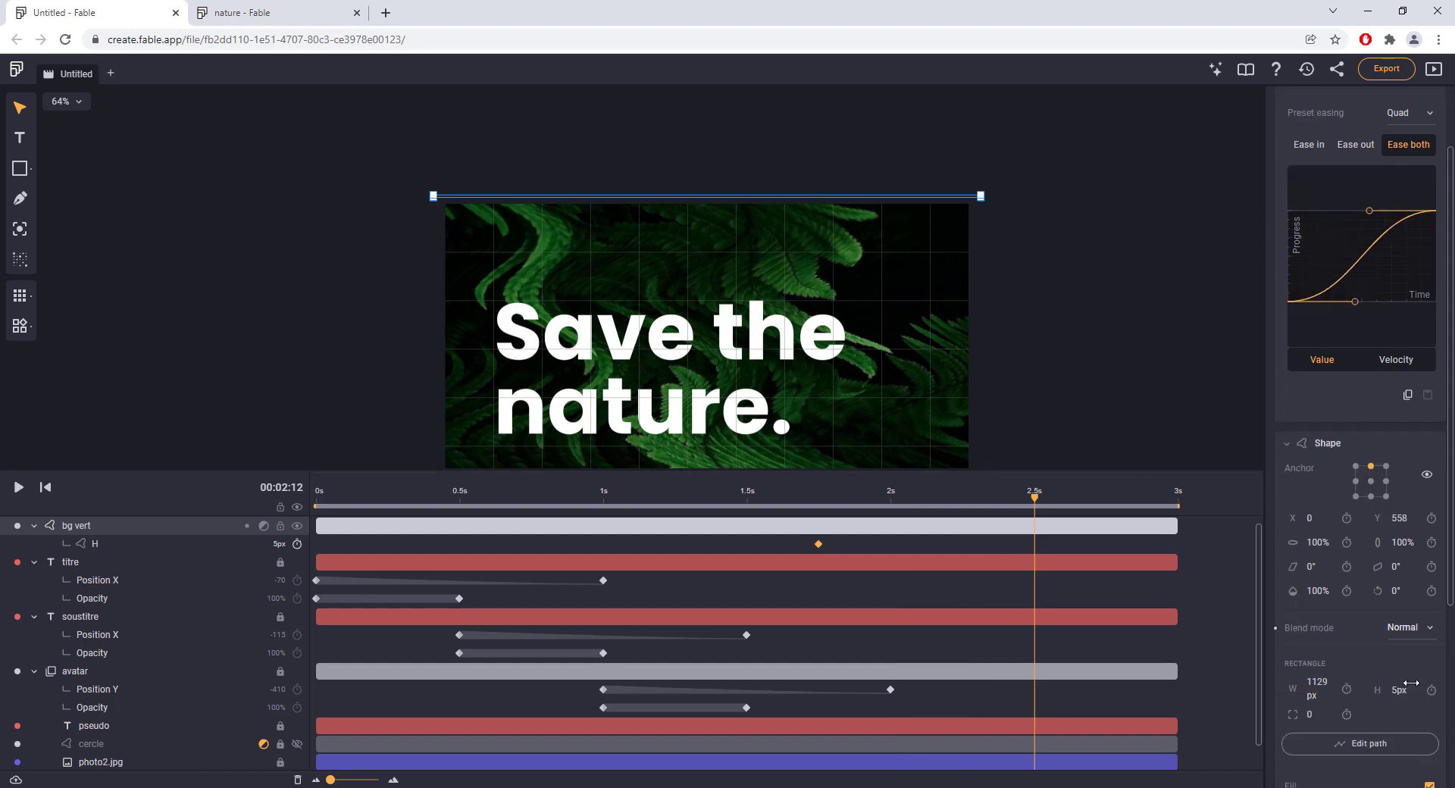
pyautogui.click(1432, 543)
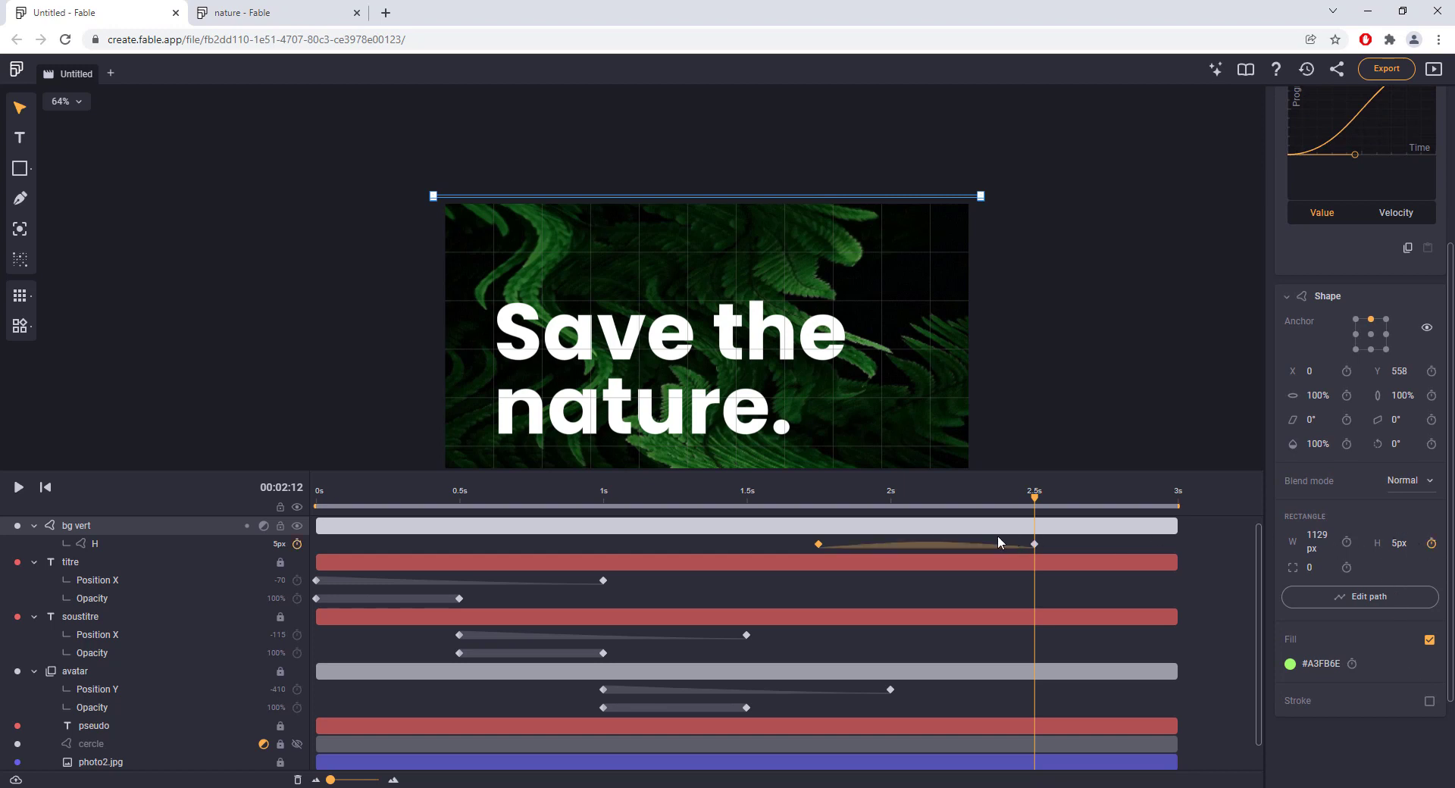
# Set the rectangle's height to 1127 px at the 2.5 s keyframe so it covers the whole canvas
pyautogui.click(932, 544)
pyautogui.moveTo(817, 500); pyautogui.dragTo(950, 501)
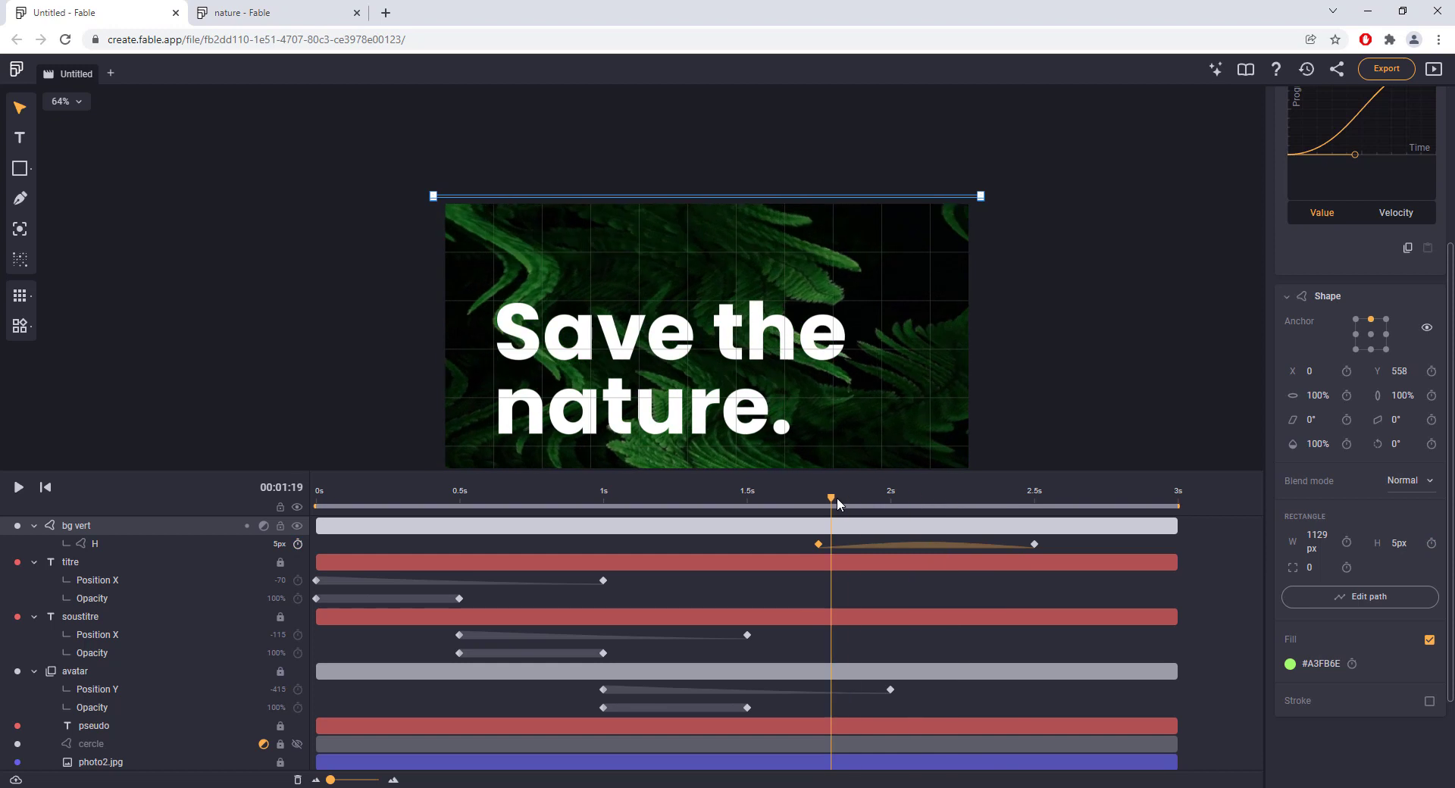
pyautogui.click(988, 489)
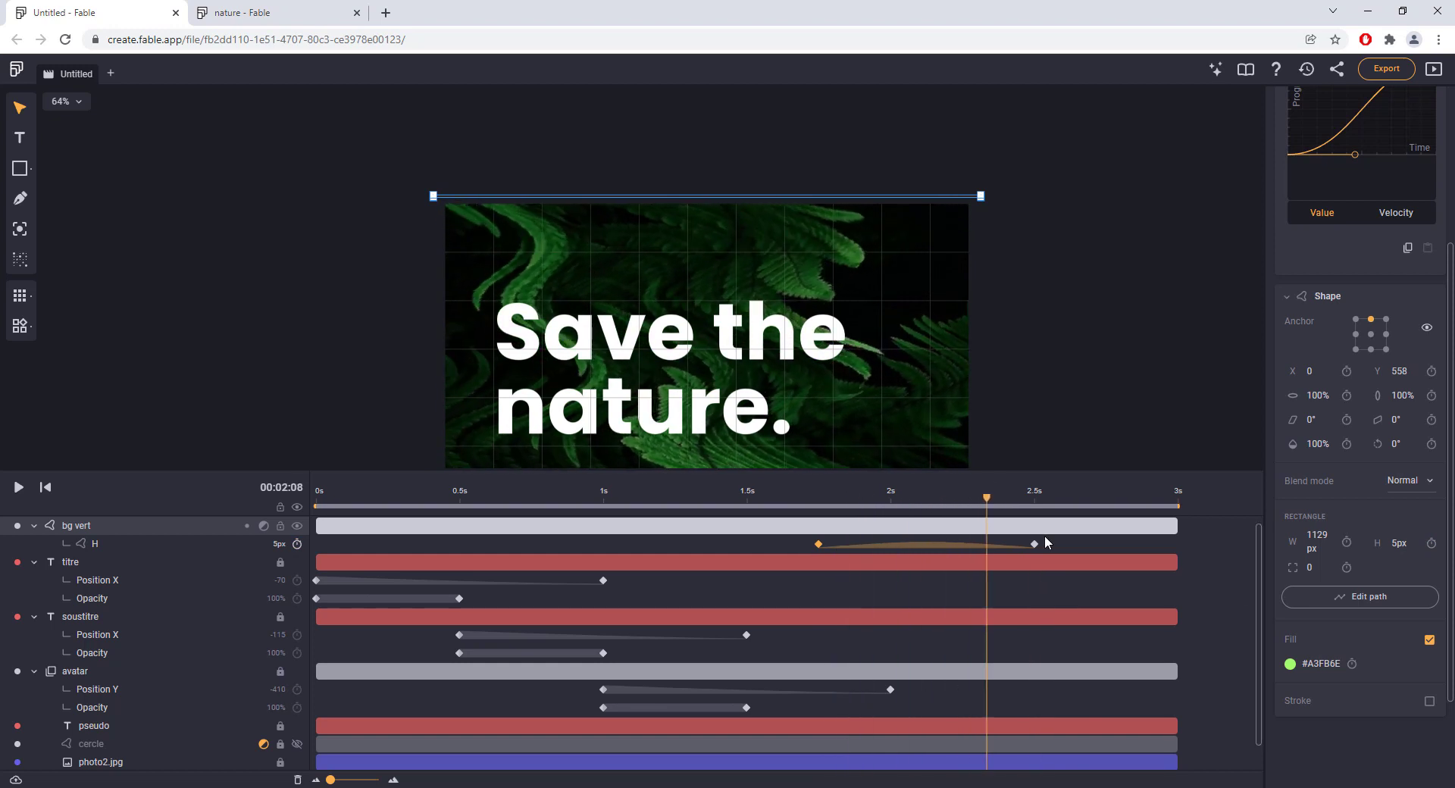
pyautogui.click(1035, 545)
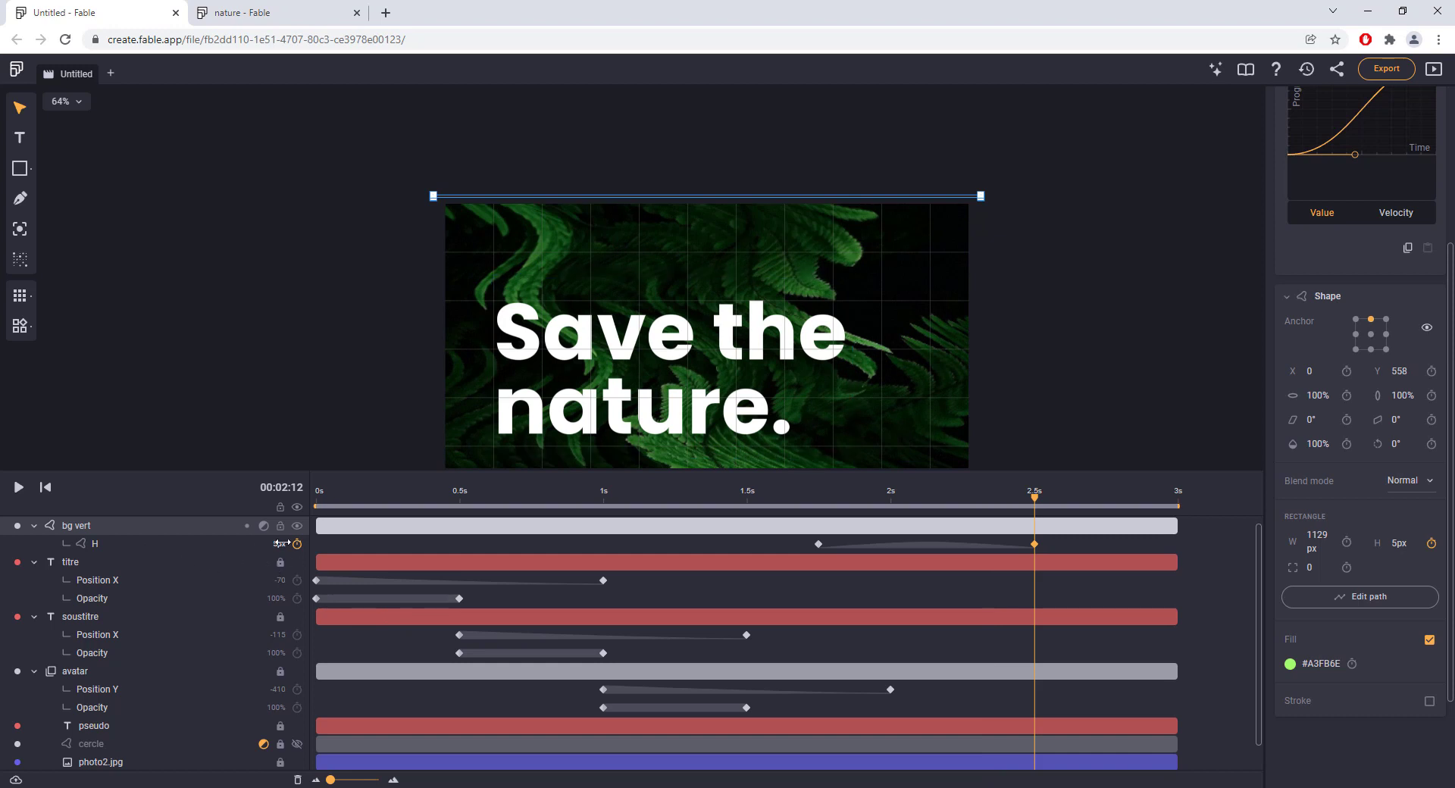
pyautogui.moveTo(281, 544); pyautogui.dragTo(621, 544)
pyautogui.scroll(-5, 731, 335)
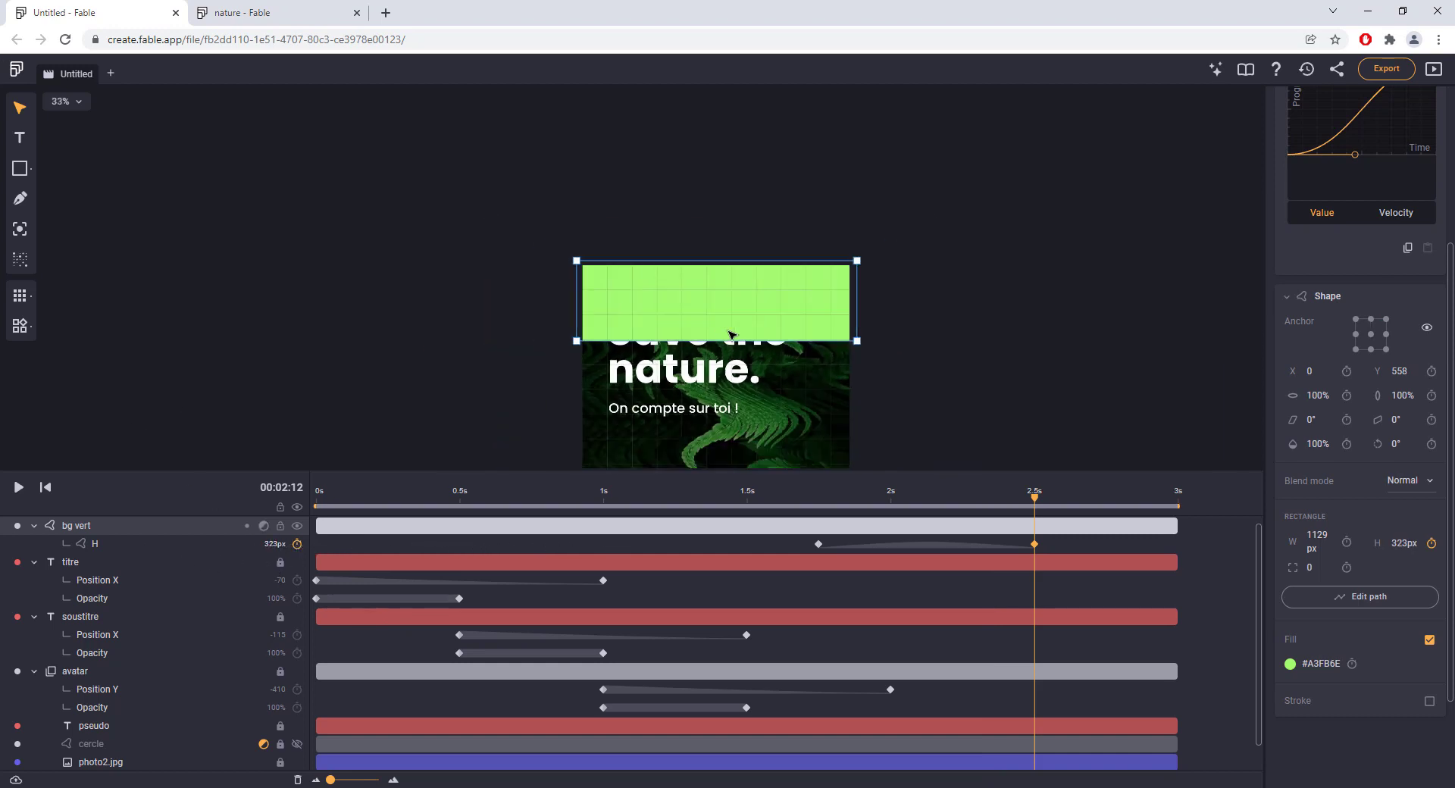
pyautogui.scroll(-2, 734, 370)
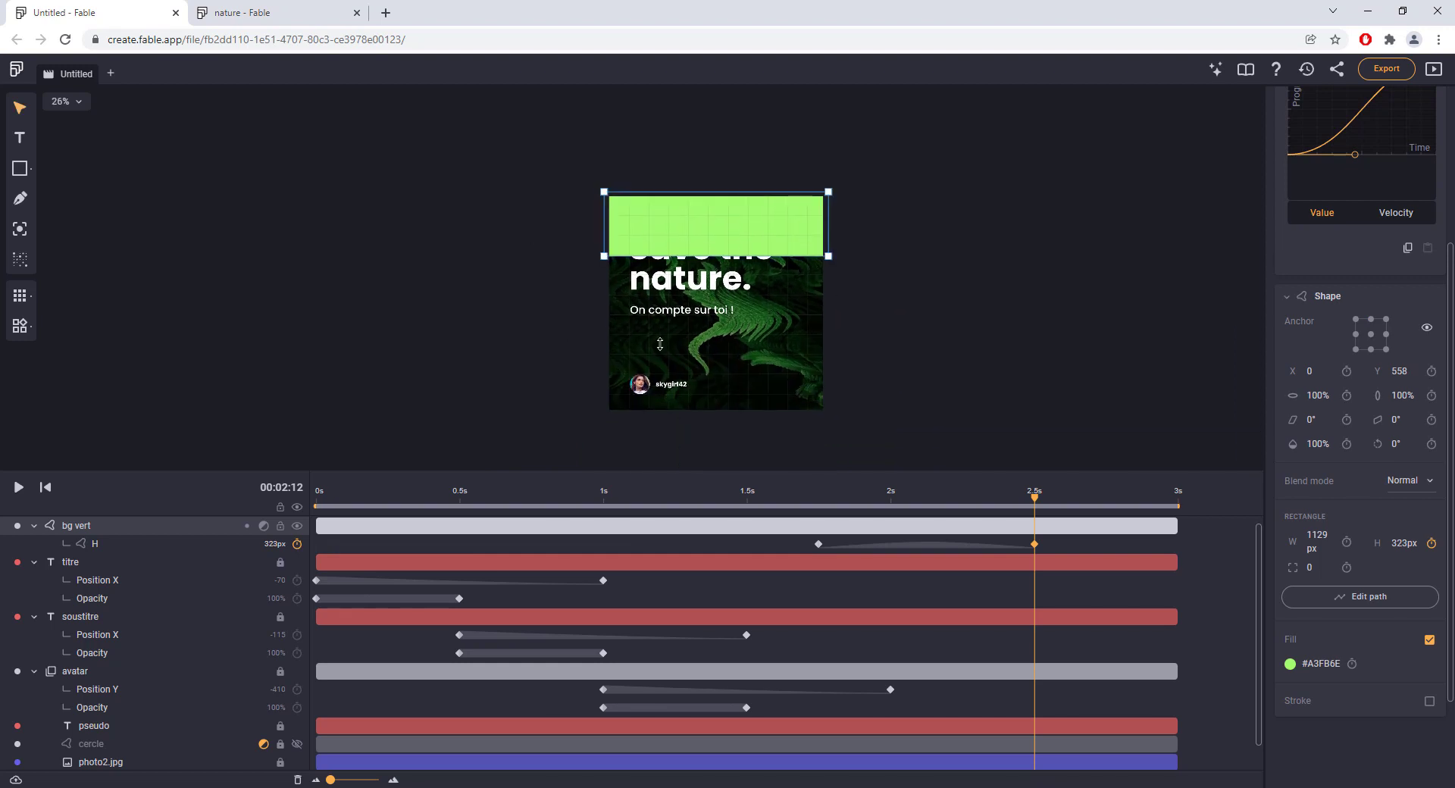
pyautogui.moveTo(275, 544); pyautogui.dragTo(1138, 565)
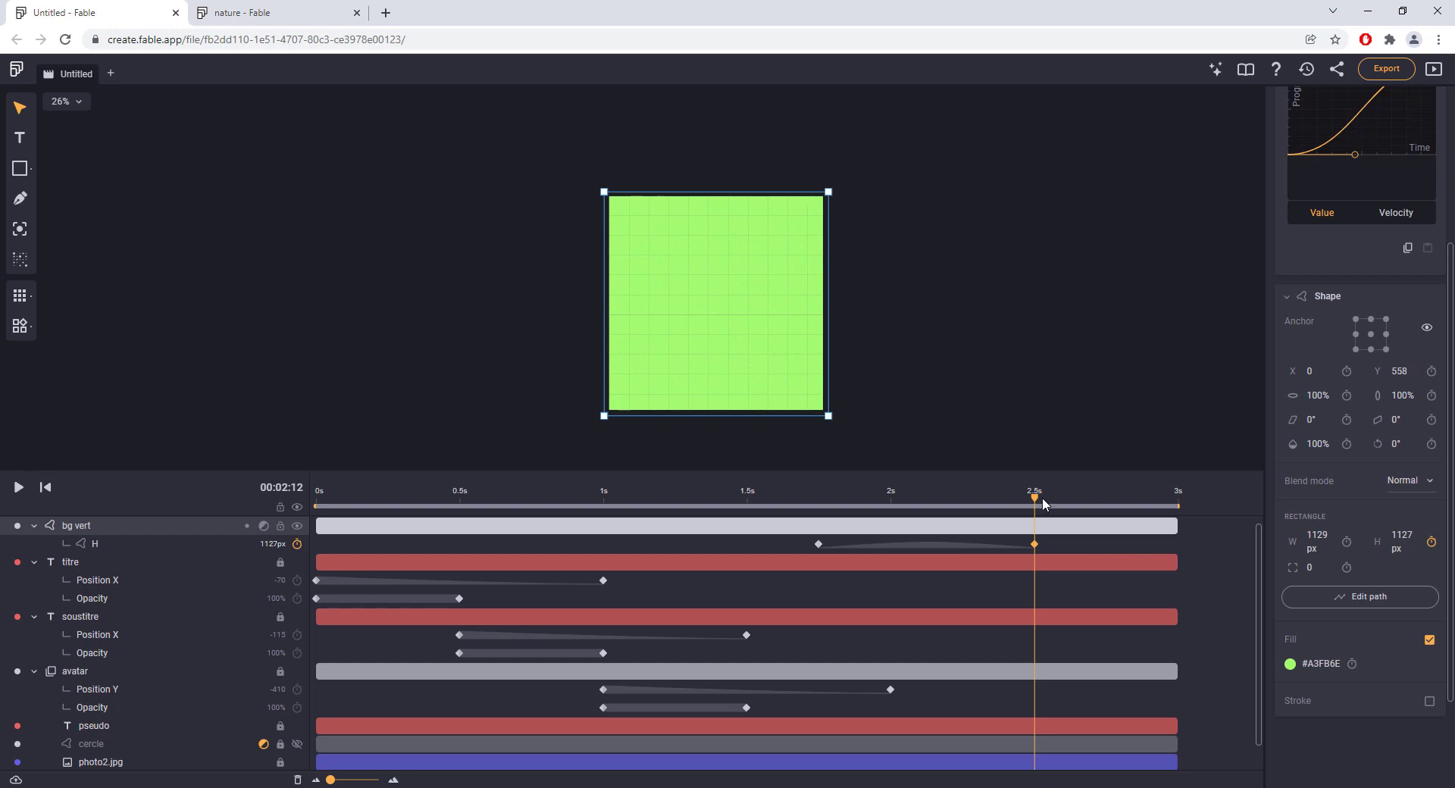
# Play the animation from near the start to check the green background's reveal
pyautogui.moveTo(1038, 504); pyautogui.dragTo(436, 499)
pyautogui.click(464, 343)
pyautogui.press('space')
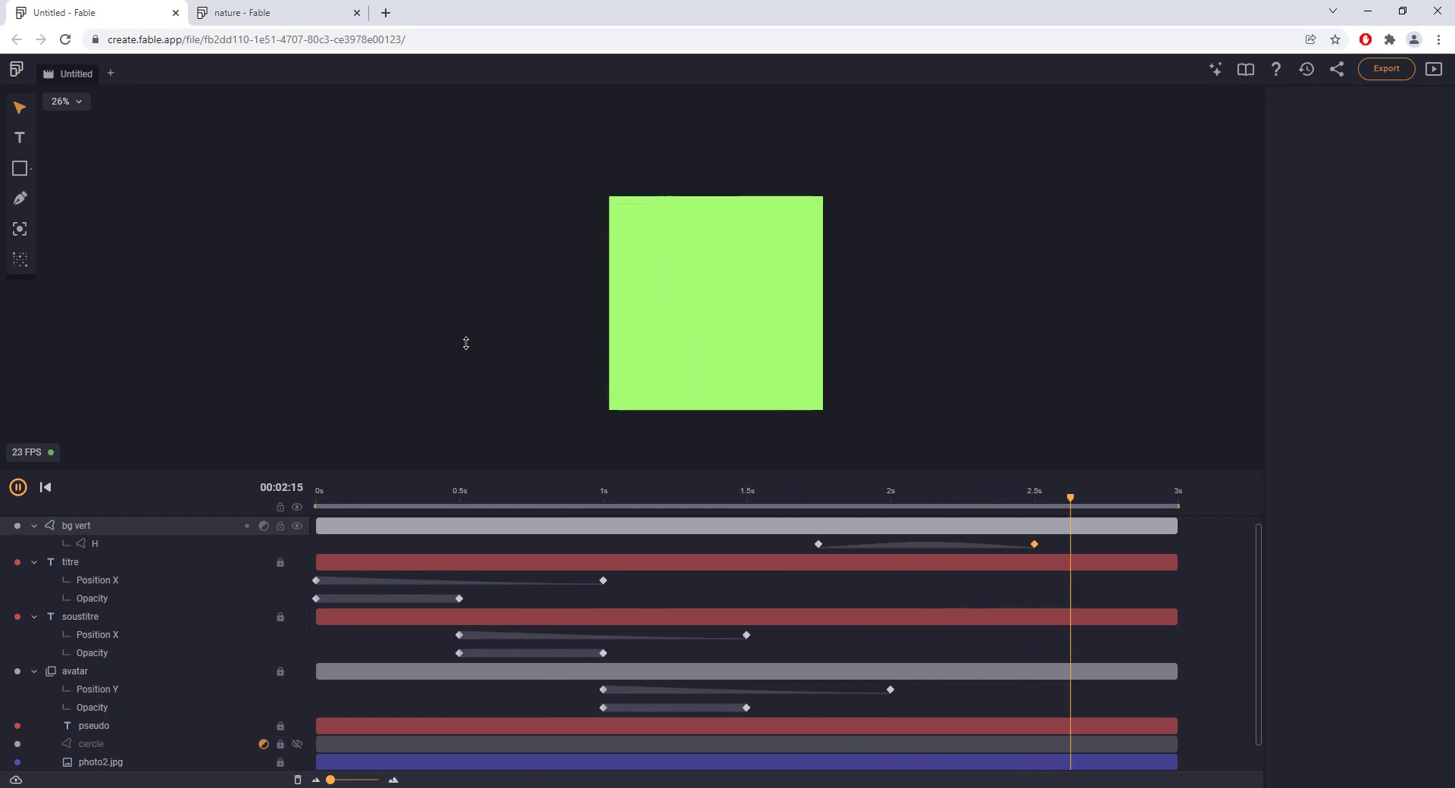
pyautogui.press('space')
# Collapse the layers' keyframe rows and move the bg vert layer directly below the titre layer
pyautogui.click(276, 546)
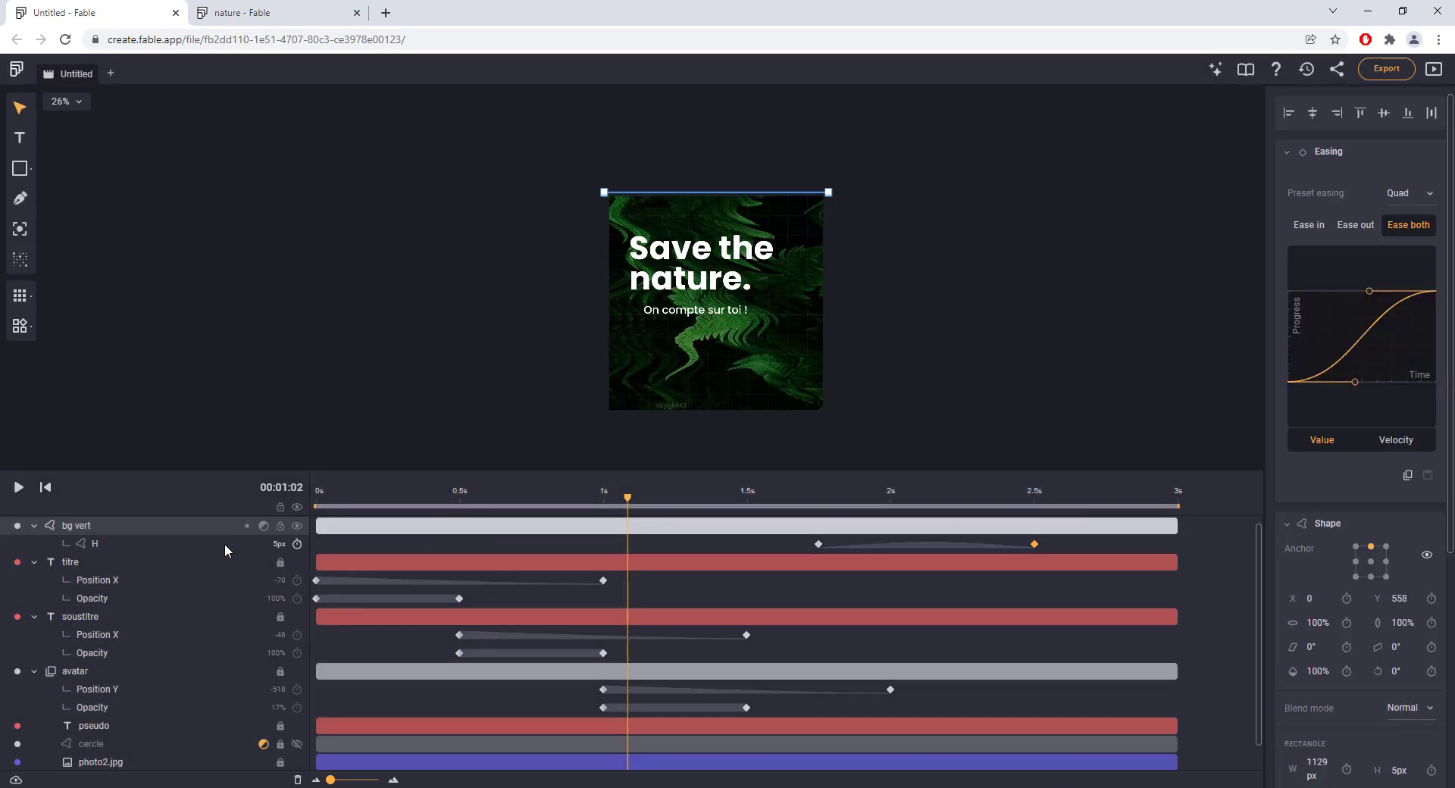
pyautogui.click(33, 526)
pyautogui.click(34, 545)
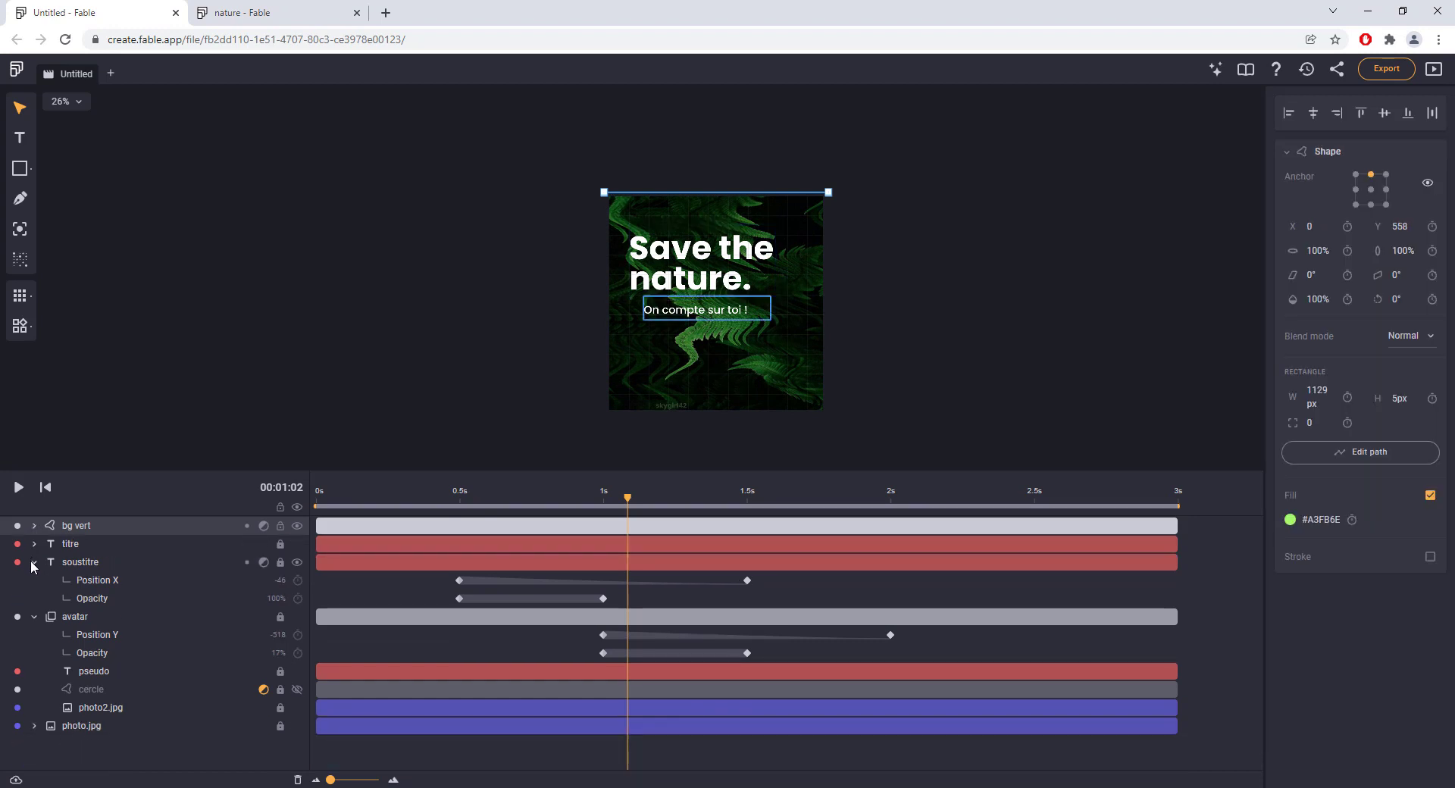
pyautogui.click(33, 561)
pyautogui.click(33, 580)
pyautogui.moveTo(76, 529)
pyautogui.mouseDown()
pyautogui.moveTo(76, 564)
pyautogui.moveTo(71, 552)
pyautogui.mouseUp()
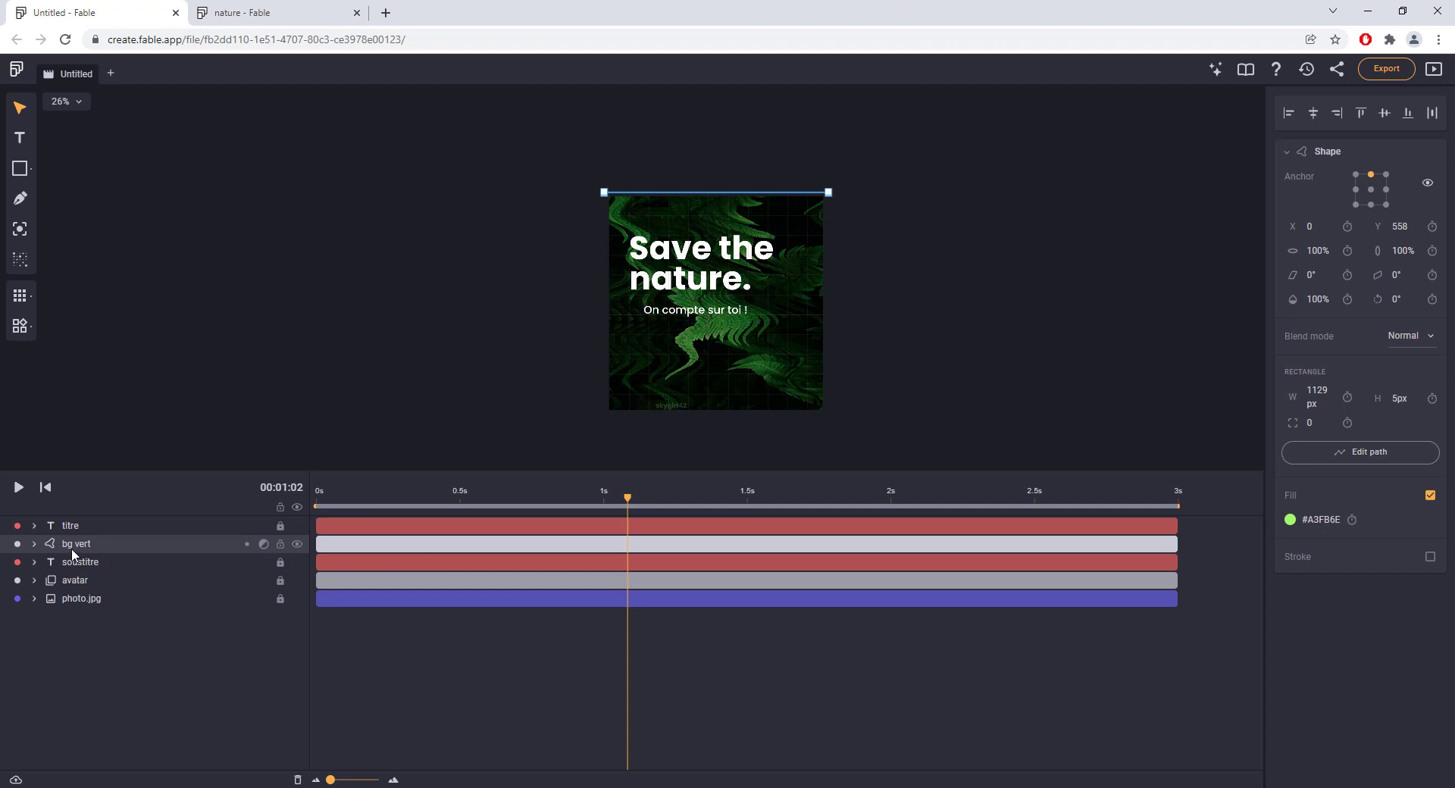
# Play the animation from 0 s to check the title over the green background
pyautogui.click(507, 323)
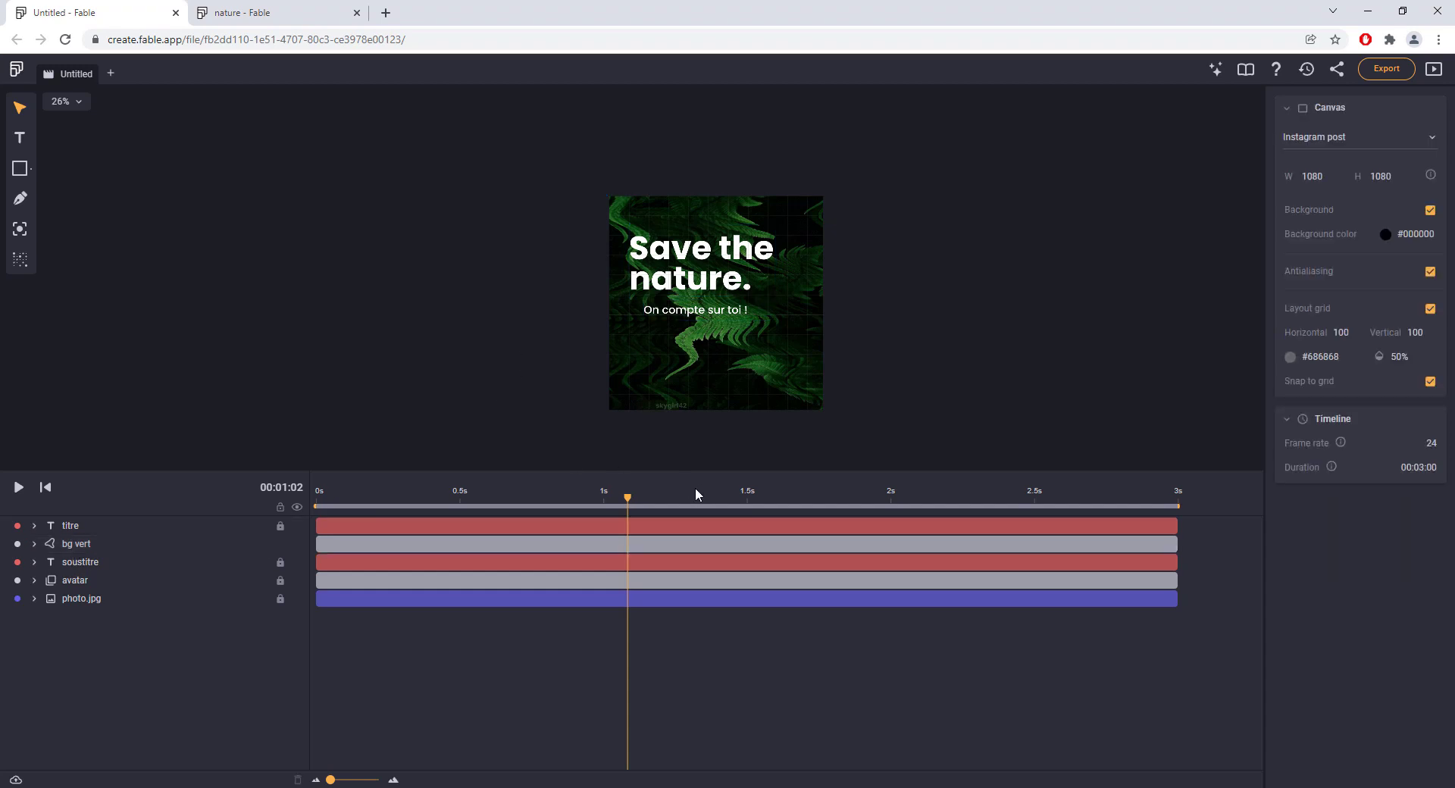
pyautogui.moveTo(630, 500); pyautogui.dragTo(317, 500)
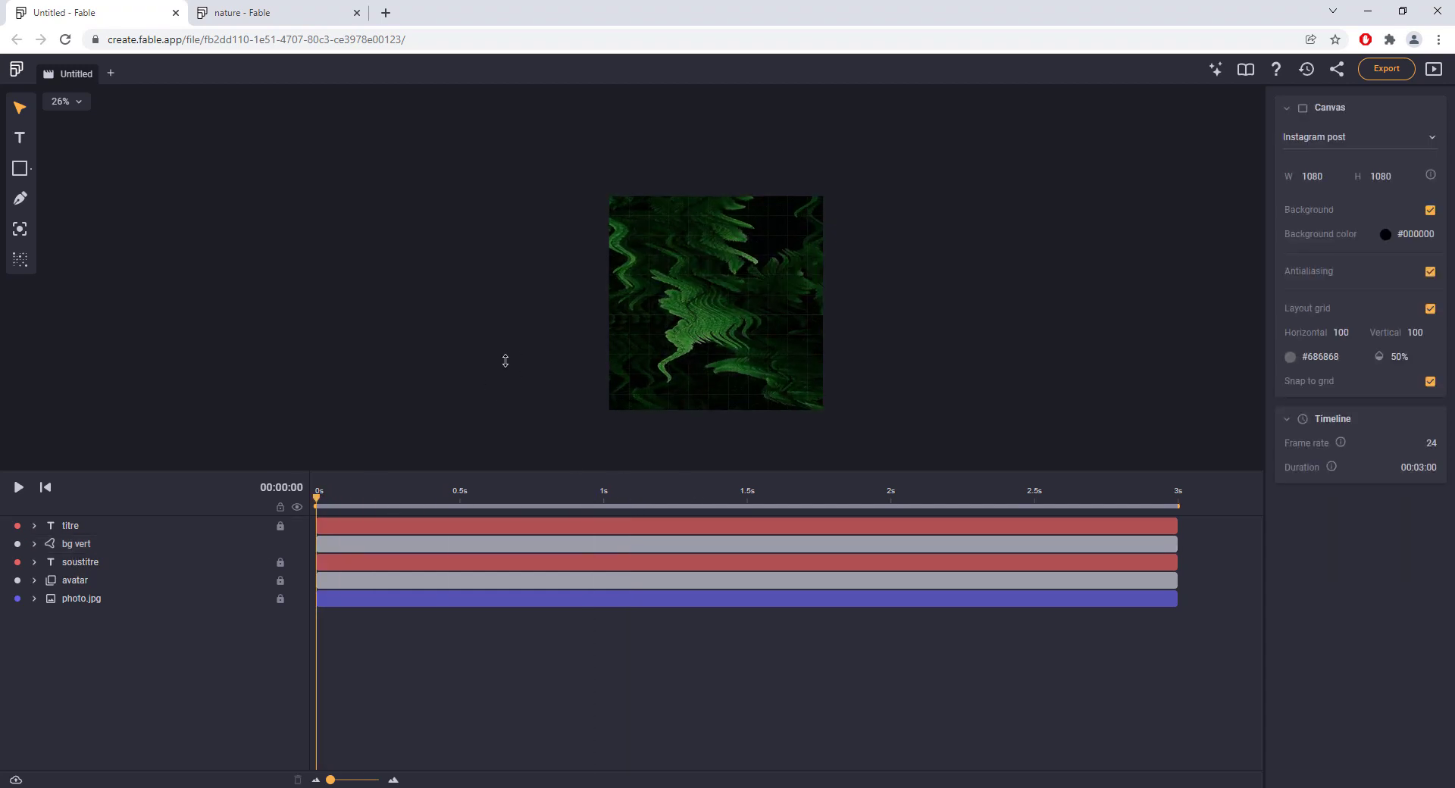
pyautogui.press('space')
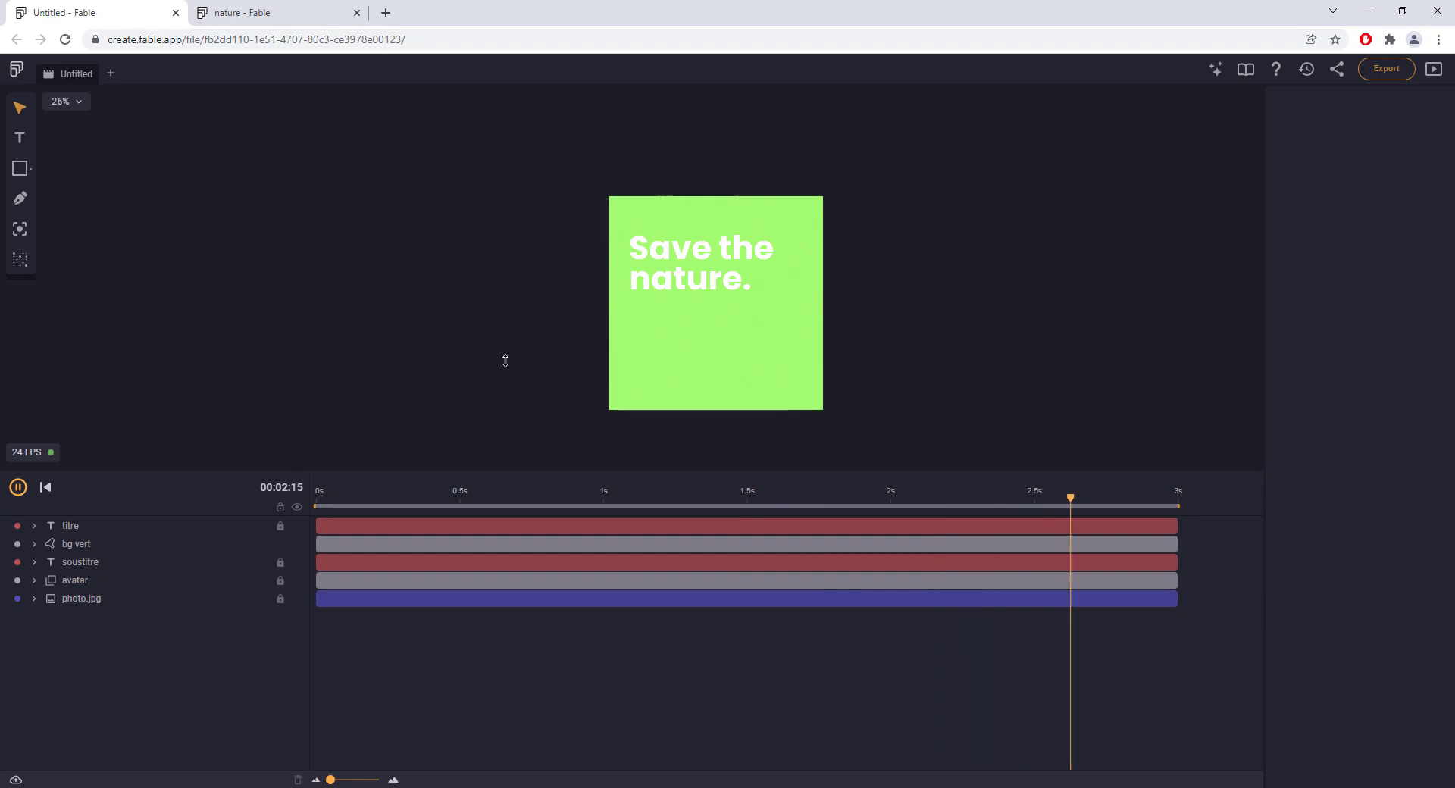
pyautogui.press('space')
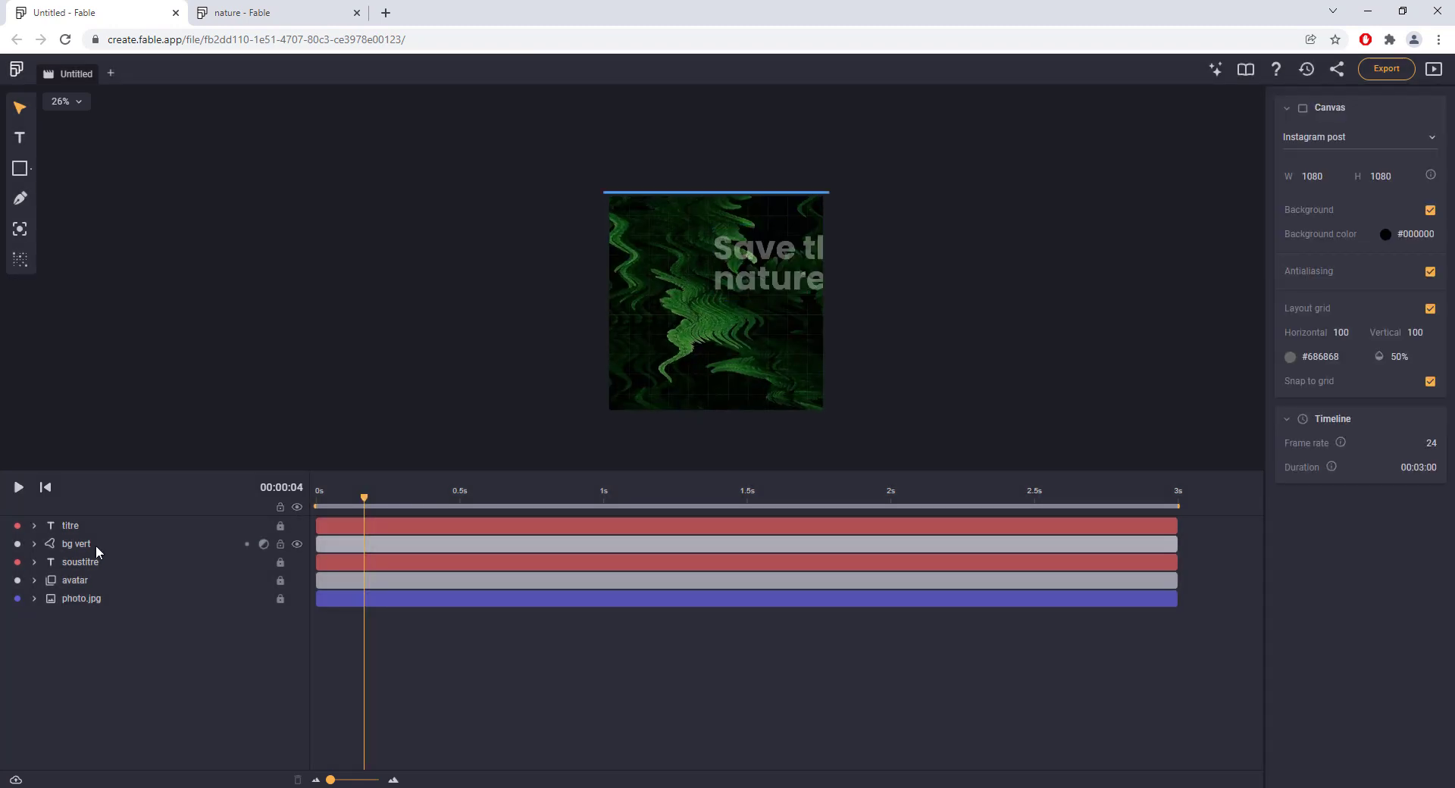
# Show the bg vert and titre keyframes, unlock the titre layer, and add a Position Y keyframe to the title at 2 s
pyautogui.click(37, 544)
pyautogui.click(35, 543)
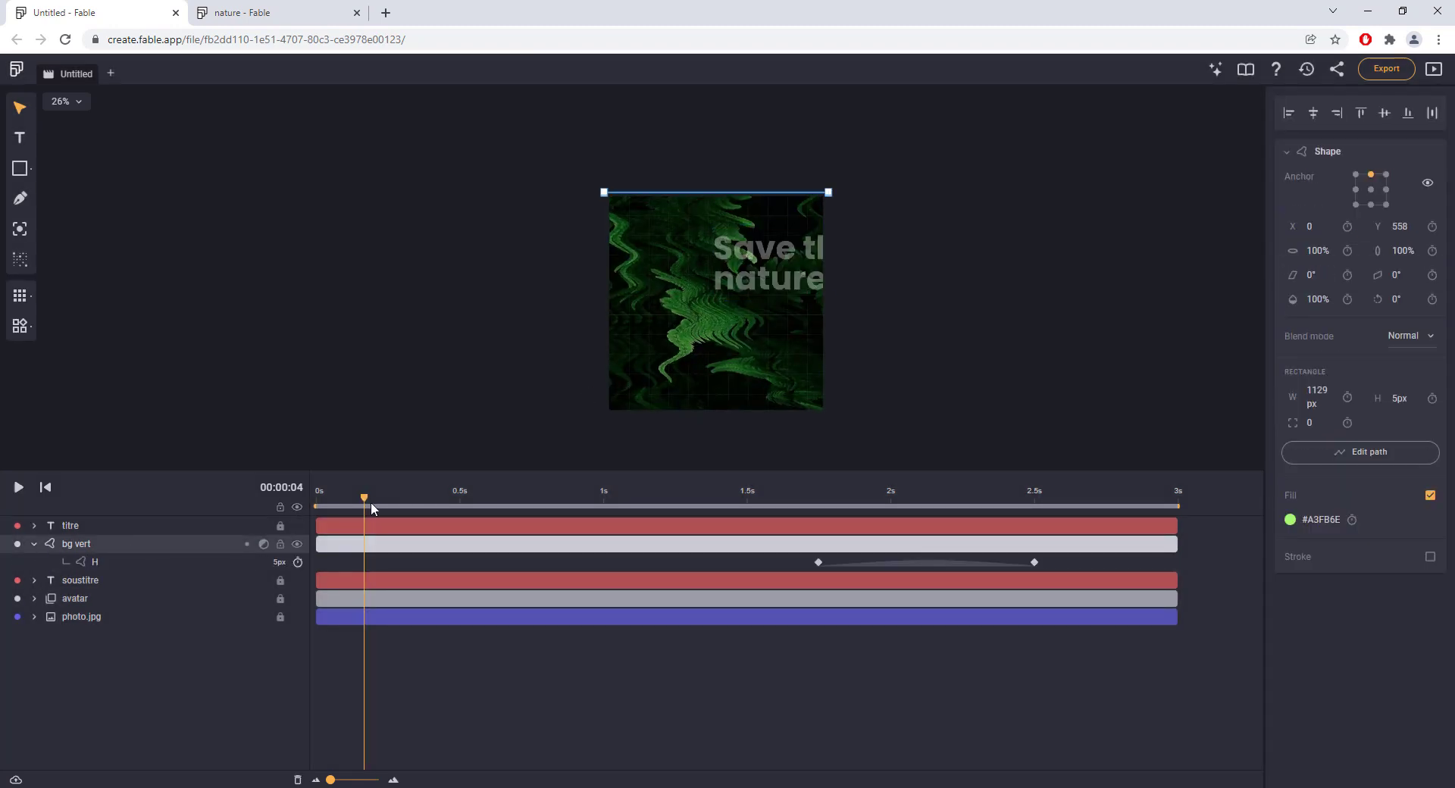
pyautogui.moveTo(376, 497); pyautogui.dragTo(948, 530)
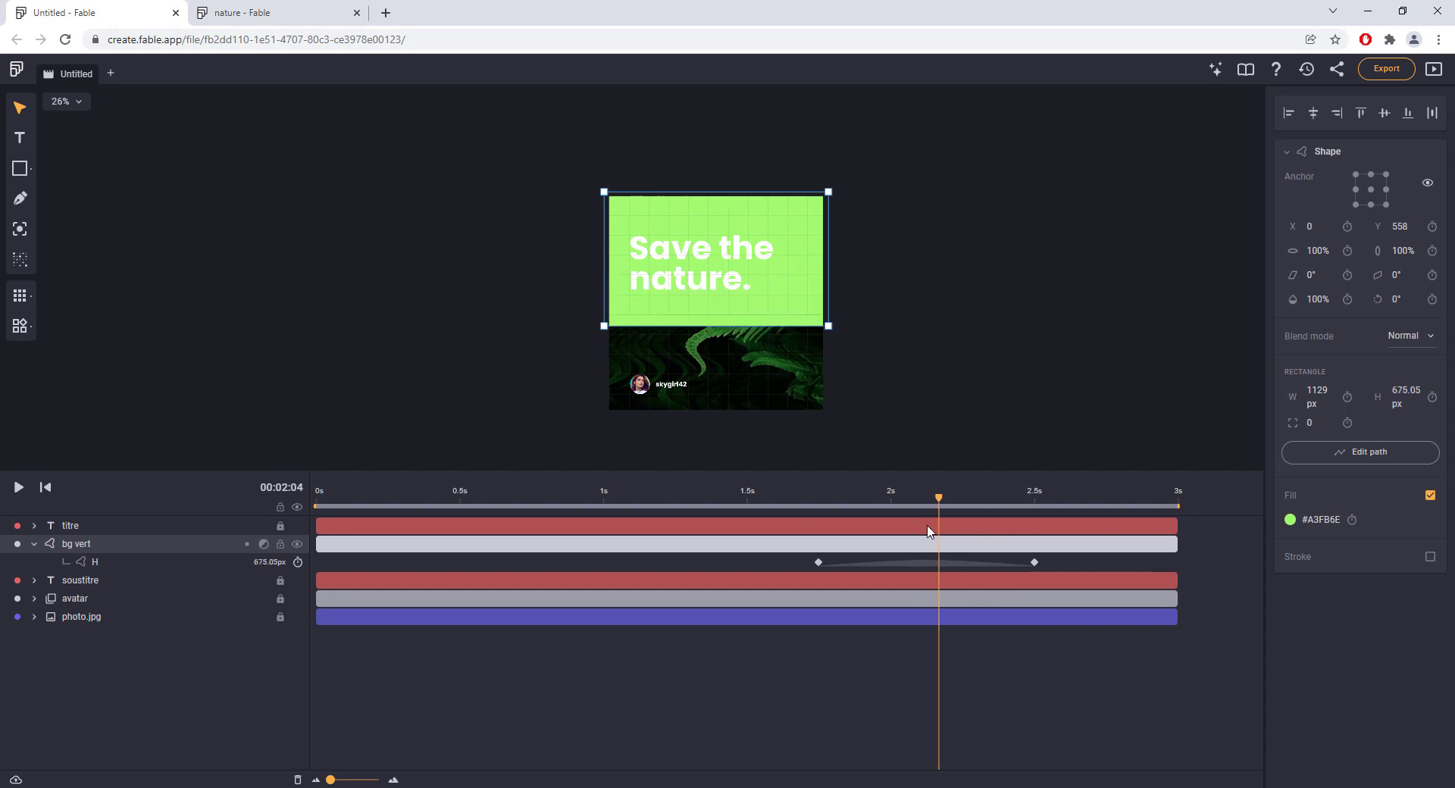
pyautogui.moveTo(936, 499); pyautogui.dragTo(897, 488)
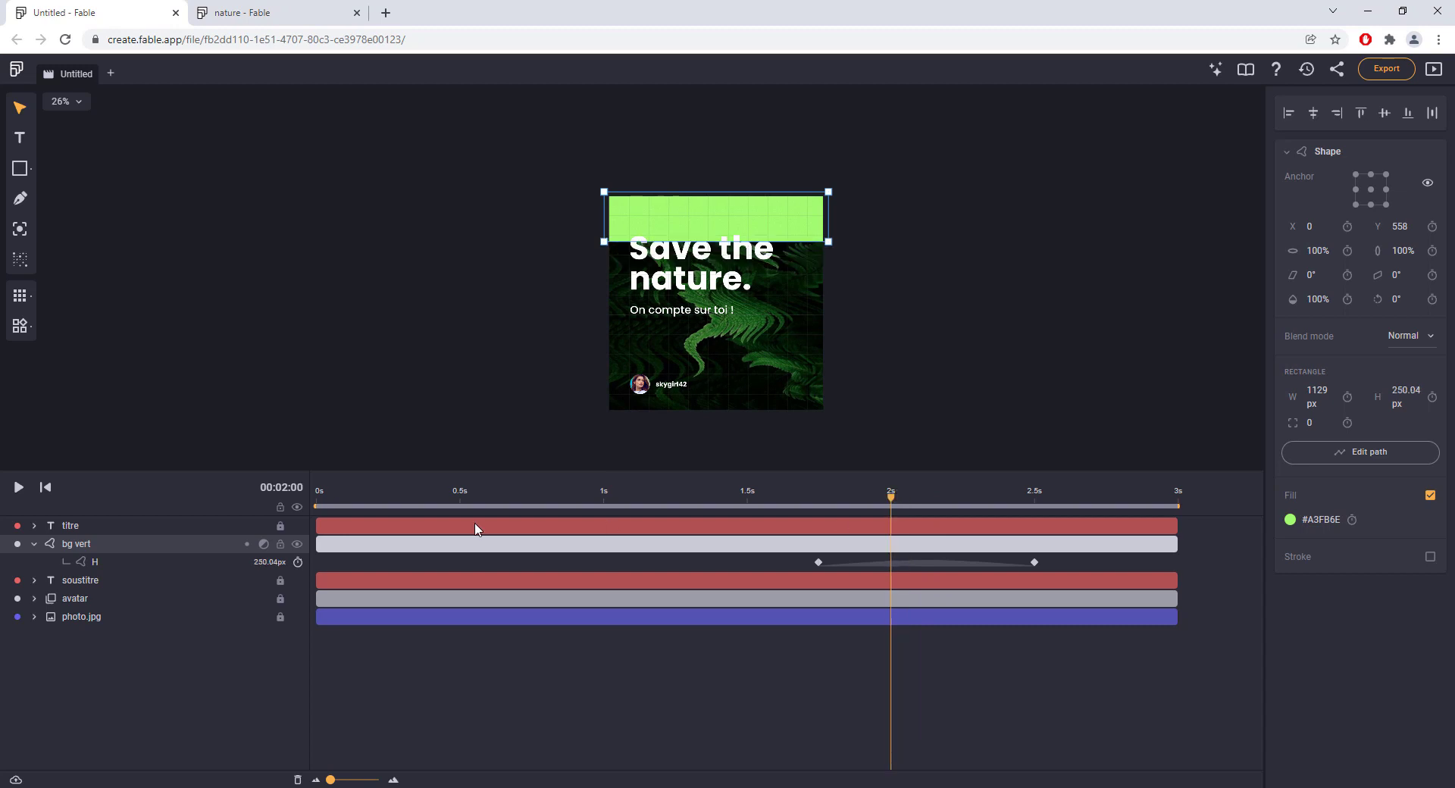
pyautogui.click(35, 526)
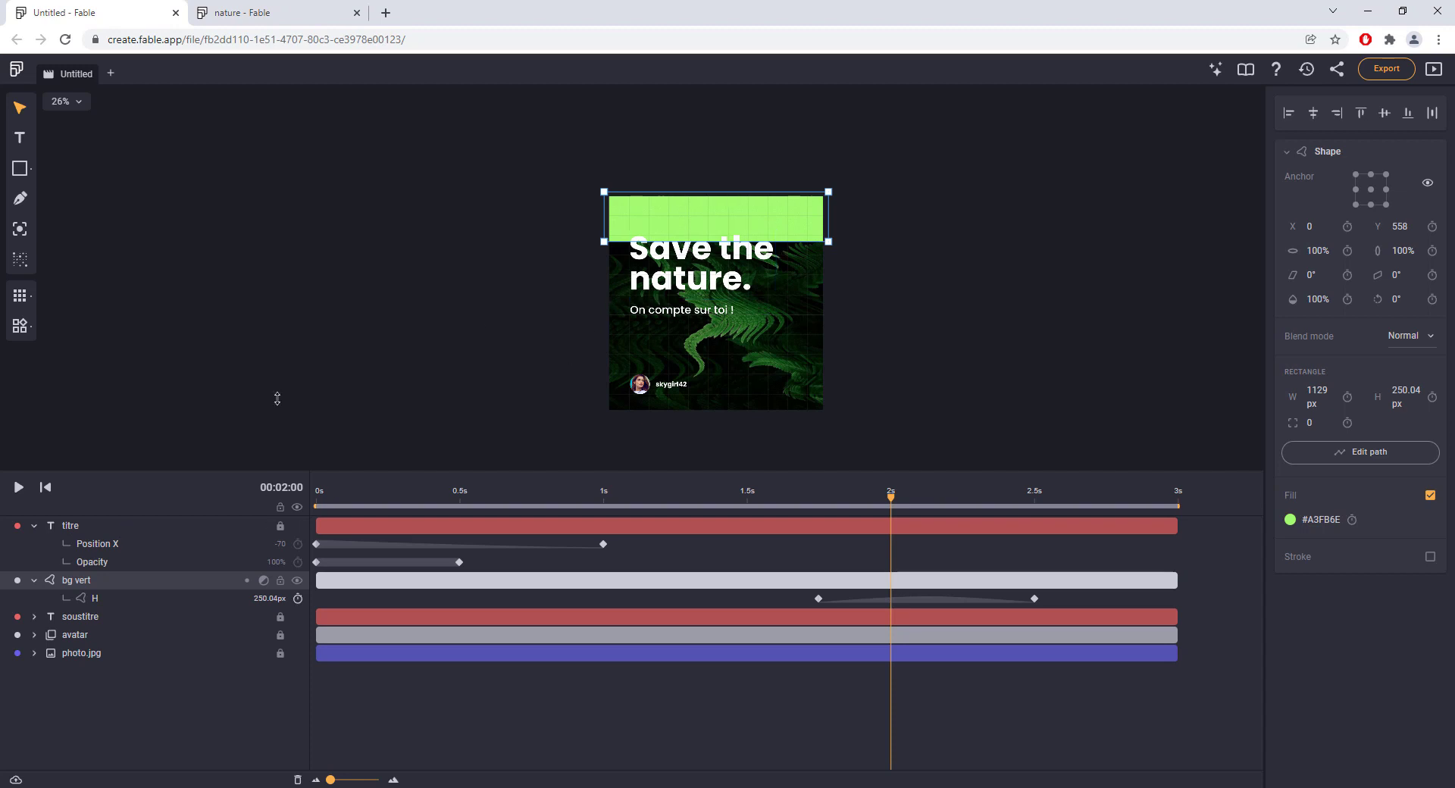
pyautogui.click(717, 255)
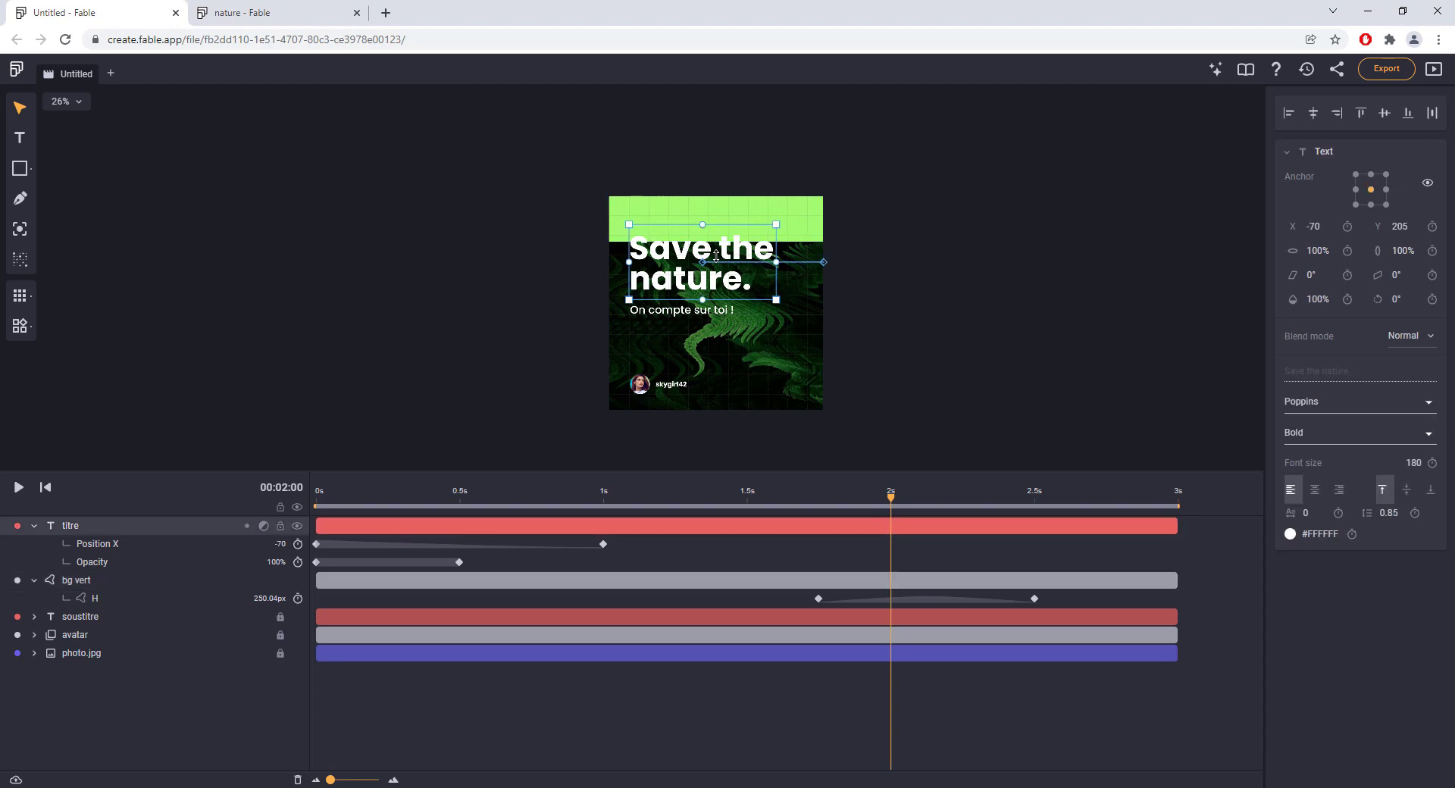
pyautogui.click(1433, 229)
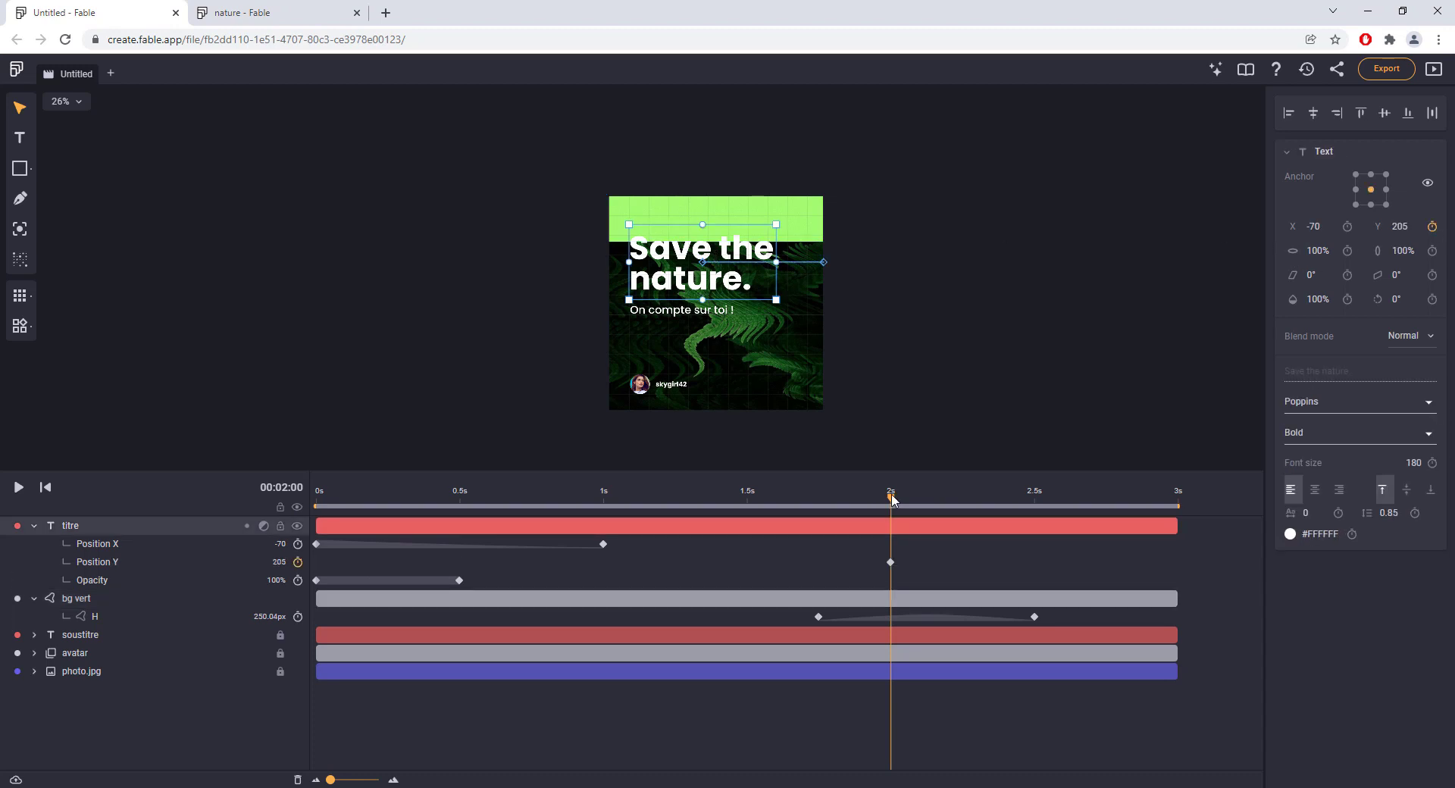
# Add a Position Y keyframe at 00:02:07 and move the title down to about X -65, Y 34
pyautogui.moveTo(893, 500); pyautogui.dragTo(979, 502)
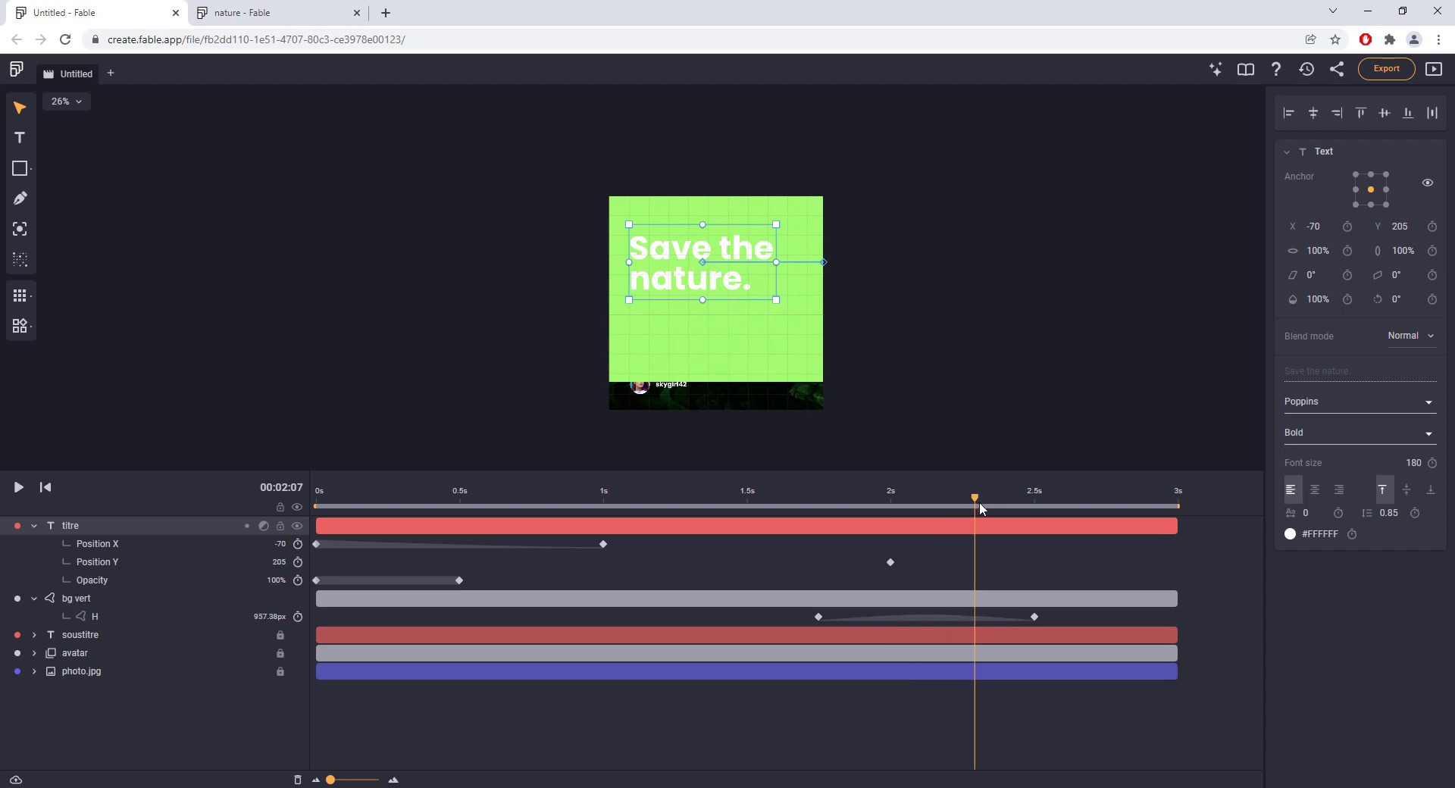
pyautogui.click(1433, 227)
pyautogui.click(975, 562)
pyautogui.moveTo(682, 258); pyautogui.dragTo(683, 292)
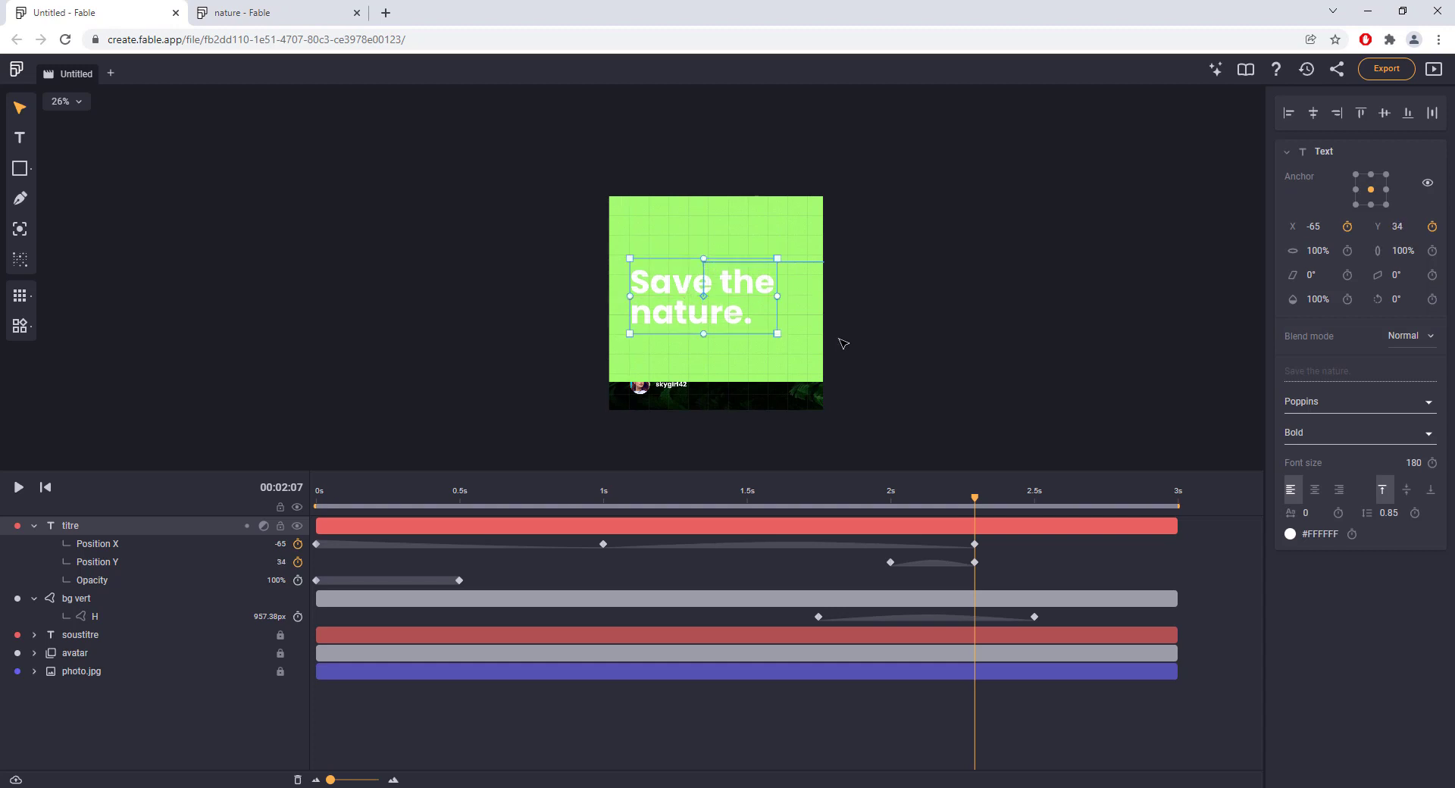
# Play the animation from 0 s to check the title's downward movement
pyautogui.moveTo(975, 502); pyautogui.dragTo(906, 504)
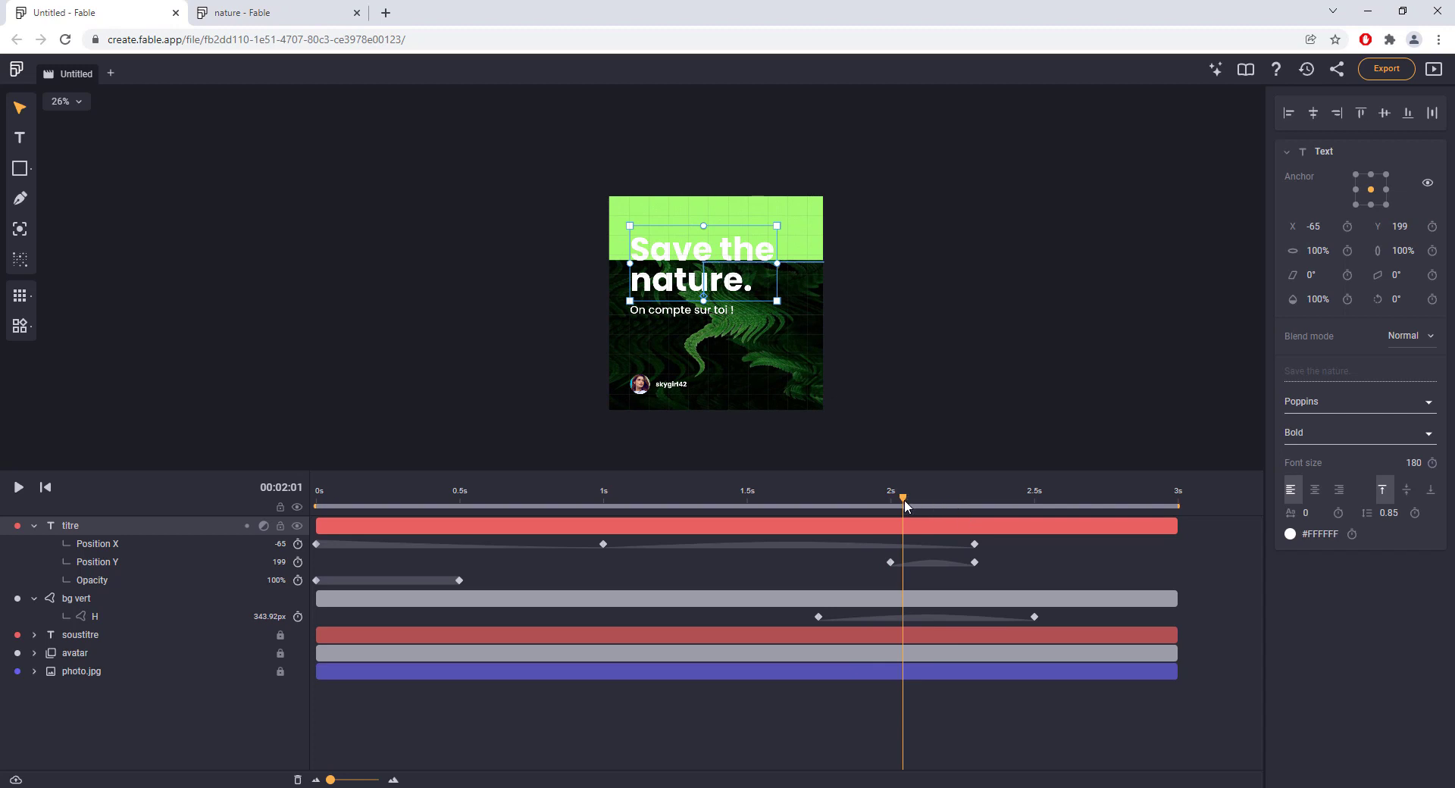
pyautogui.moveTo(900, 503); pyautogui.dragTo(374, 435)
pyautogui.click(572, 308)
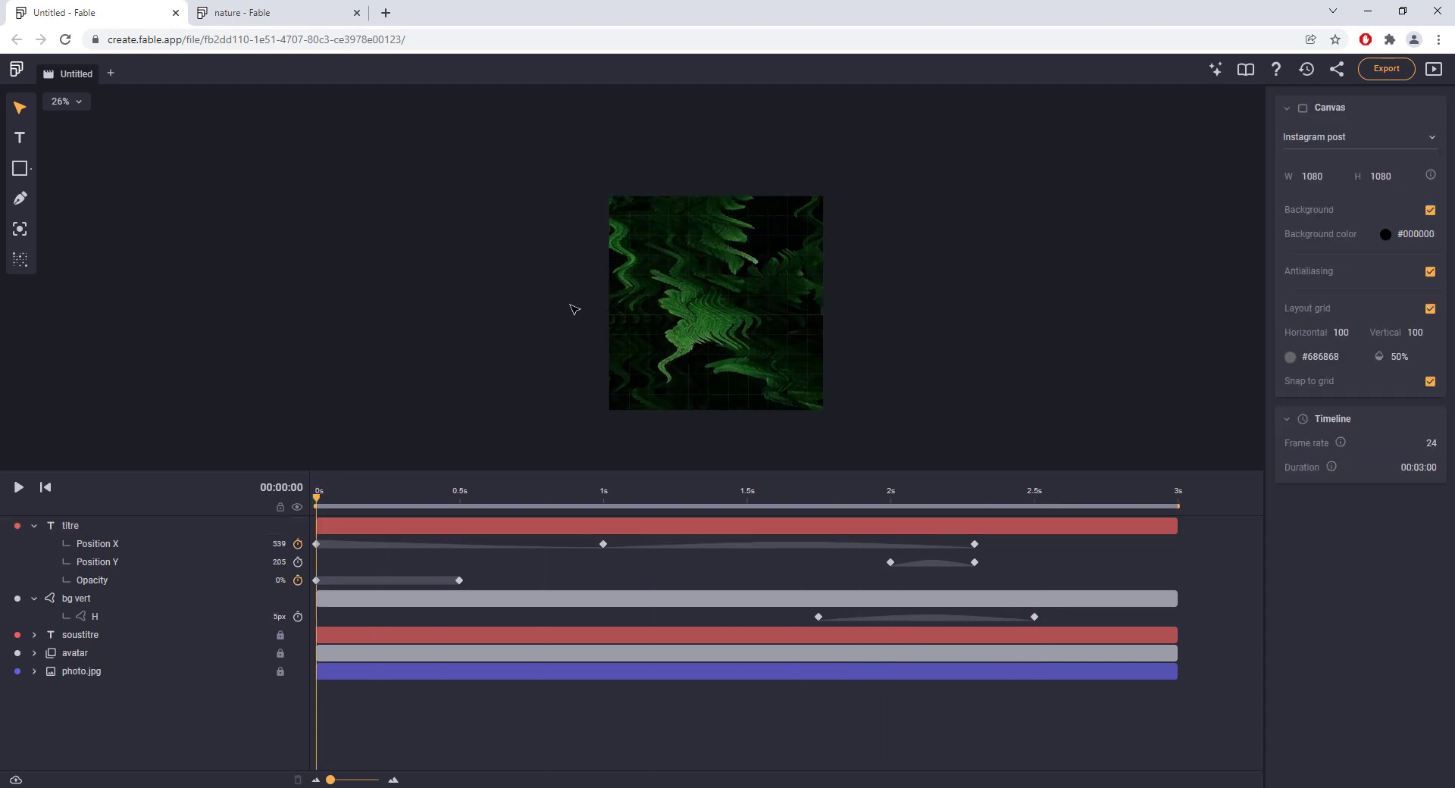
pyautogui.press('space')
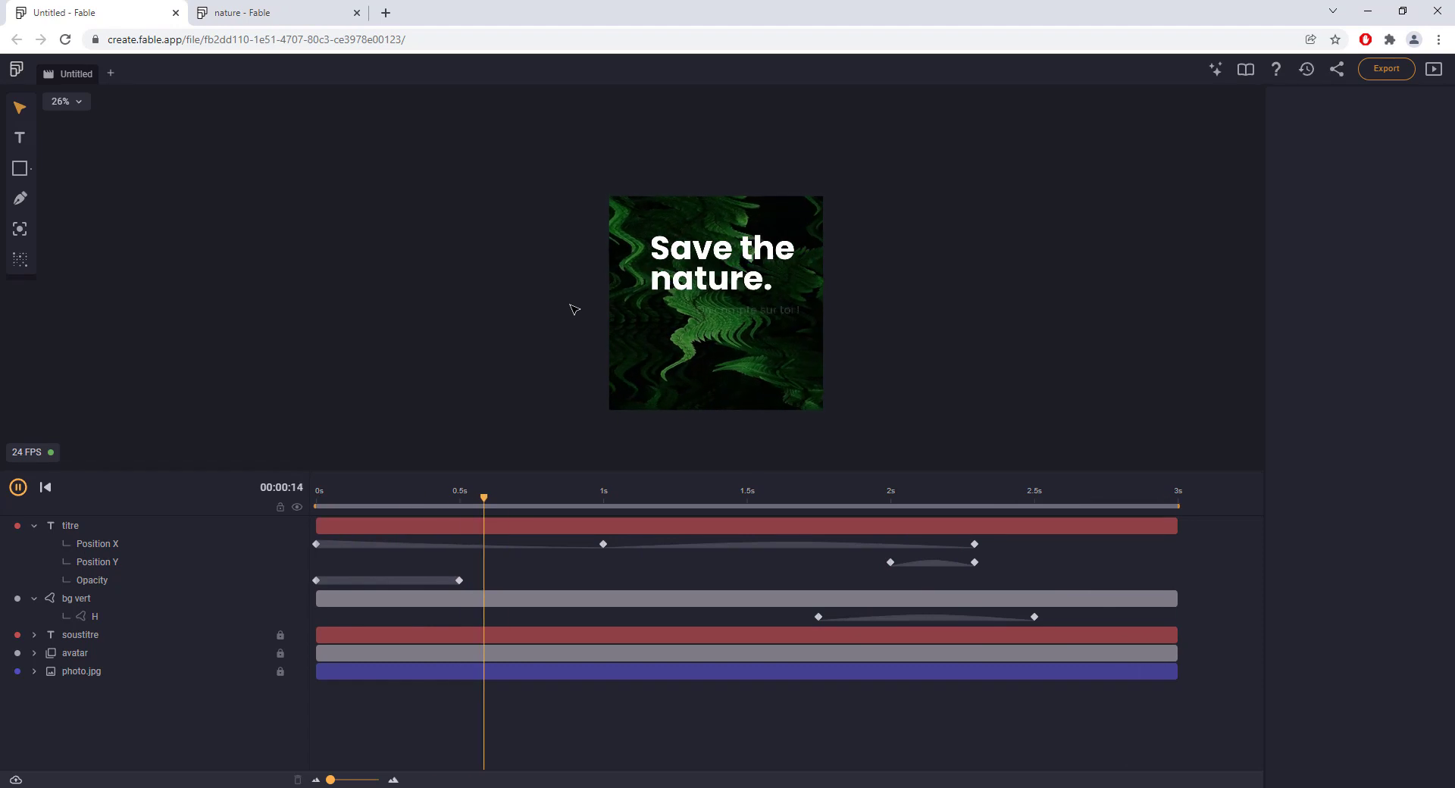
pyautogui.press('space')
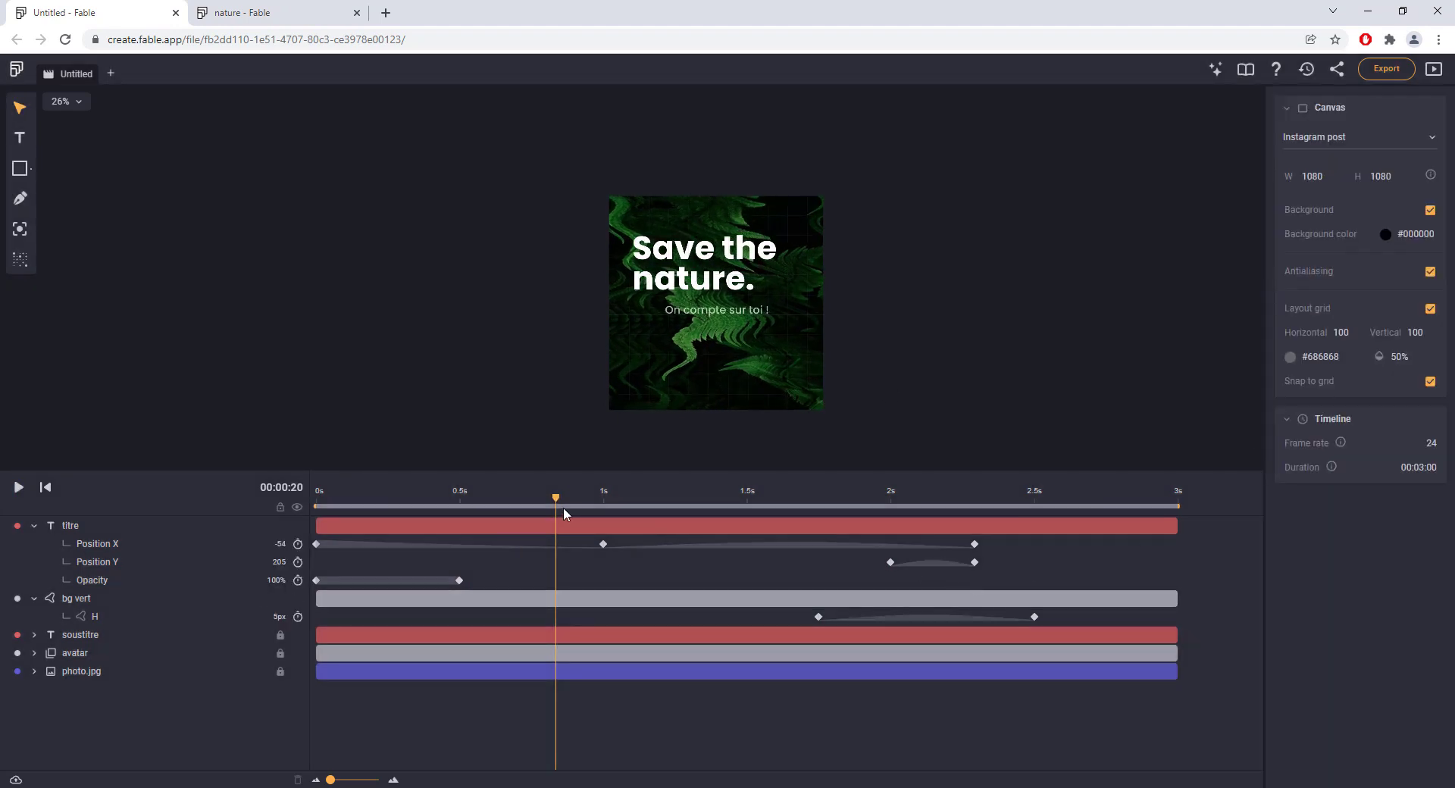
# Shift the title's first Position Y keyframe to one frame before 2 s and check the motion around it
pyautogui.moveTo(557, 503); pyautogui.dragTo(893, 506)
pyautogui.click(975, 562)
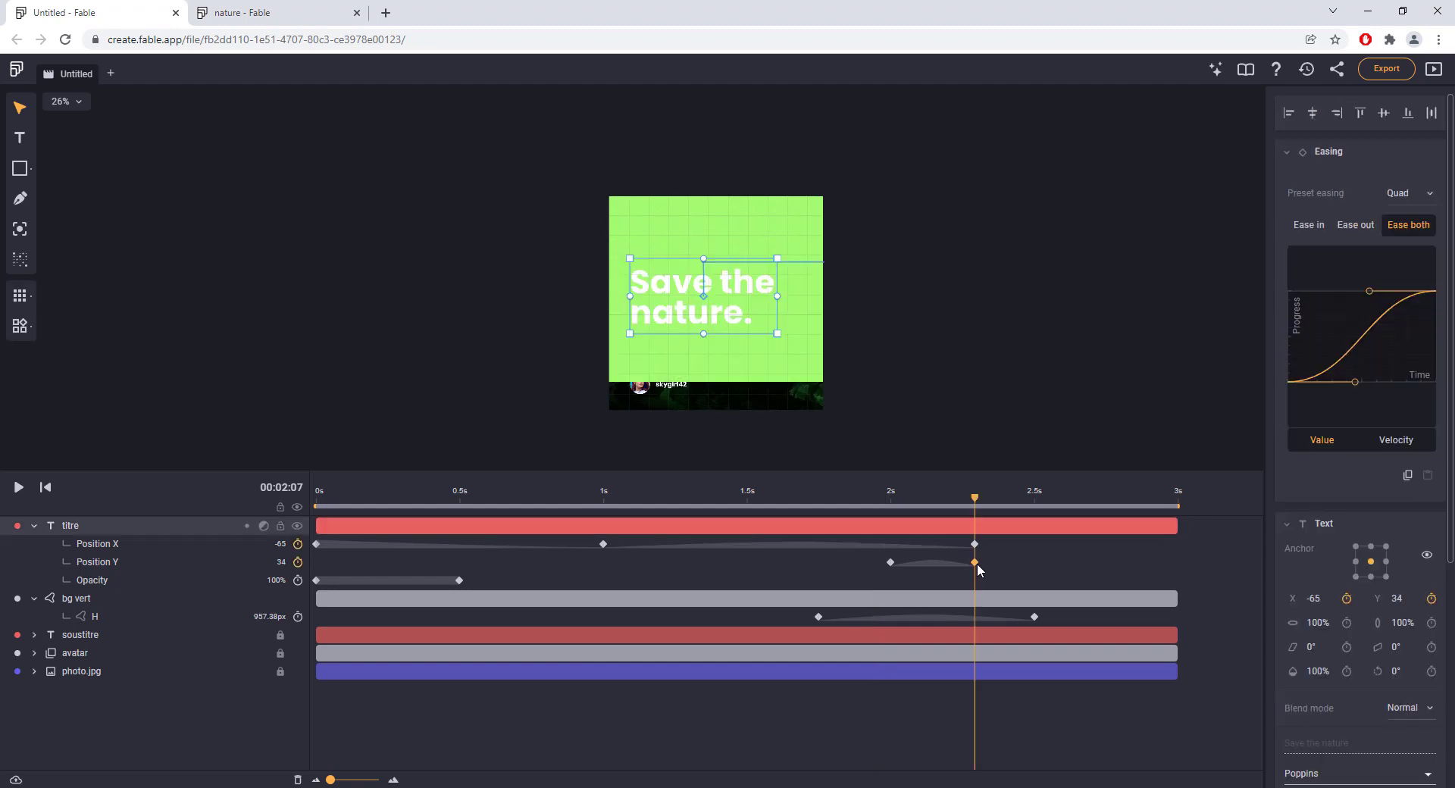
pyautogui.click(891, 563)
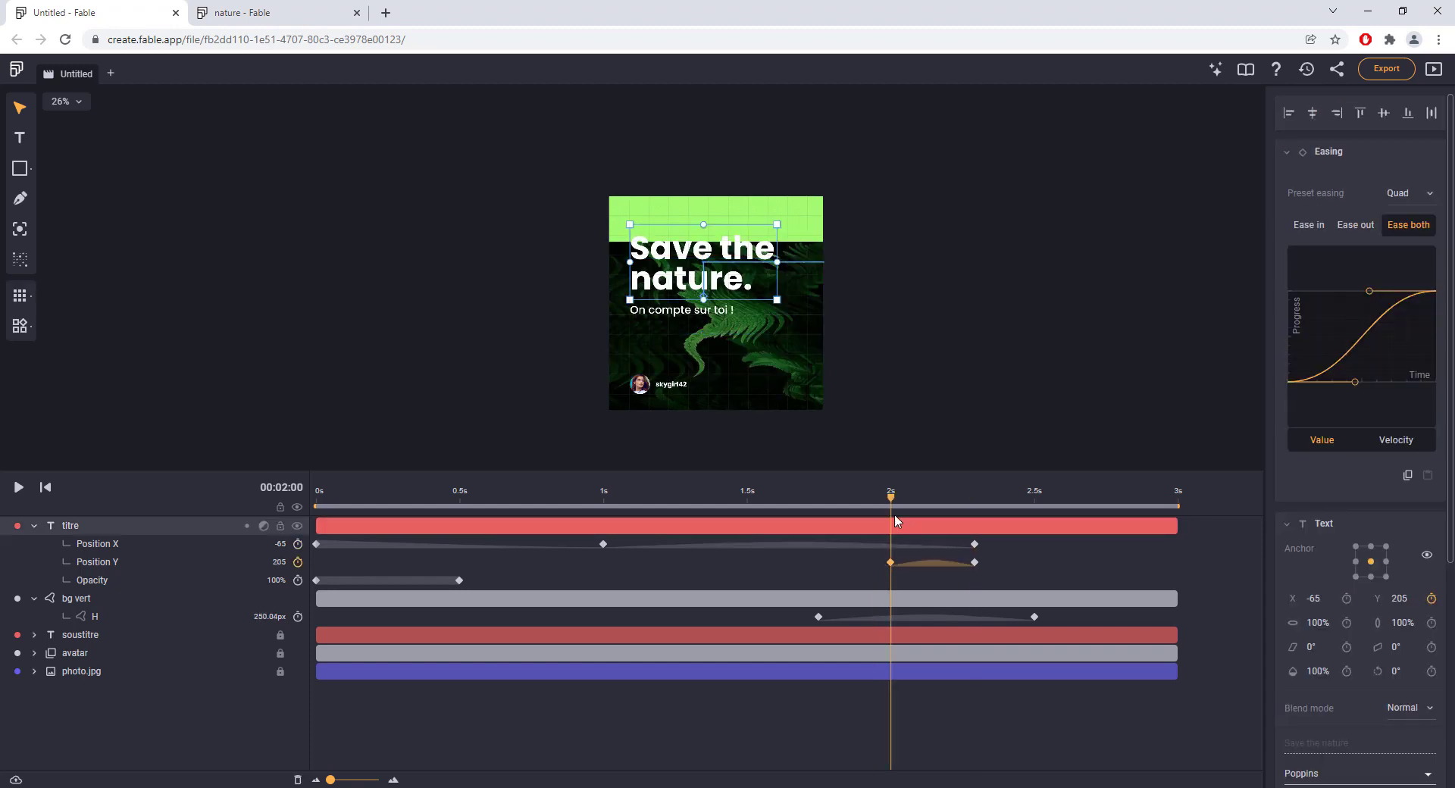
pyautogui.moveTo(890, 563)
pyautogui.mouseDown()
pyautogui.moveTo(849, 558)
pyautogui.moveTo(876, 564)
pyautogui.mouseUp()
pyautogui.moveTo(886, 494); pyautogui.dragTo(911, 520)
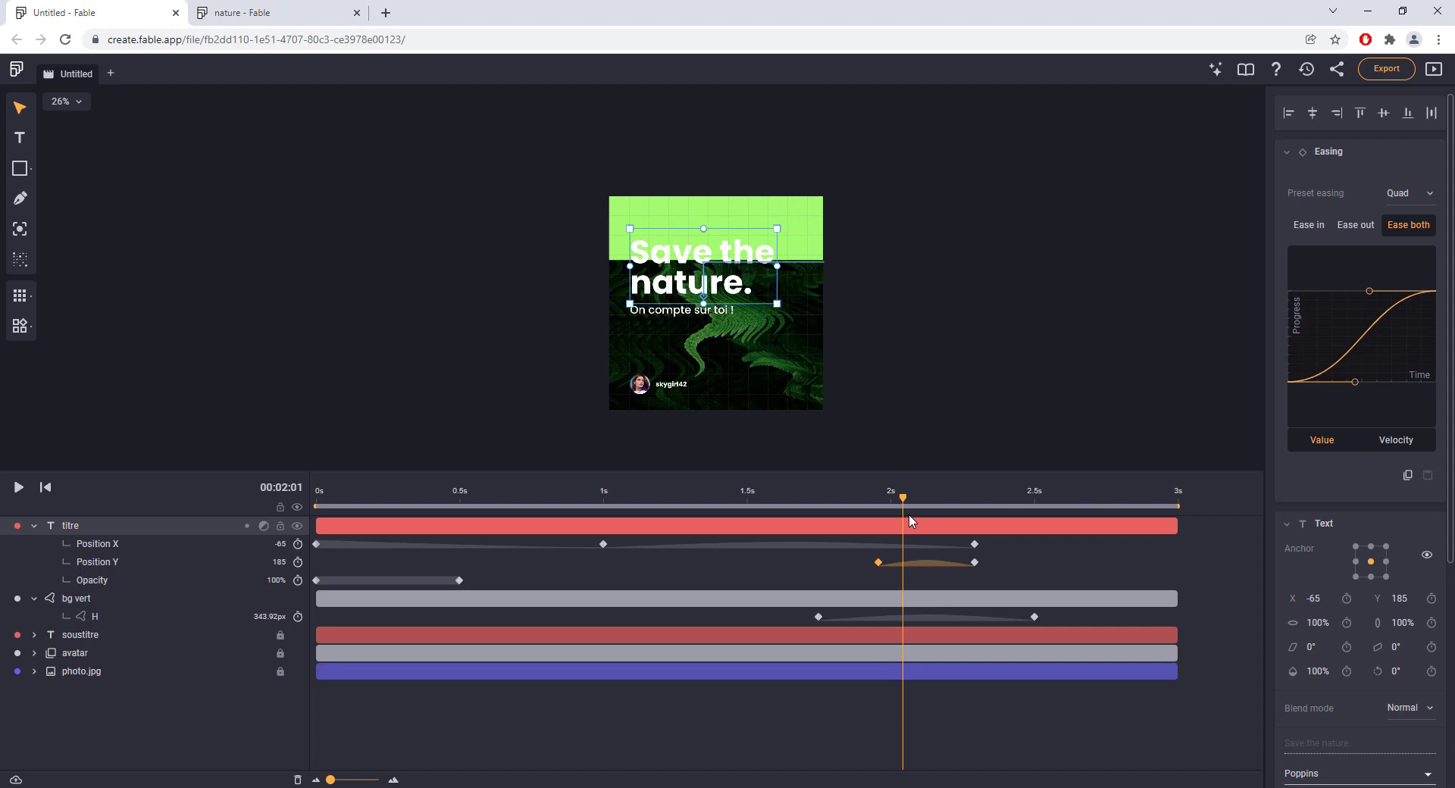
# Shift the title's second Position Y keyframe to 2.5 s and check the motion just before it
pyautogui.click(976, 562)
pyautogui.moveTo(1028, 567)
pyautogui.mouseDown()
pyautogui.moveTo(1014, 570)
pyautogui.moveTo(1042, 565)
pyautogui.mouseUp()
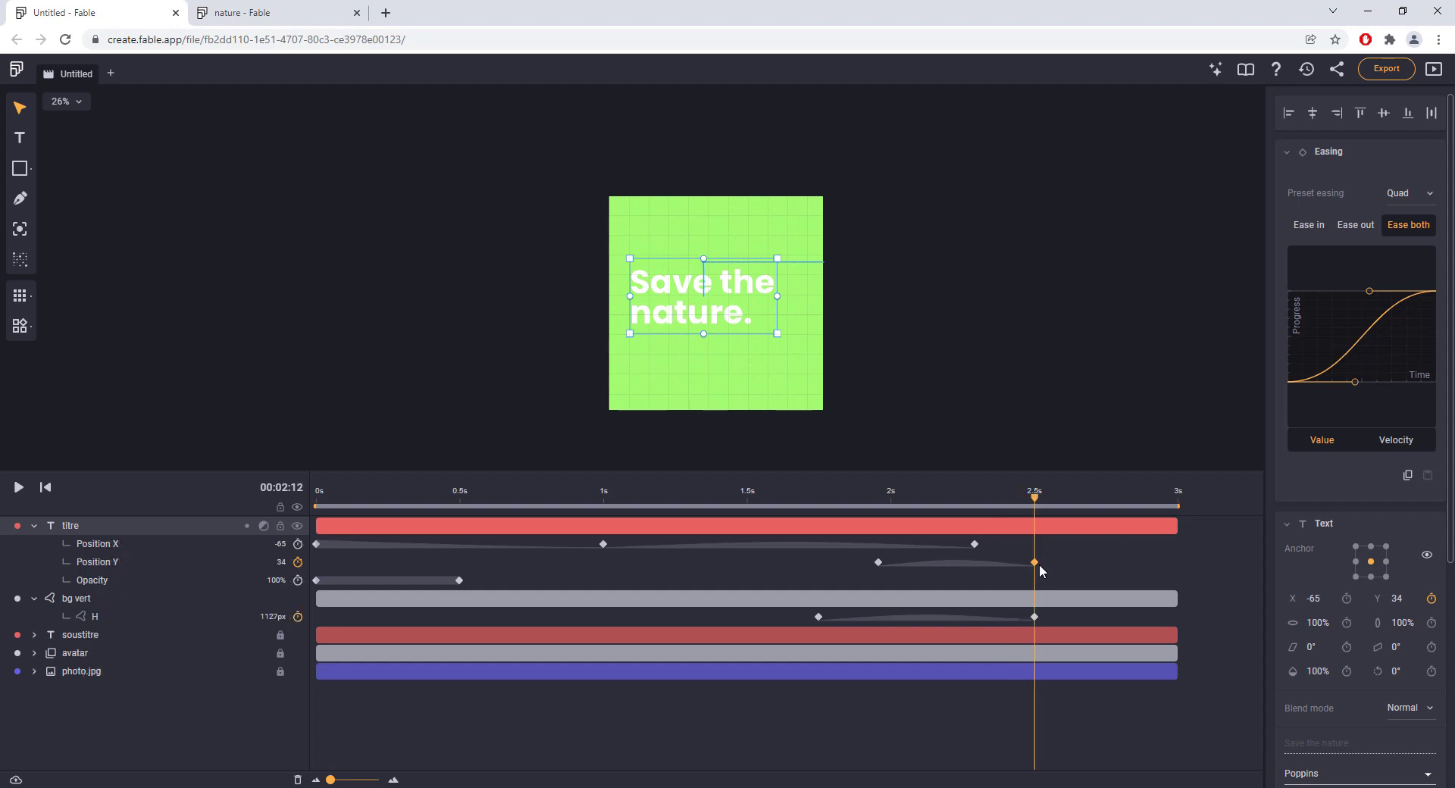
pyautogui.moveTo(1036, 500)
pyautogui.mouseDown()
pyautogui.moveTo(793, 494)
pyautogui.moveTo(908, 489)
pyautogui.moveTo(1020, 508)
pyautogui.moveTo(802, 502)
pyautogui.moveTo(1038, 507)
pyautogui.moveTo(966, 516)
pyautogui.moveTo(875, 497)
pyautogui.moveTo(1039, 524)
pyautogui.mouseUp()
pyautogui.moveTo(1035, 497); pyautogui.dragTo(1000, 500)
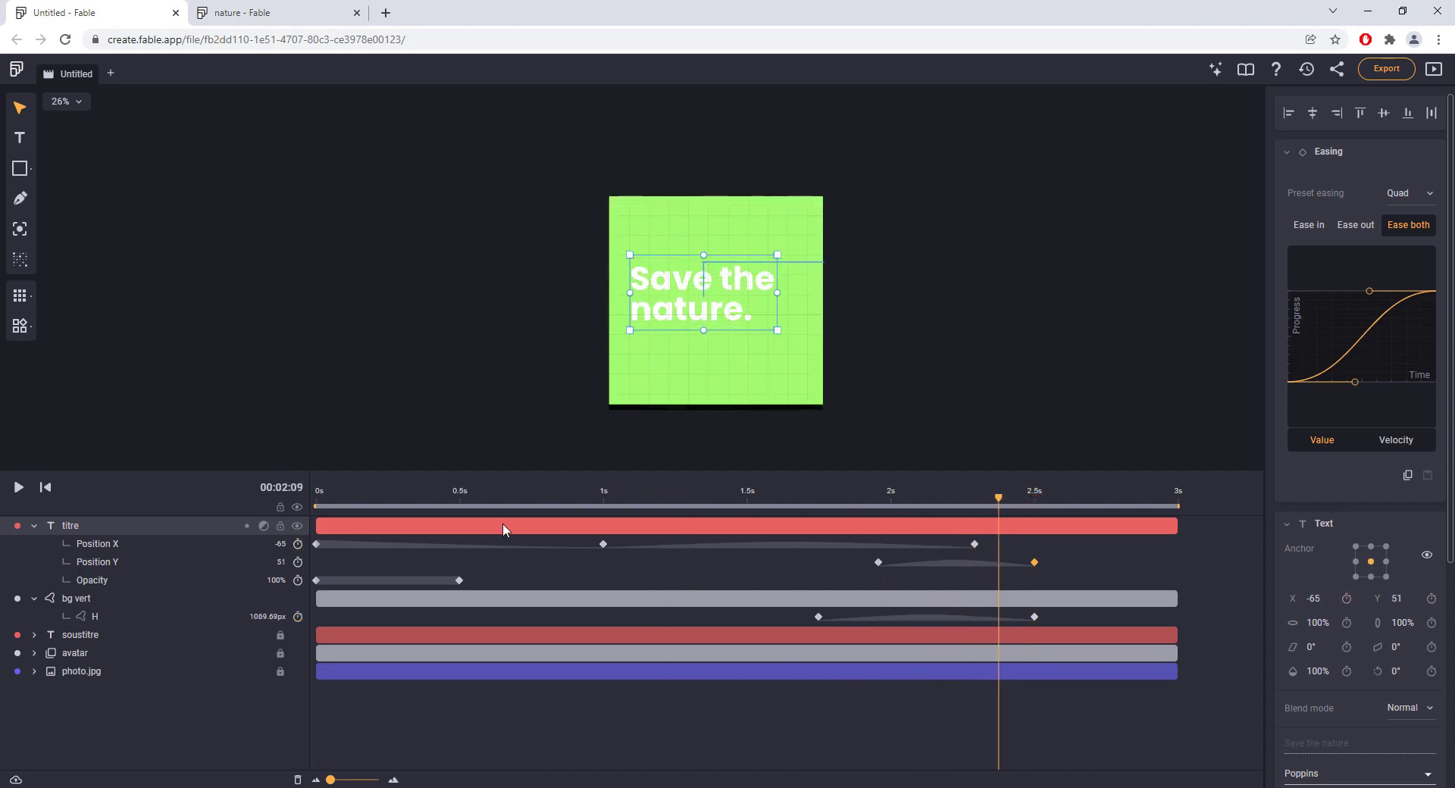
# Add Text color keyframes to the titre layer at 00:01:23 and 00:02:05
pyautogui.click(85, 523)
pyautogui.moveTo(902, 496); pyautogui.dragTo(889, 494)
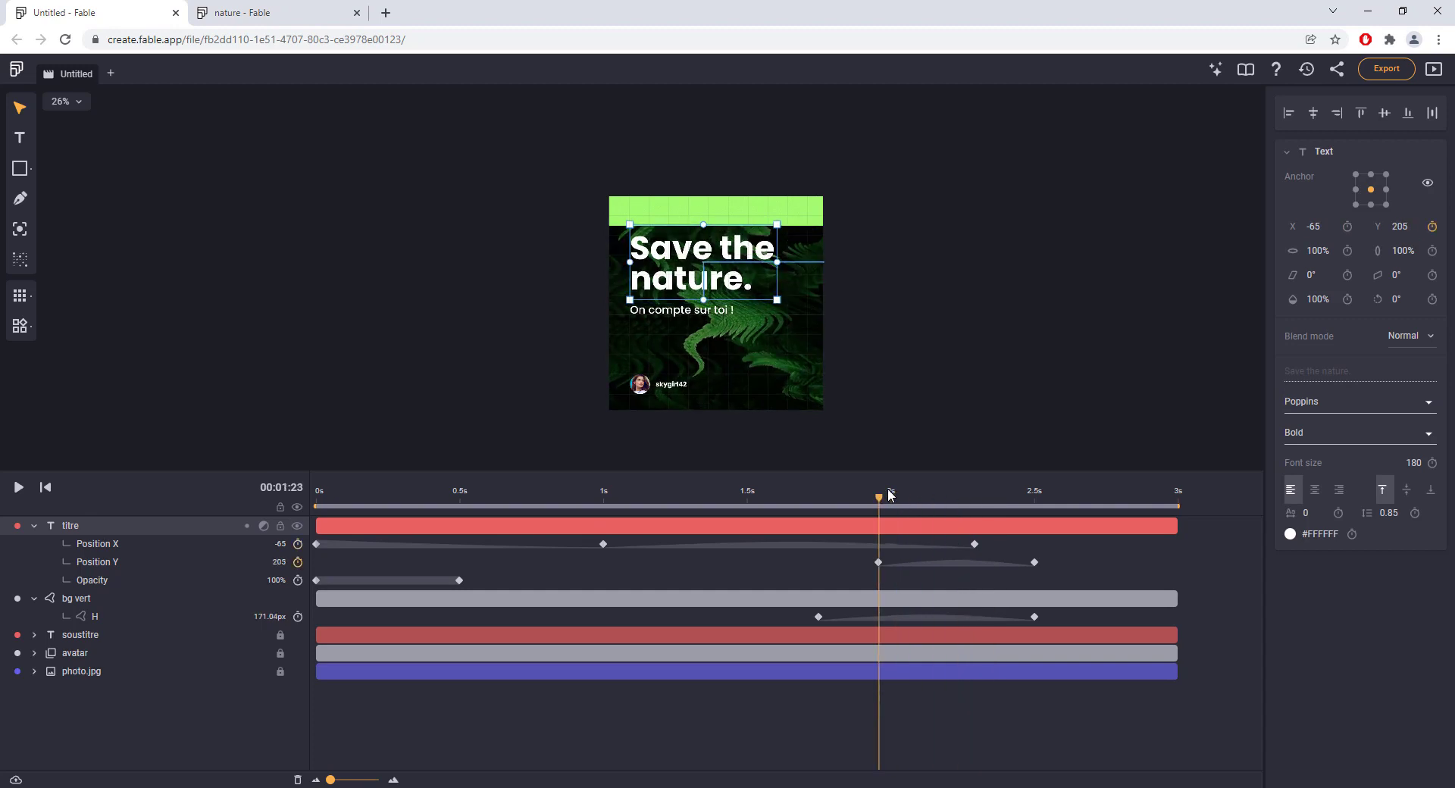
pyautogui.click(1353, 535)
pyautogui.moveTo(880, 502); pyautogui.dragTo(939, 504)
pyautogui.moveTo(961, 517)
pyautogui.mouseDown()
pyautogui.moveTo(932, 506)
pyautogui.moveTo(952, 507)
pyautogui.mouseUp()
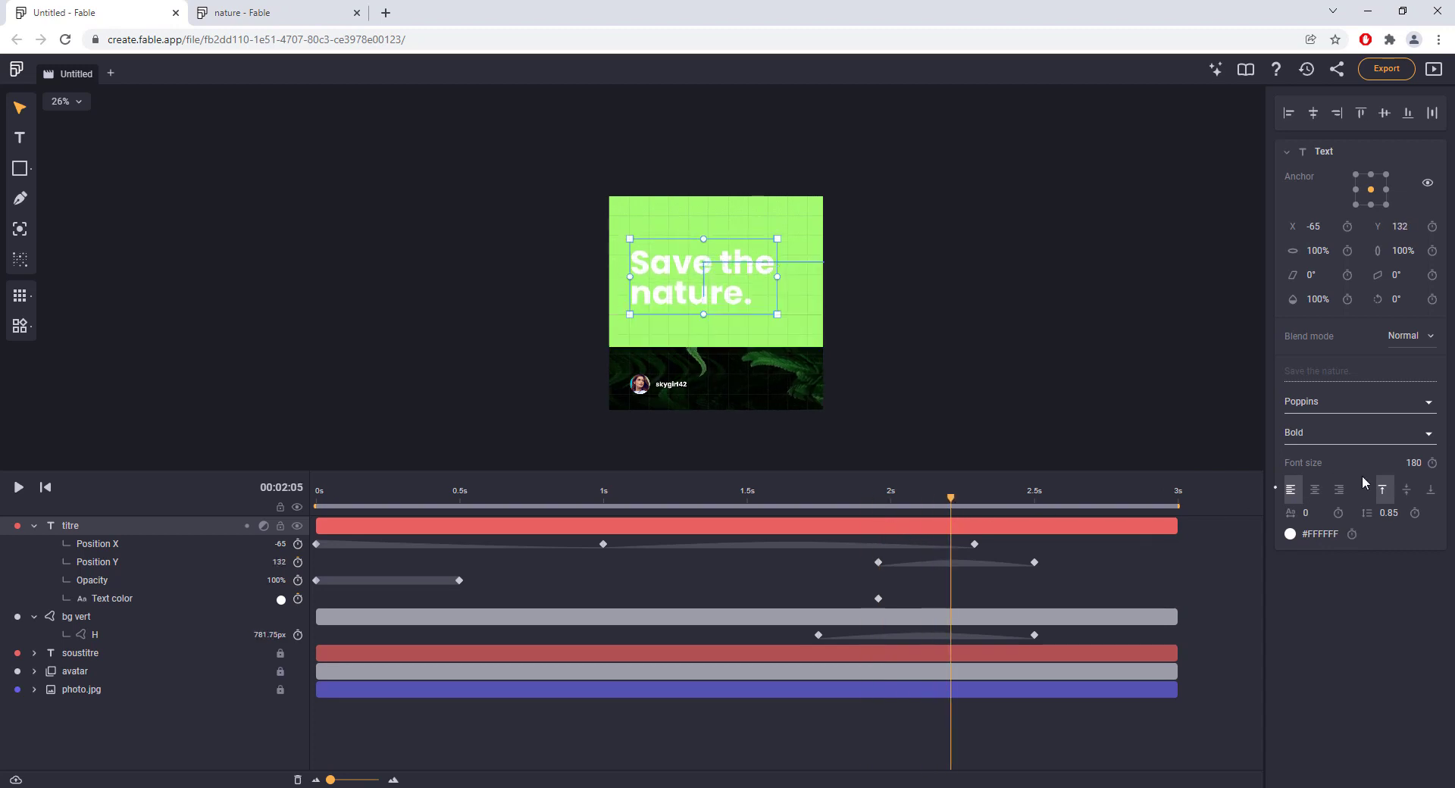
pyautogui.click(1352, 535)
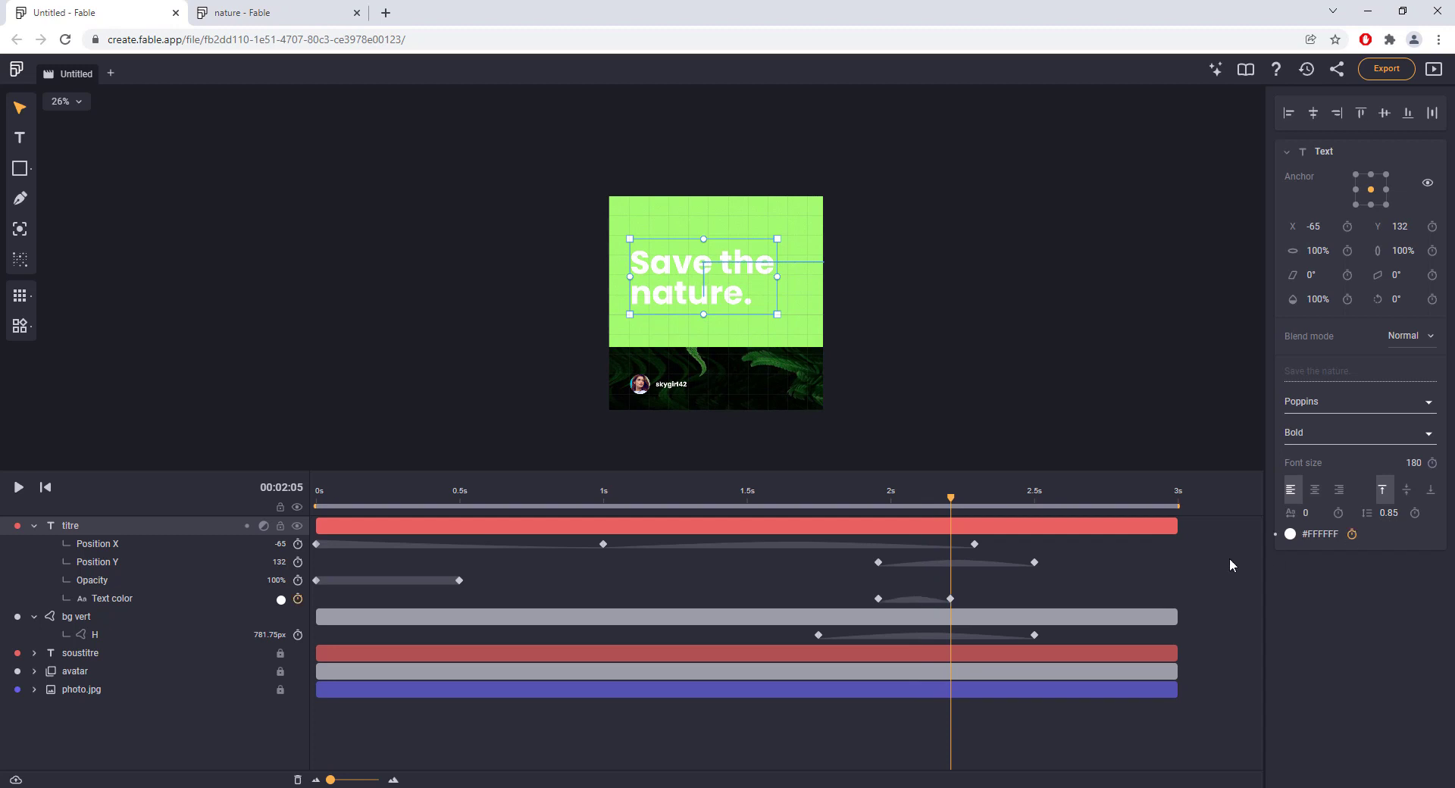
# Set the title's text color to black (#000000) at the 00:02:05 keyframe, then deselect the layer
pyautogui.click(922, 604)
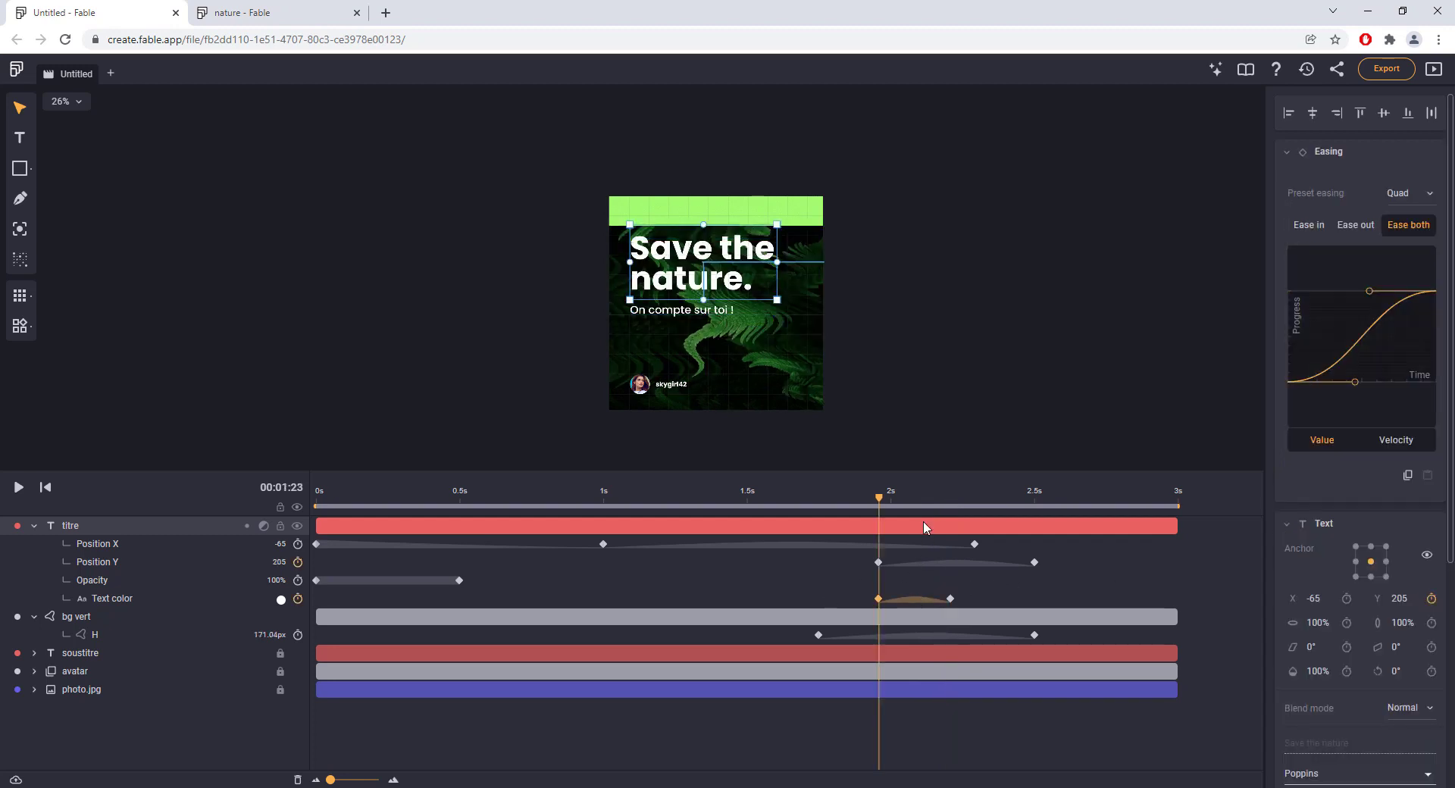
pyautogui.moveTo(879, 498); pyautogui.dragTo(951, 504)
pyautogui.click(951, 600)
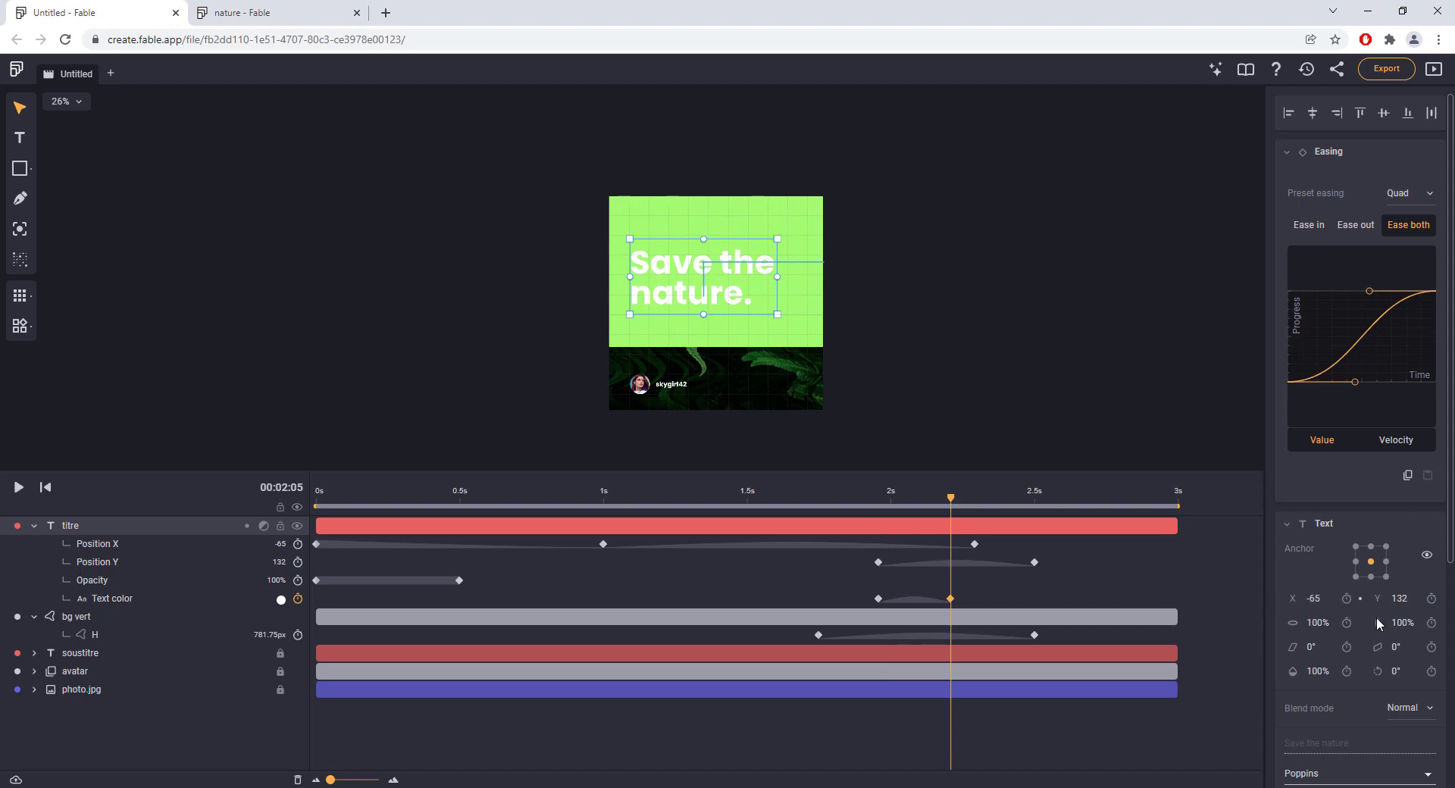
pyautogui.scroll(-3, 1376, 617)
pyautogui.click(1290, 679)
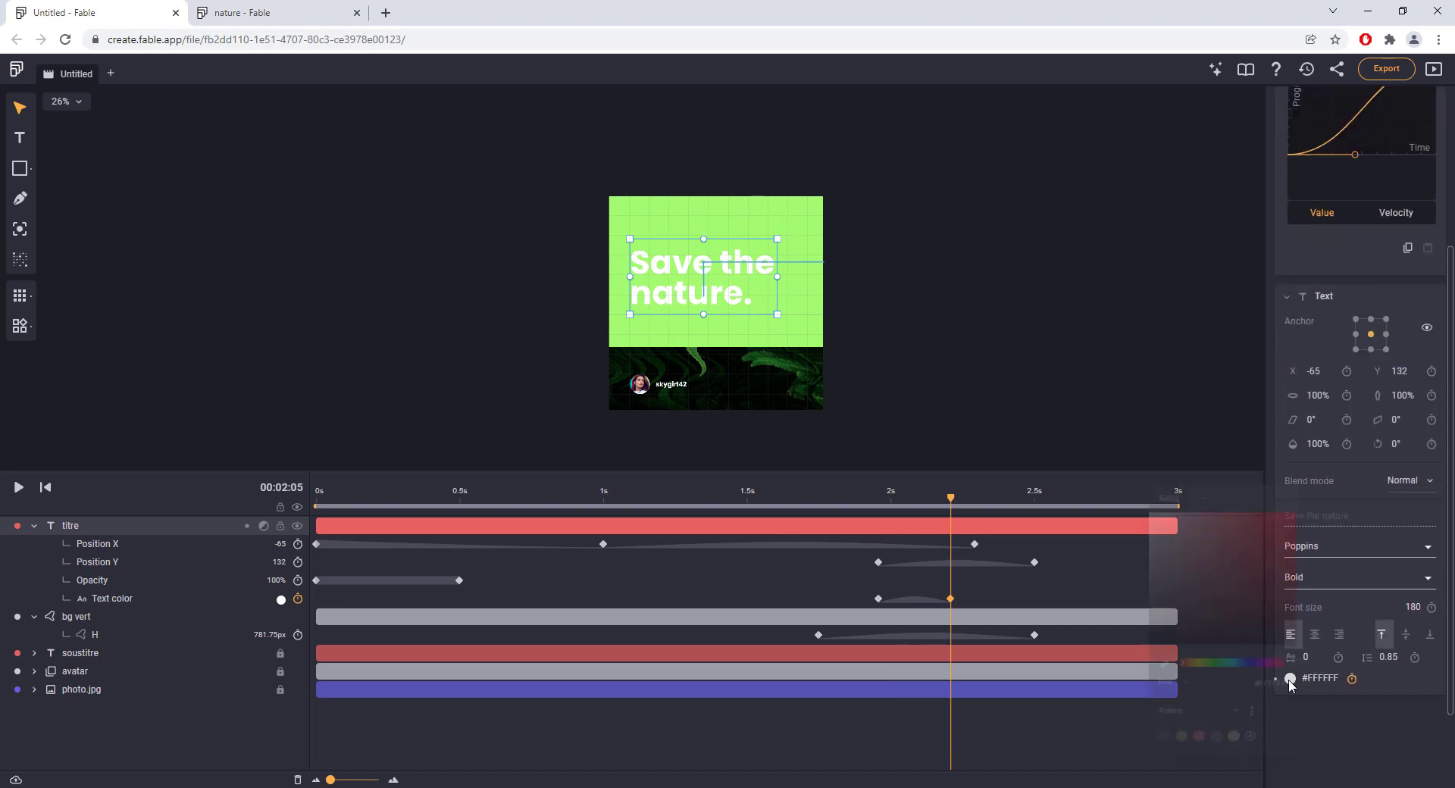
pyautogui.moveTo(1153, 638); pyautogui.dragTo(1113, 652)
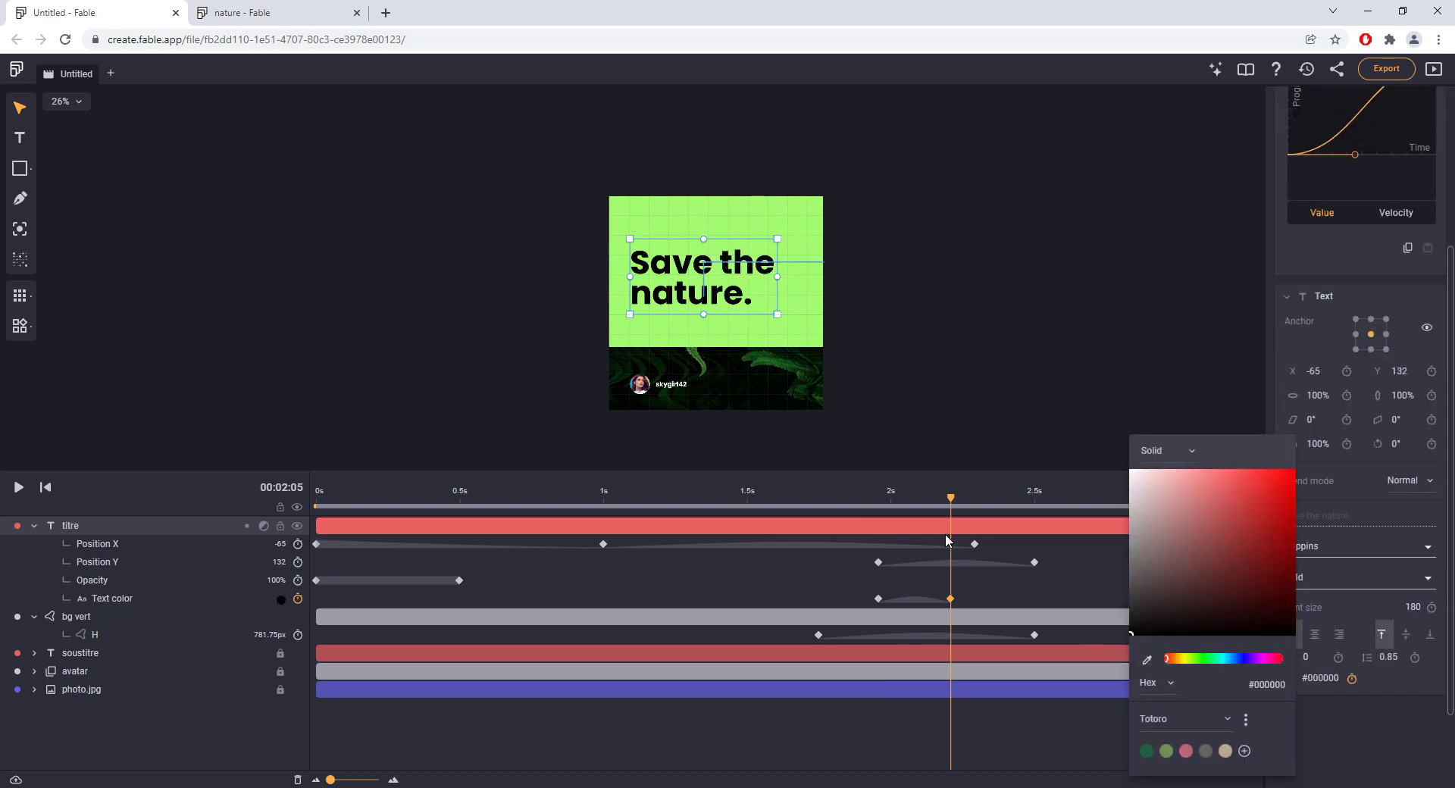
pyautogui.press('Escape')
pyautogui.press('Escape')
# Scrub and play the animation from 0 s to check the title's change from white to black
pyautogui.moveTo(951, 498); pyautogui.dragTo(314, 474)
pyautogui.press('space')
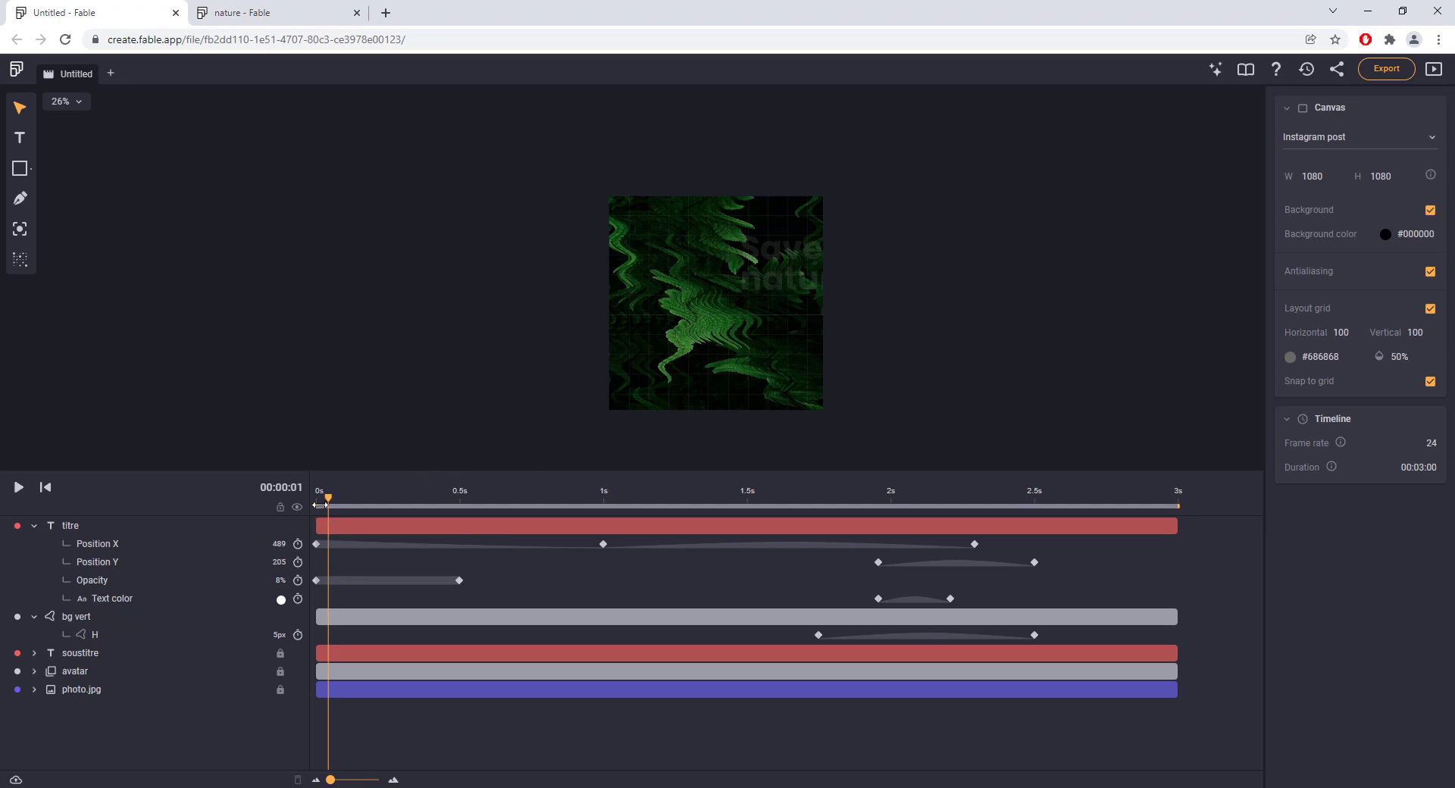
pyautogui.moveTo(330, 502); pyautogui.dragTo(783, 521)
pyautogui.press('space')
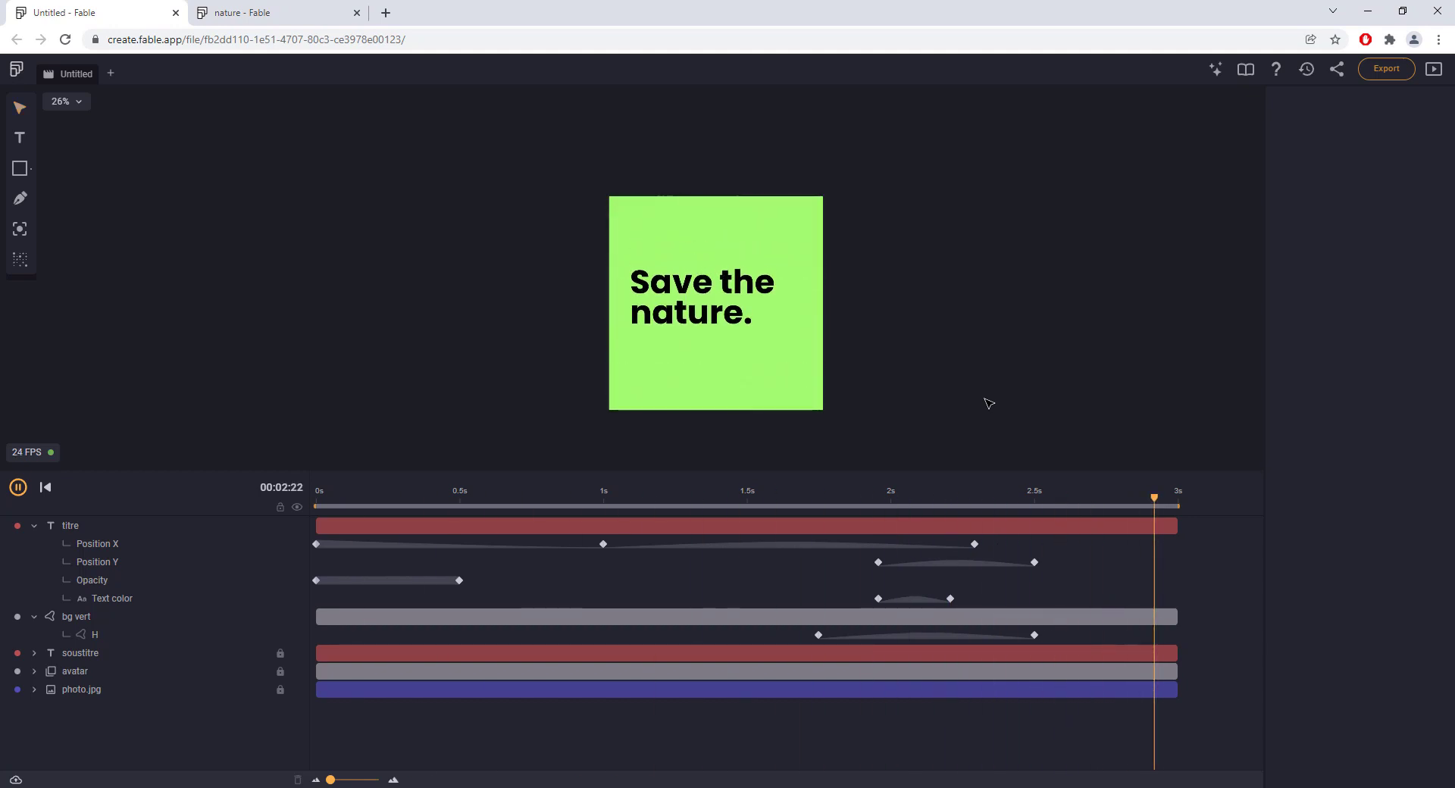
pyautogui.press('space')
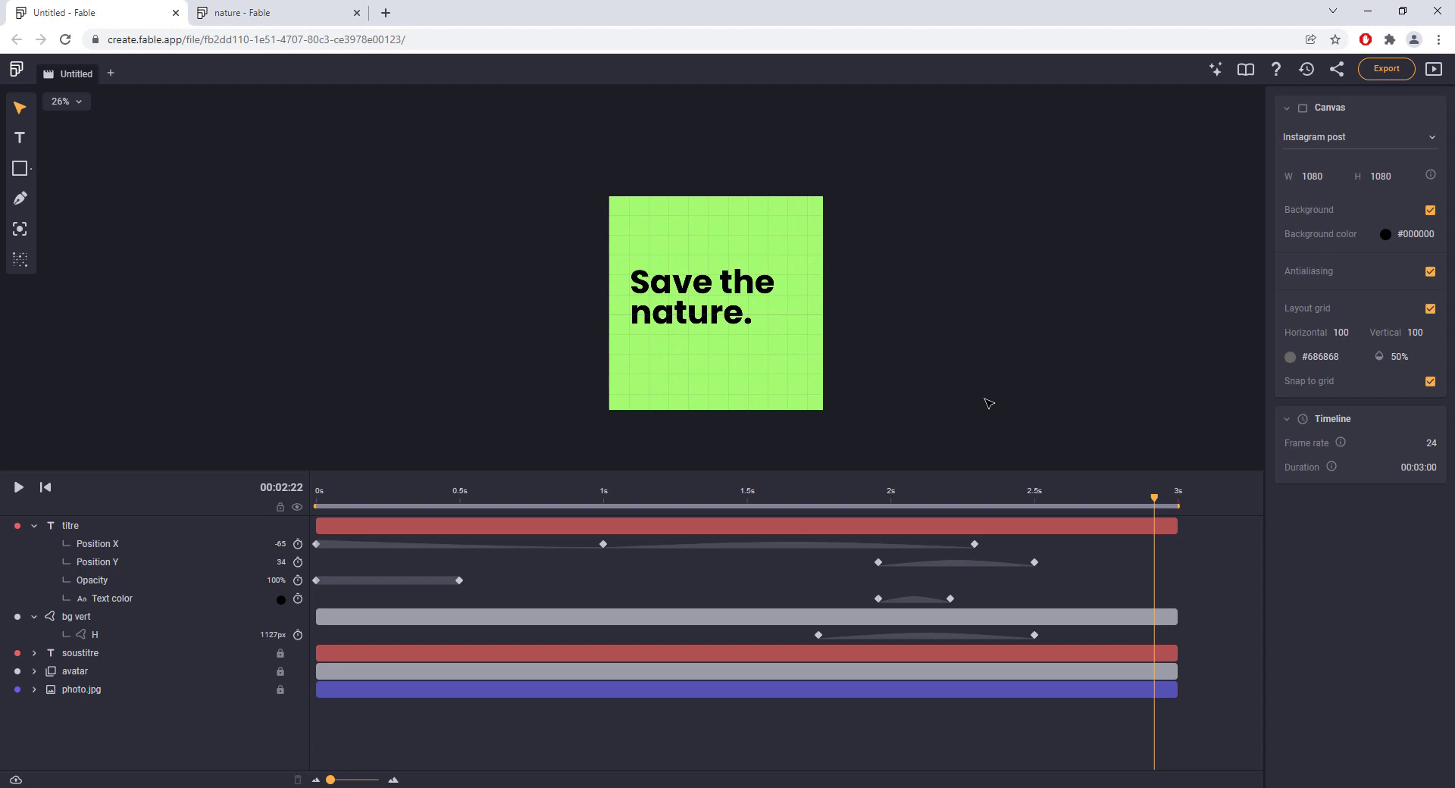
# Enlarge the canvas preview, turn off the layout grid, and play the animation without it
pyautogui.moveTo(813, 479); pyautogui.dragTo(814, 570)
pyautogui.scroll(1, 746, 409)
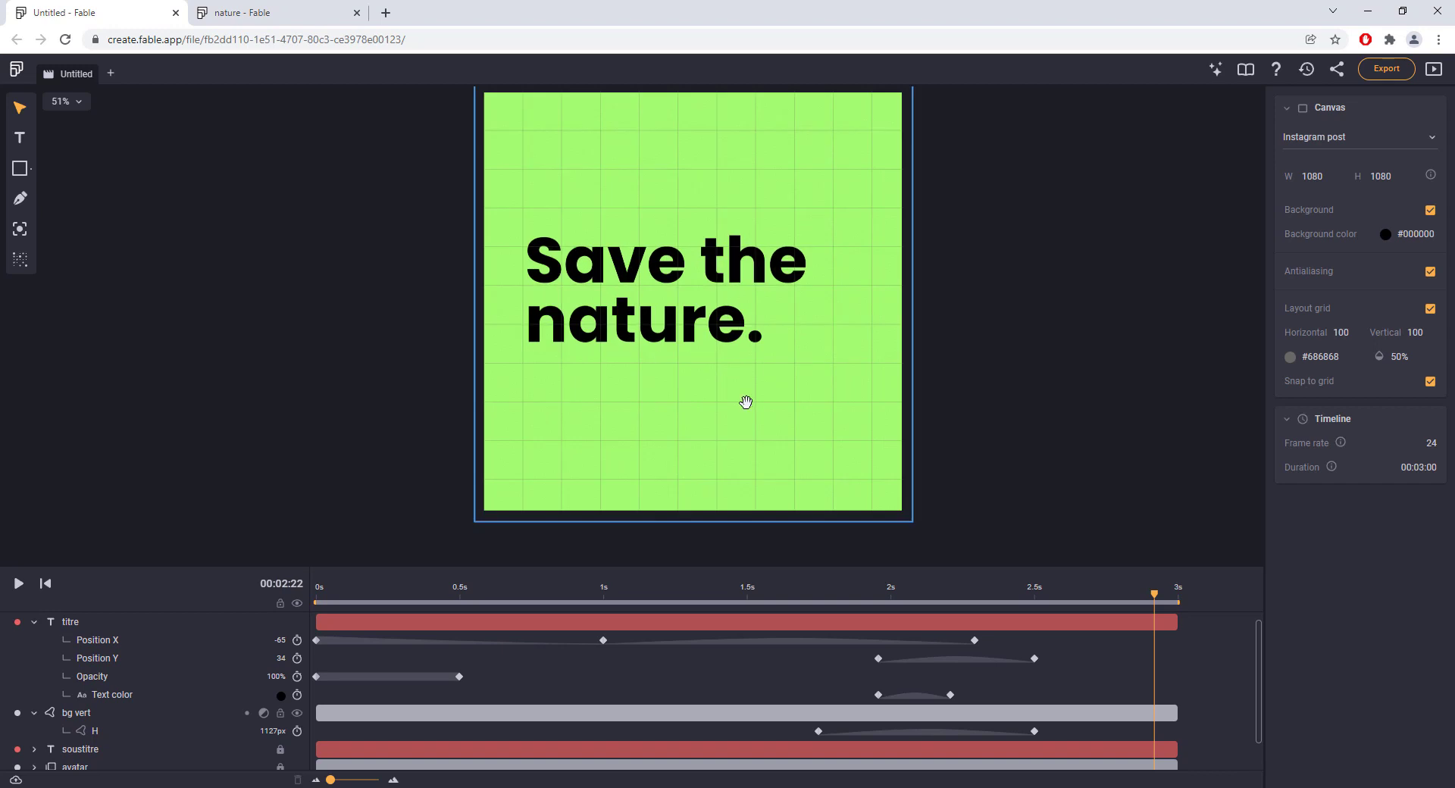
pyautogui.moveTo(743, 445); pyautogui.dragTo(735, 418)
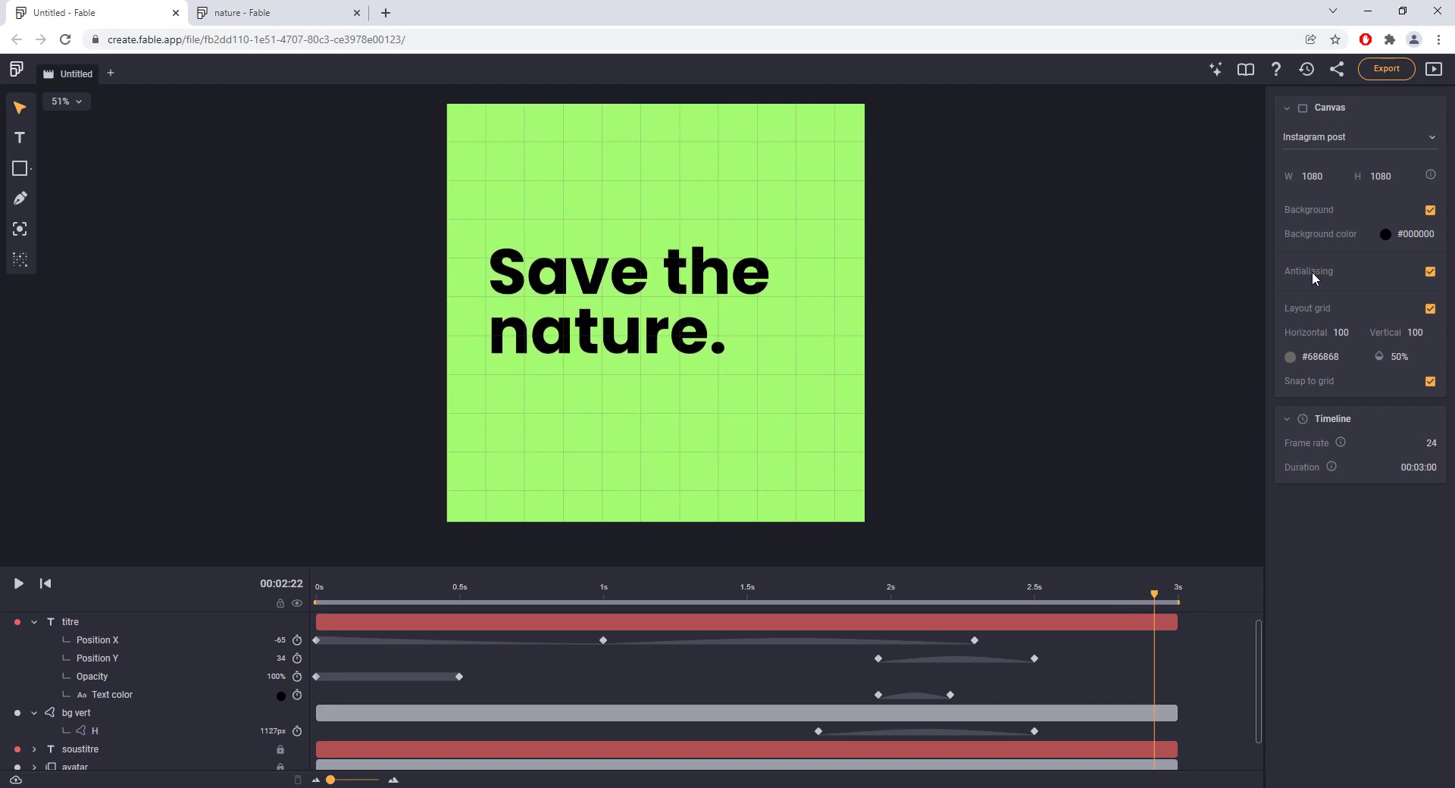
pyautogui.click(1431, 310)
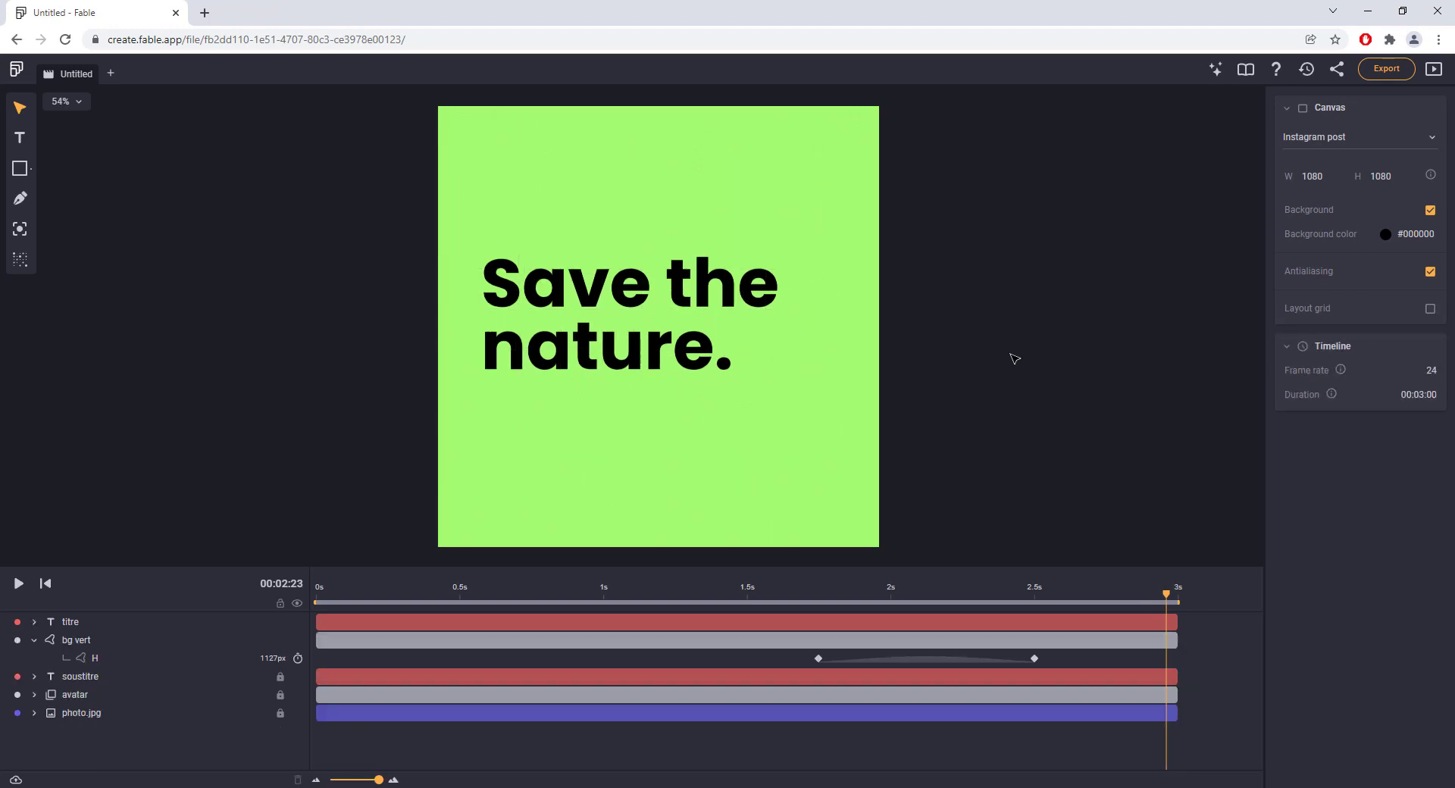
pyautogui.press('space')
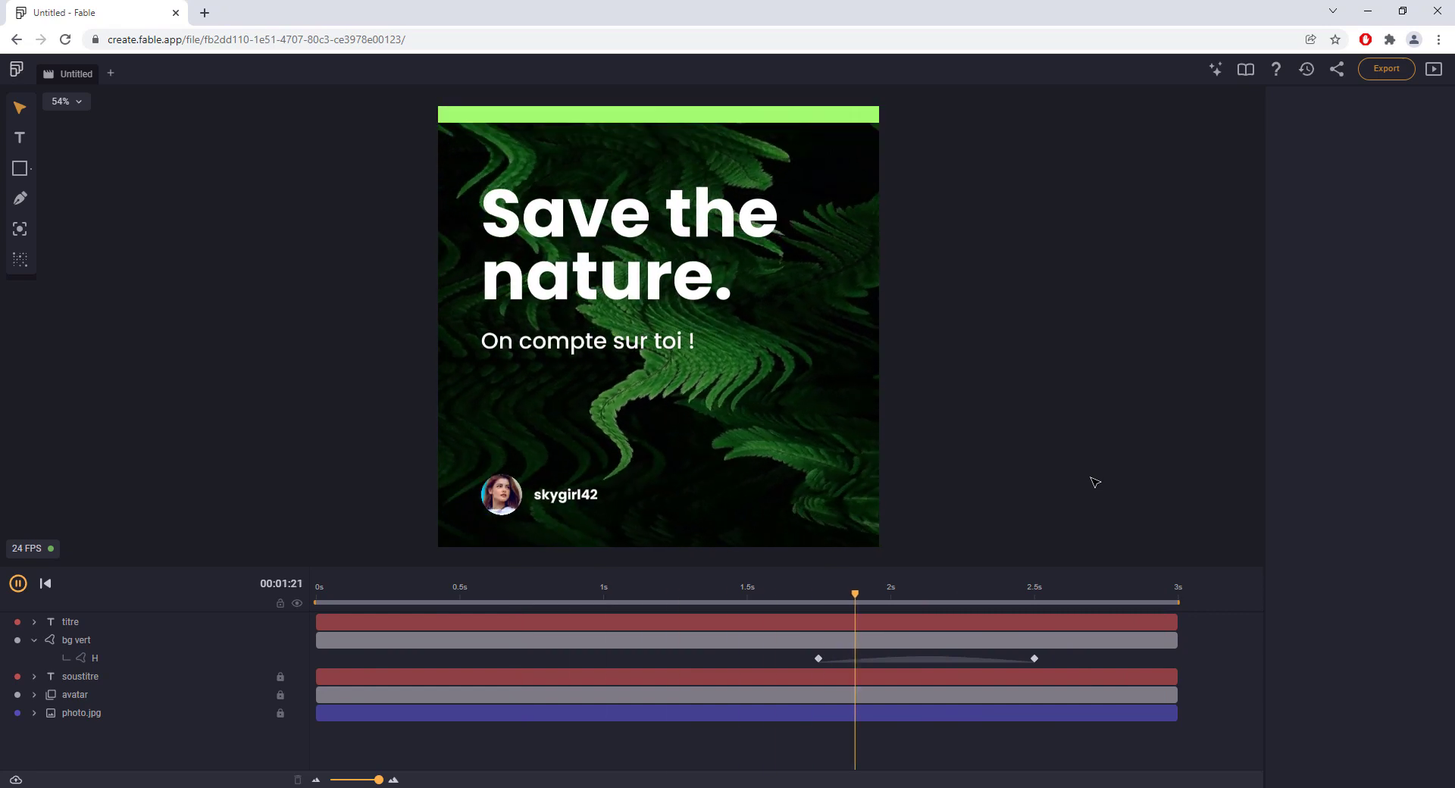
pyautogui.press('space')
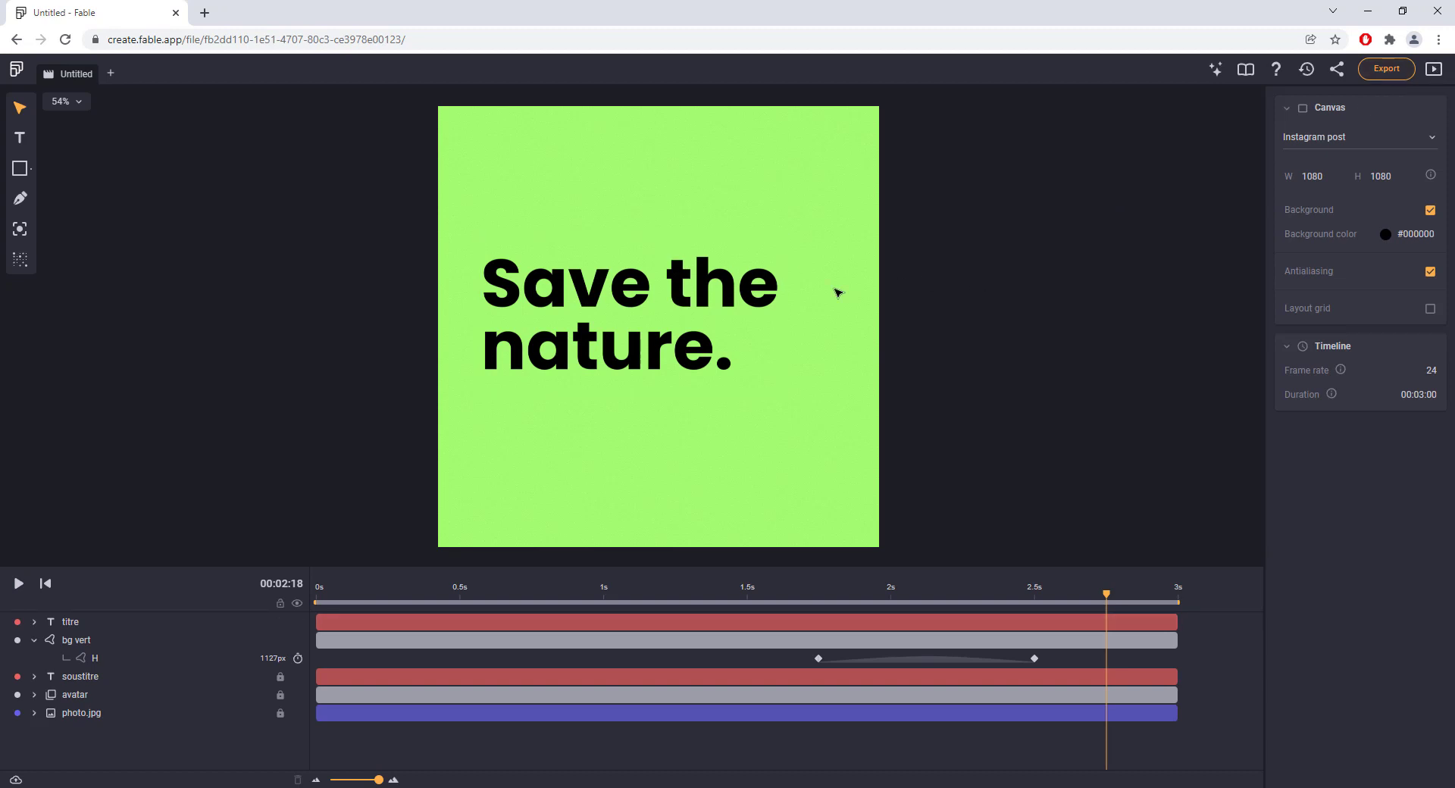
# Start a new project export with the Instagram preset, keeping the selected work area as the export window
pyautogui.click(1388, 69)
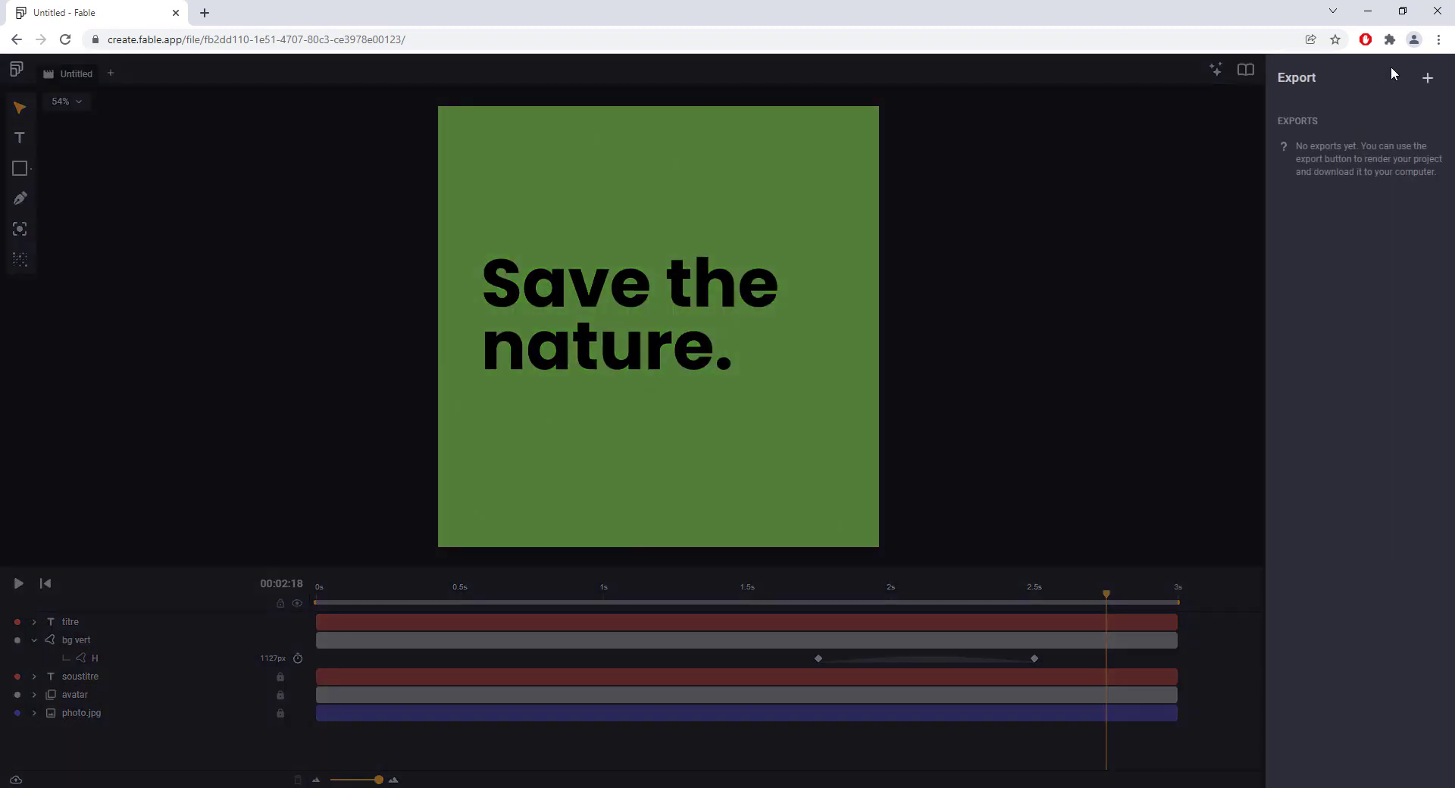
pyautogui.click(1427, 81)
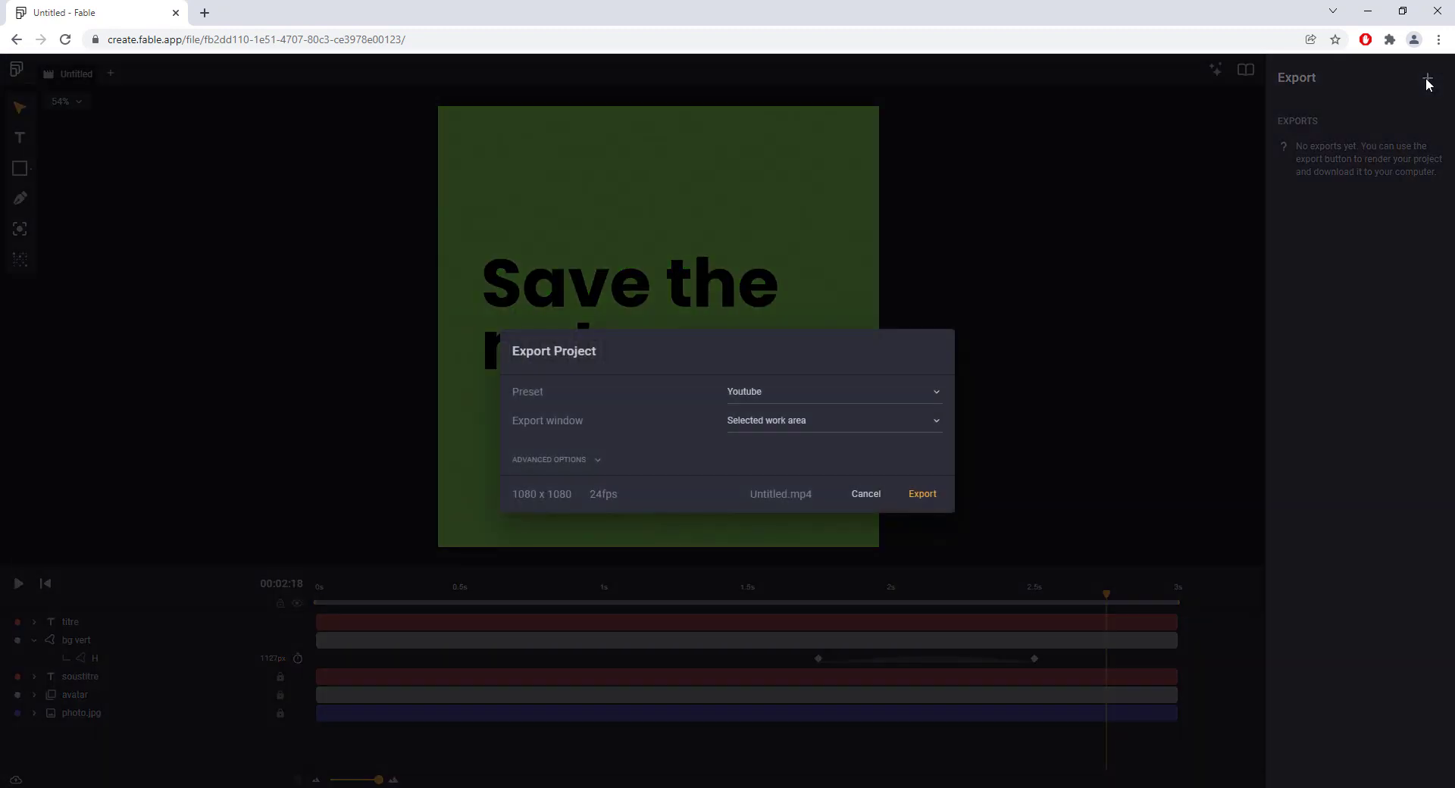
pyautogui.click(775, 394)
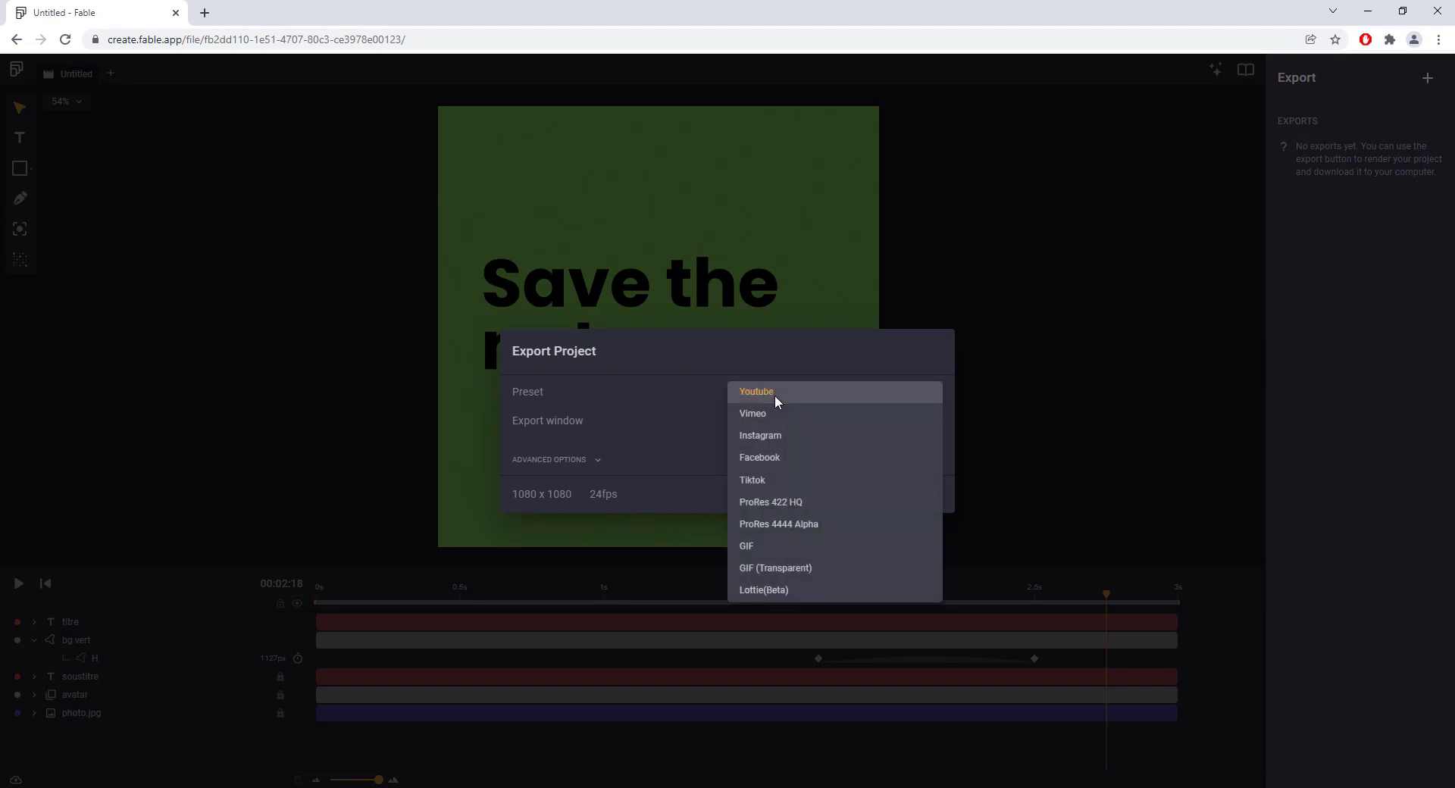
pyautogui.click(763, 431)
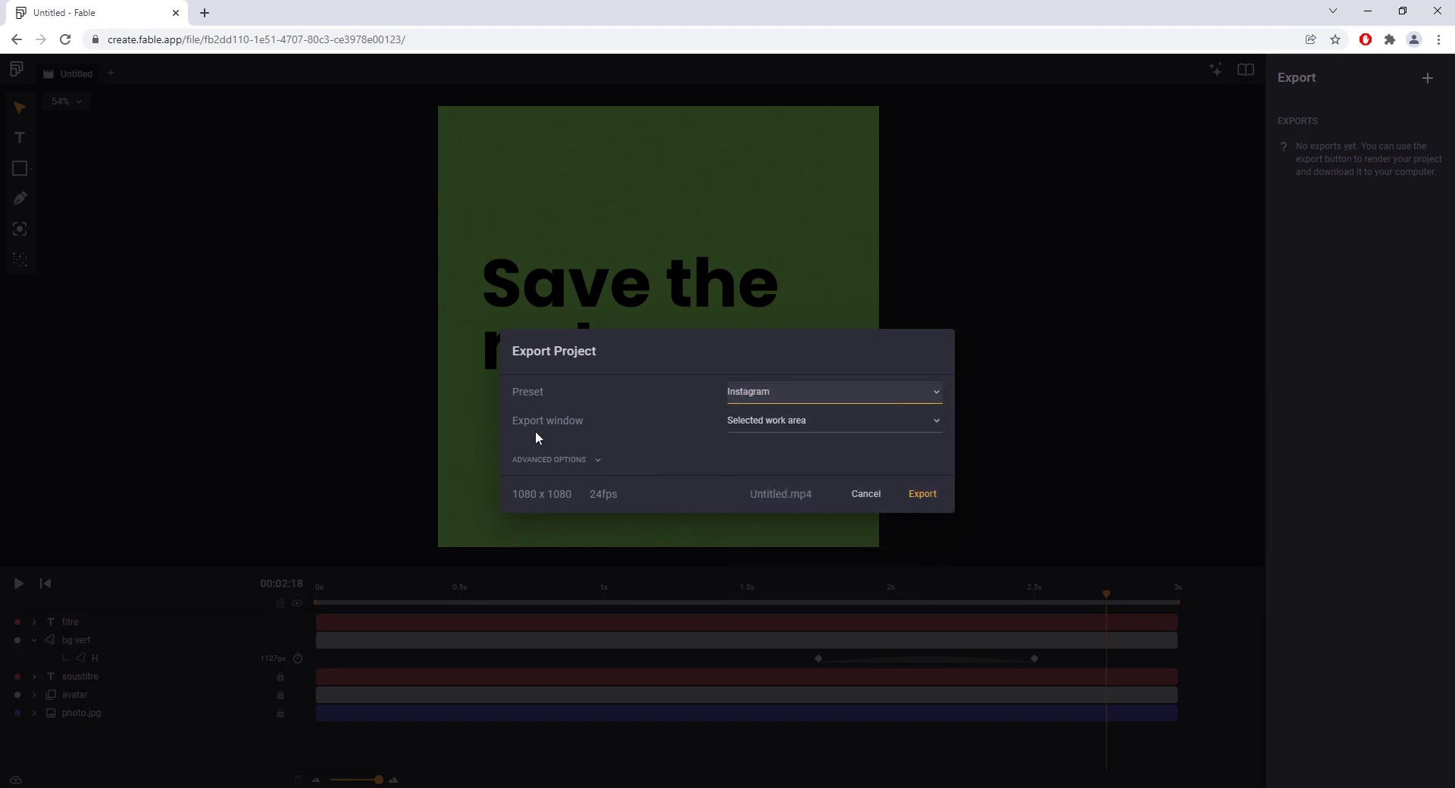
pyautogui.click(740, 421)
pyautogui.click(740, 420)
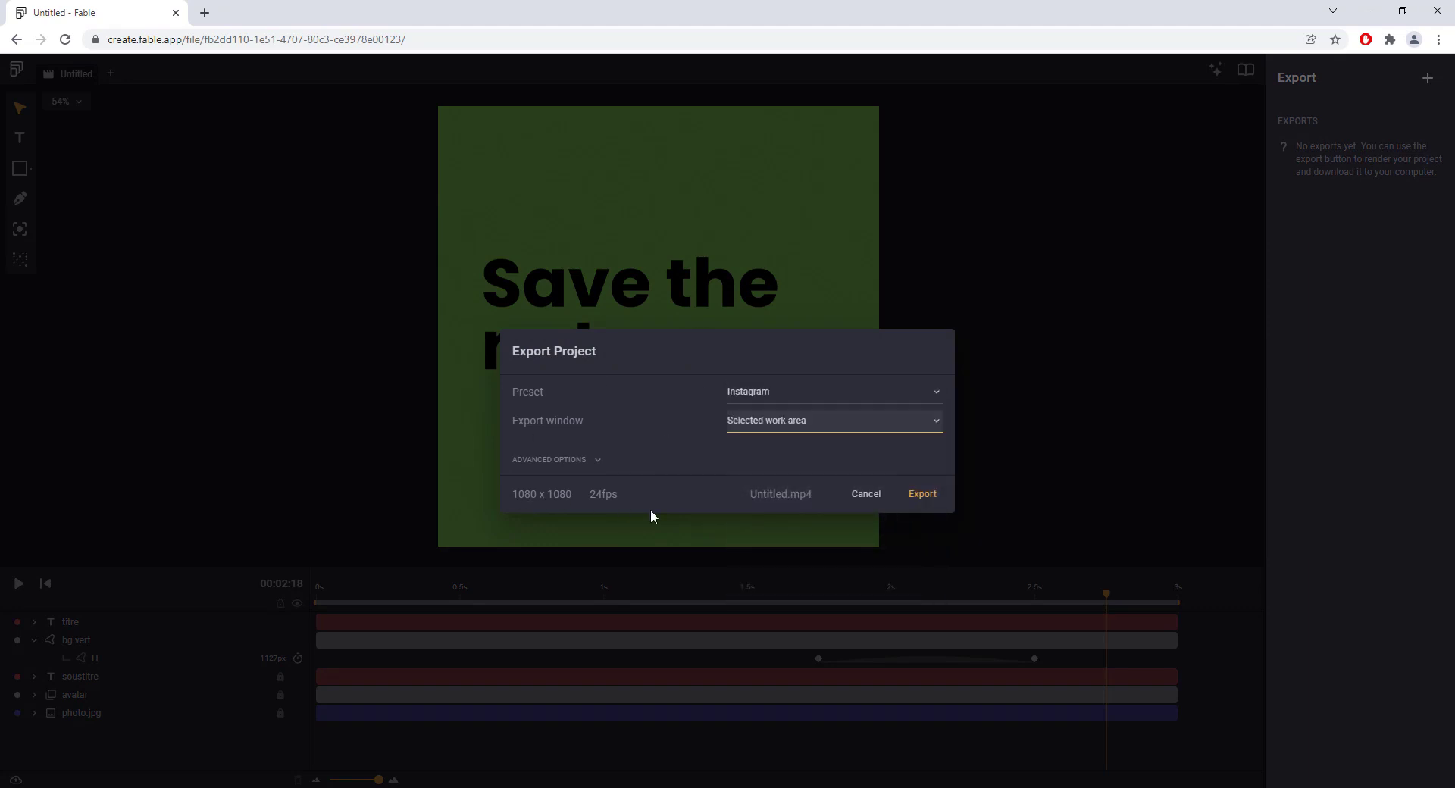
# Set the keyframe interval to Perfect quality (every frame) and the bitrate to Auto high quality, and export the mp4
pyautogui.click(591, 460)
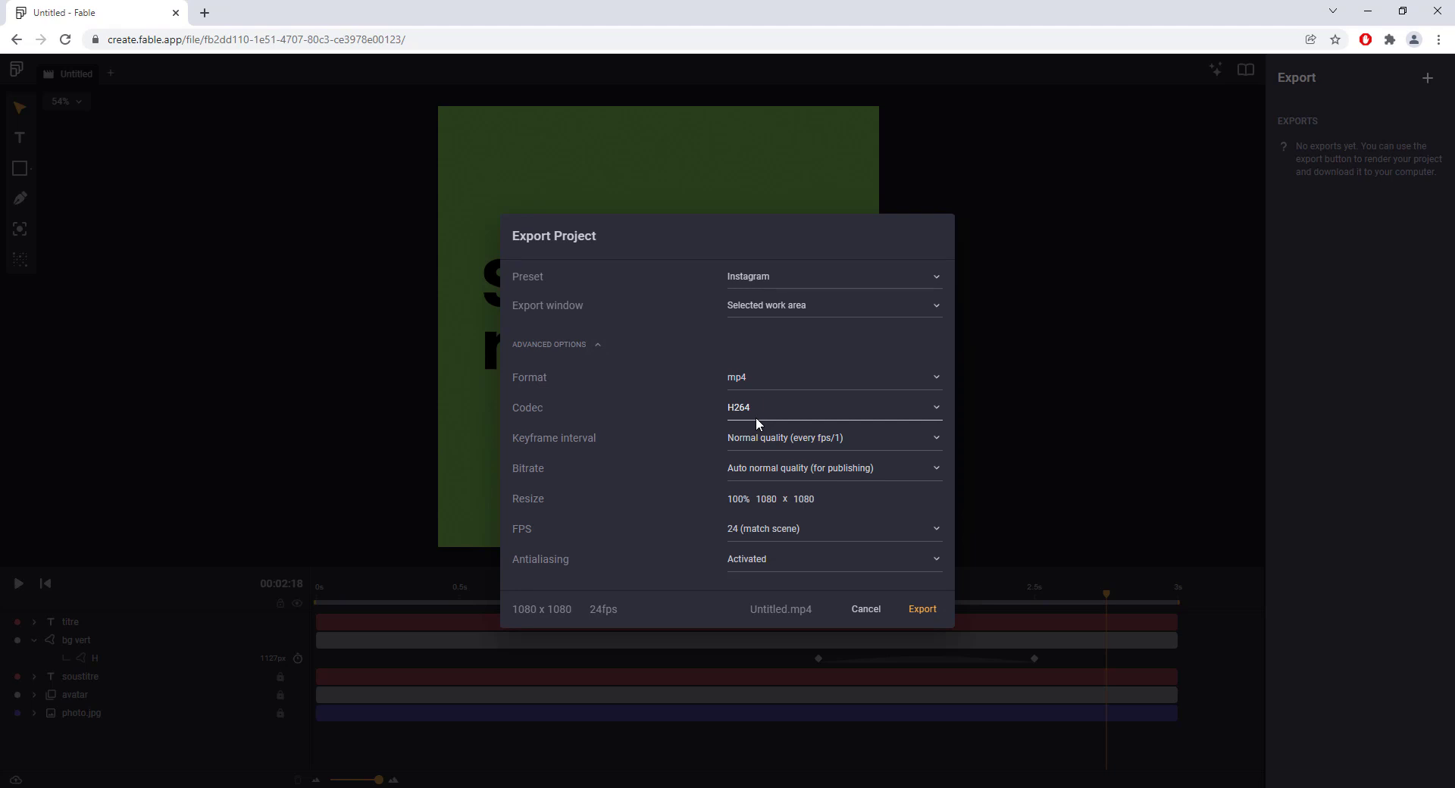
pyautogui.click(766, 436)
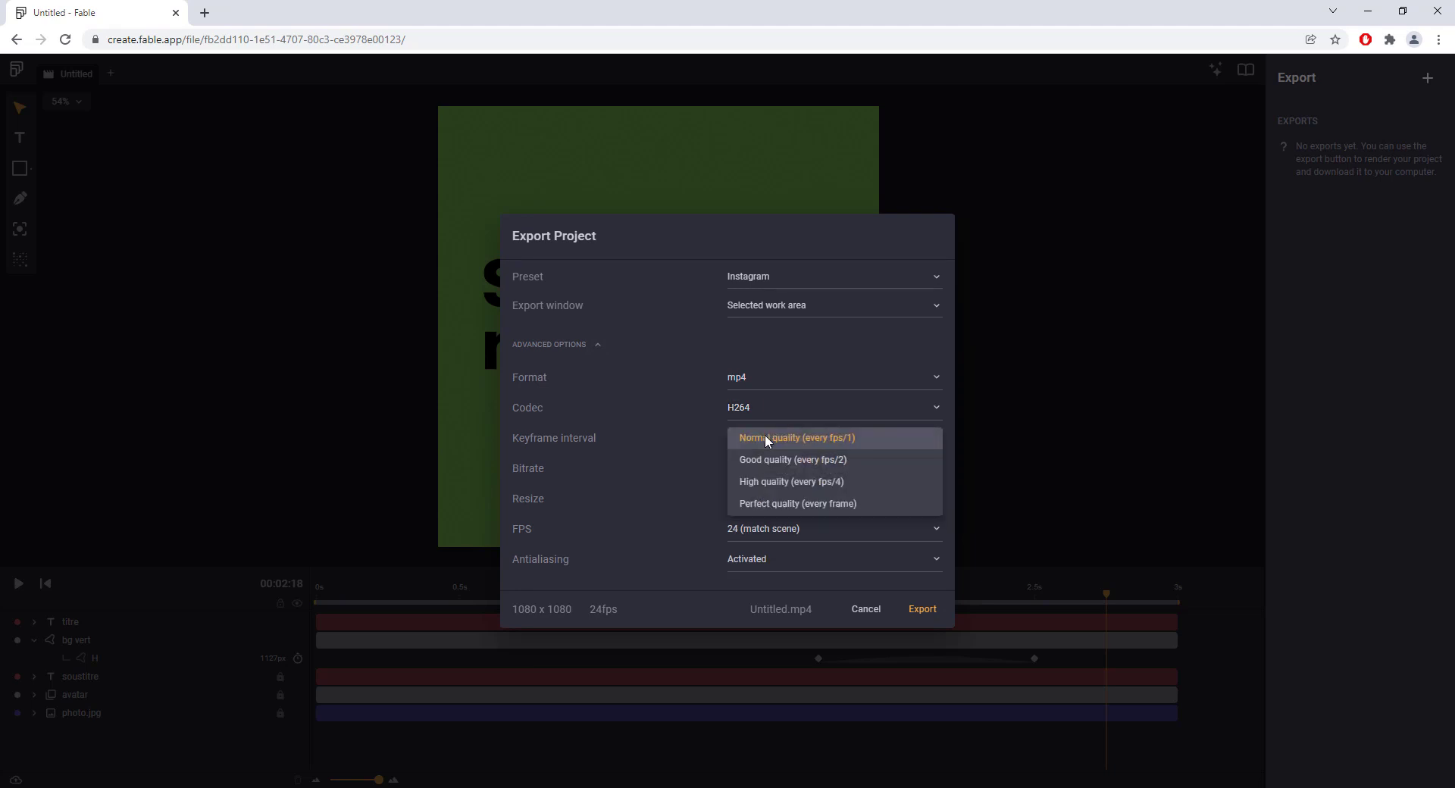
pyautogui.click(783, 504)
pyautogui.click(772, 475)
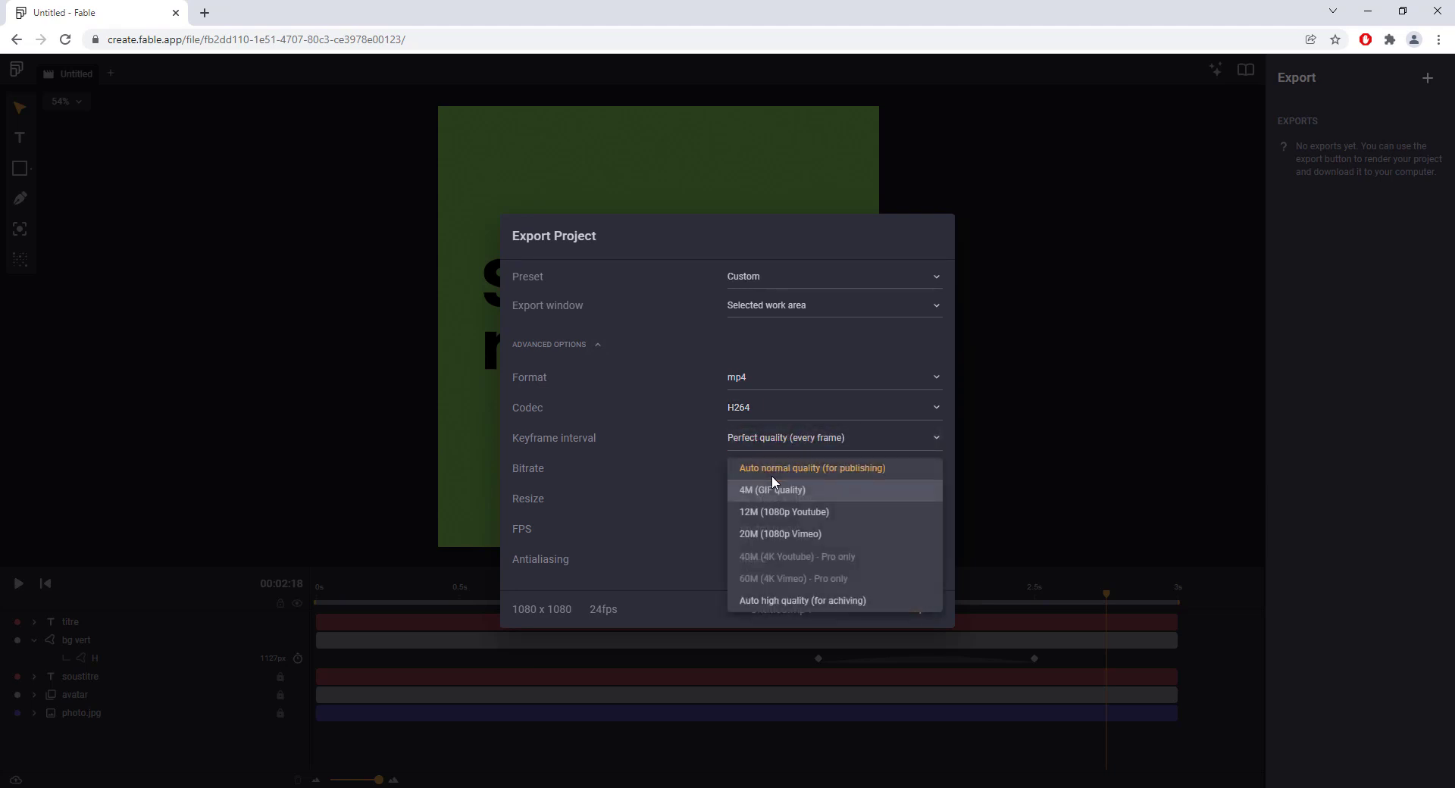
pyautogui.click(770, 600)
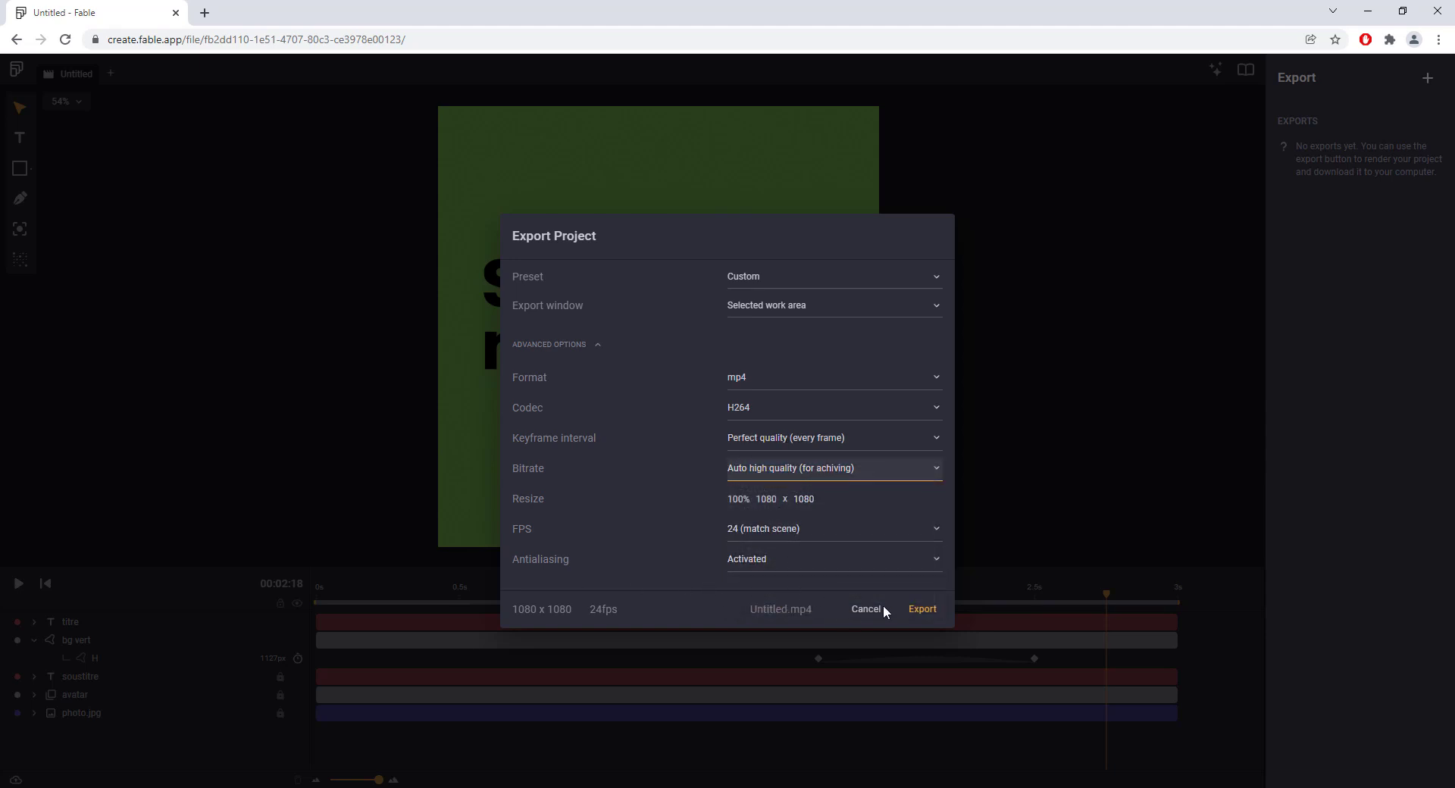
pyautogui.click(924, 611)
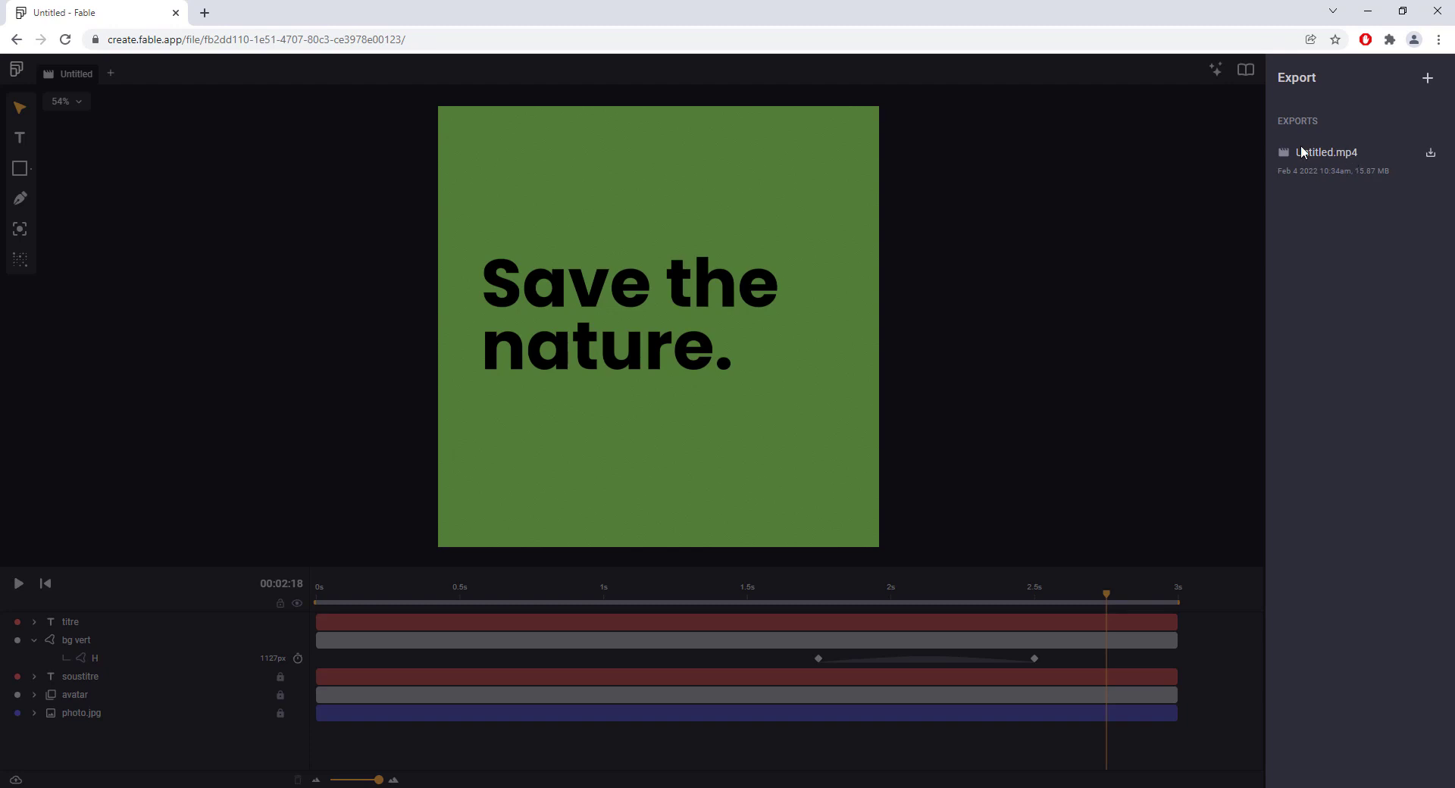
# Download Untitled.mp4, watch it full screen in VLC, and minimise the player to return to Fable
pyautogui.click(1431, 155)
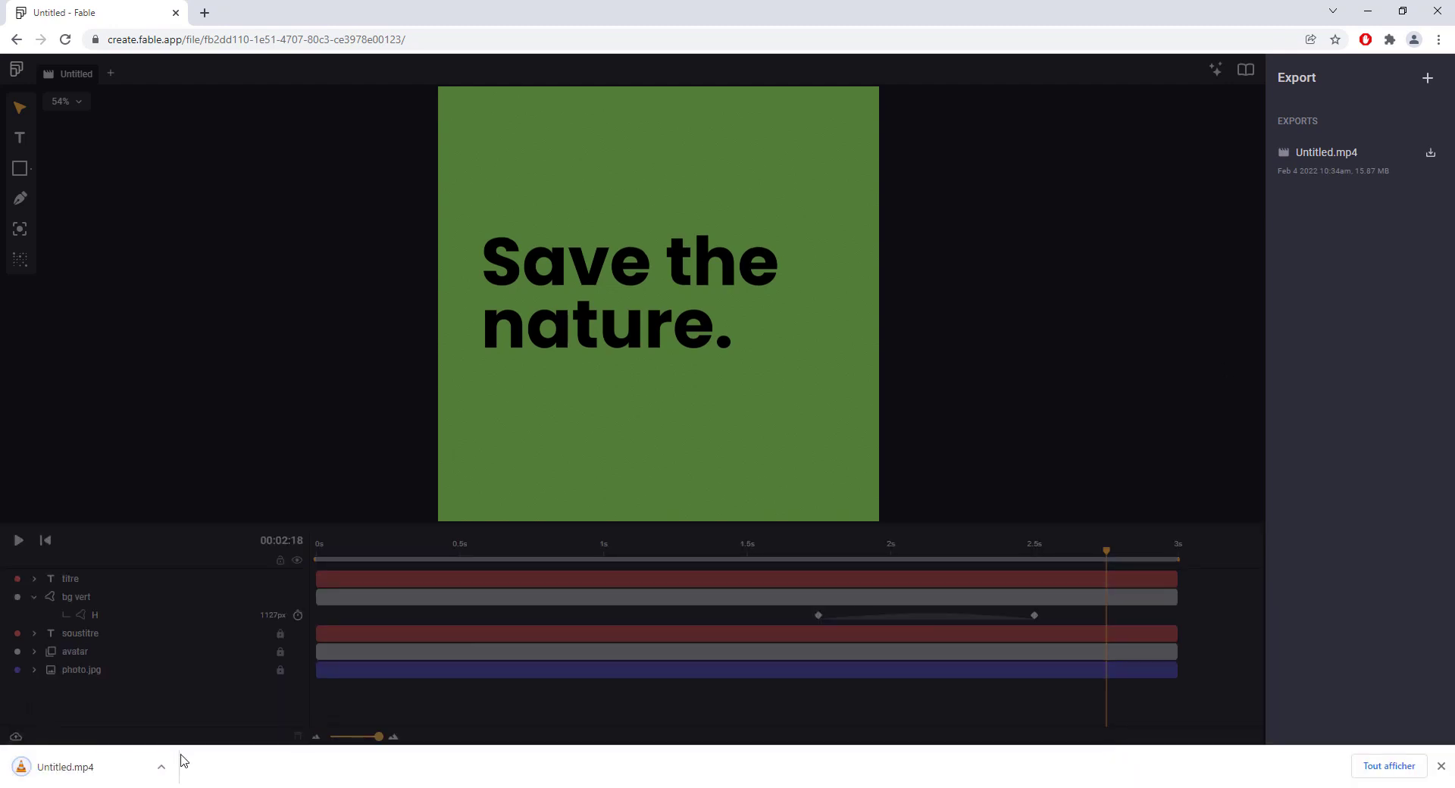
pyautogui.click(64, 767)
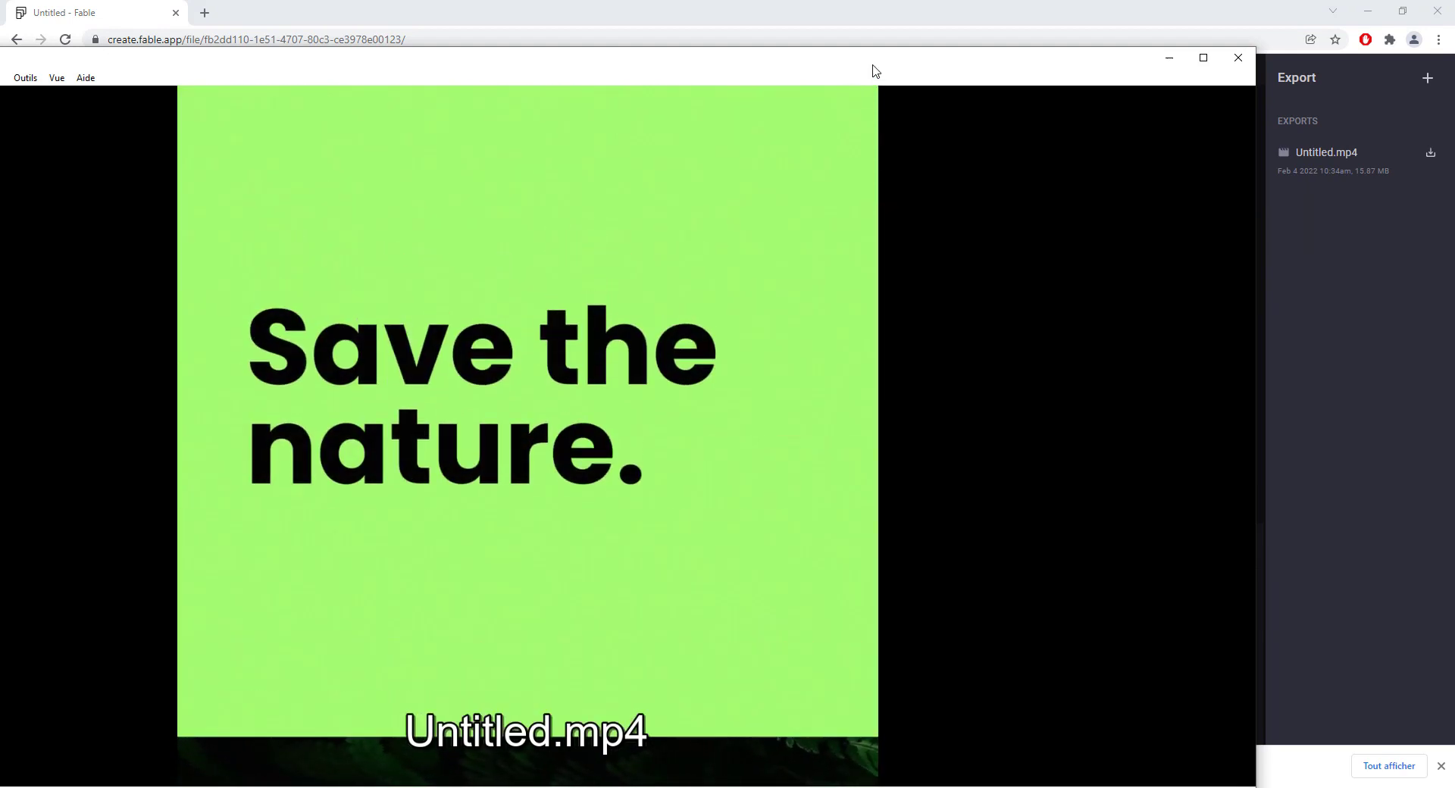
pyautogui.doubleClick(871, 62)
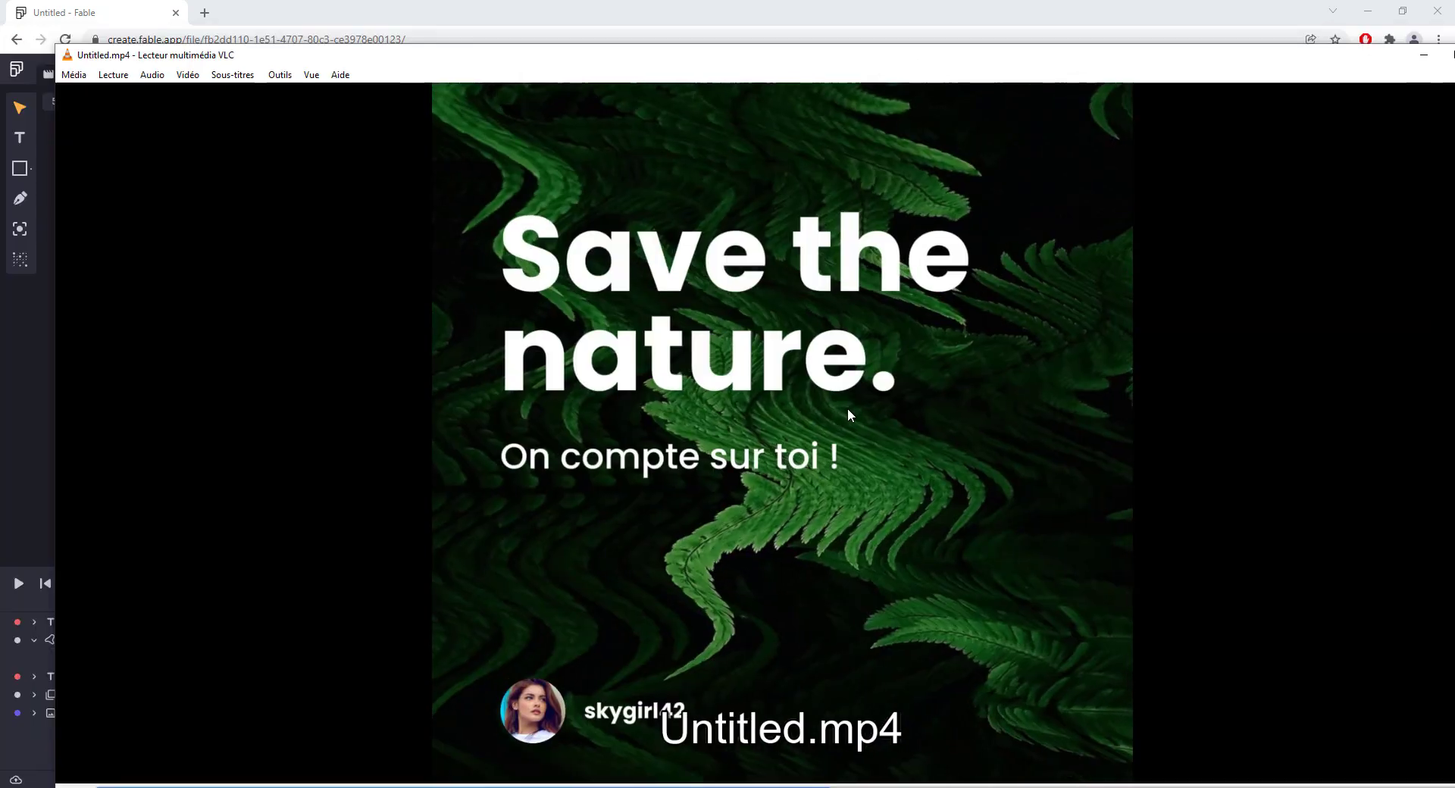
pyautogui.doubleClick(847, 408)
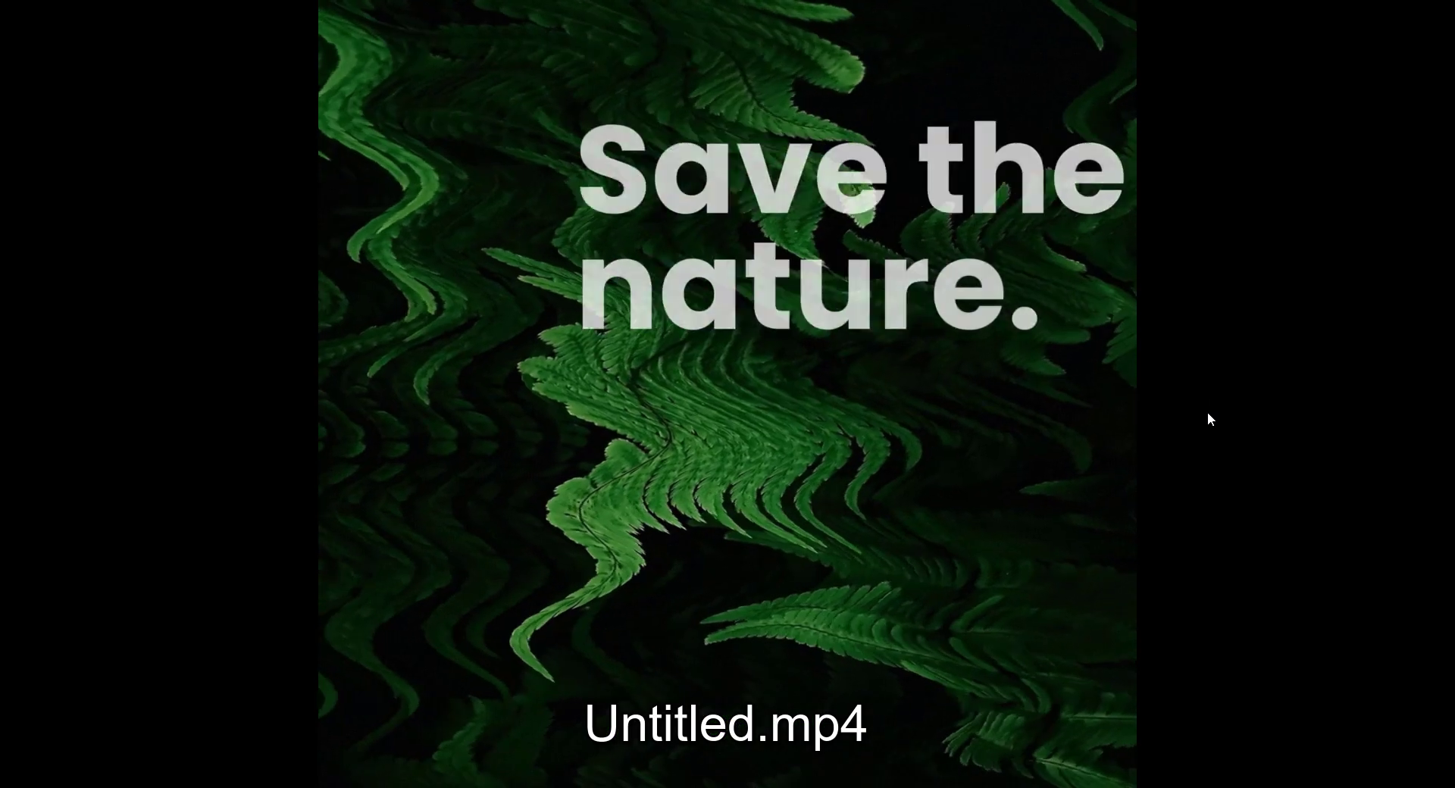
pyautogui.doubleClick(1207, 412)
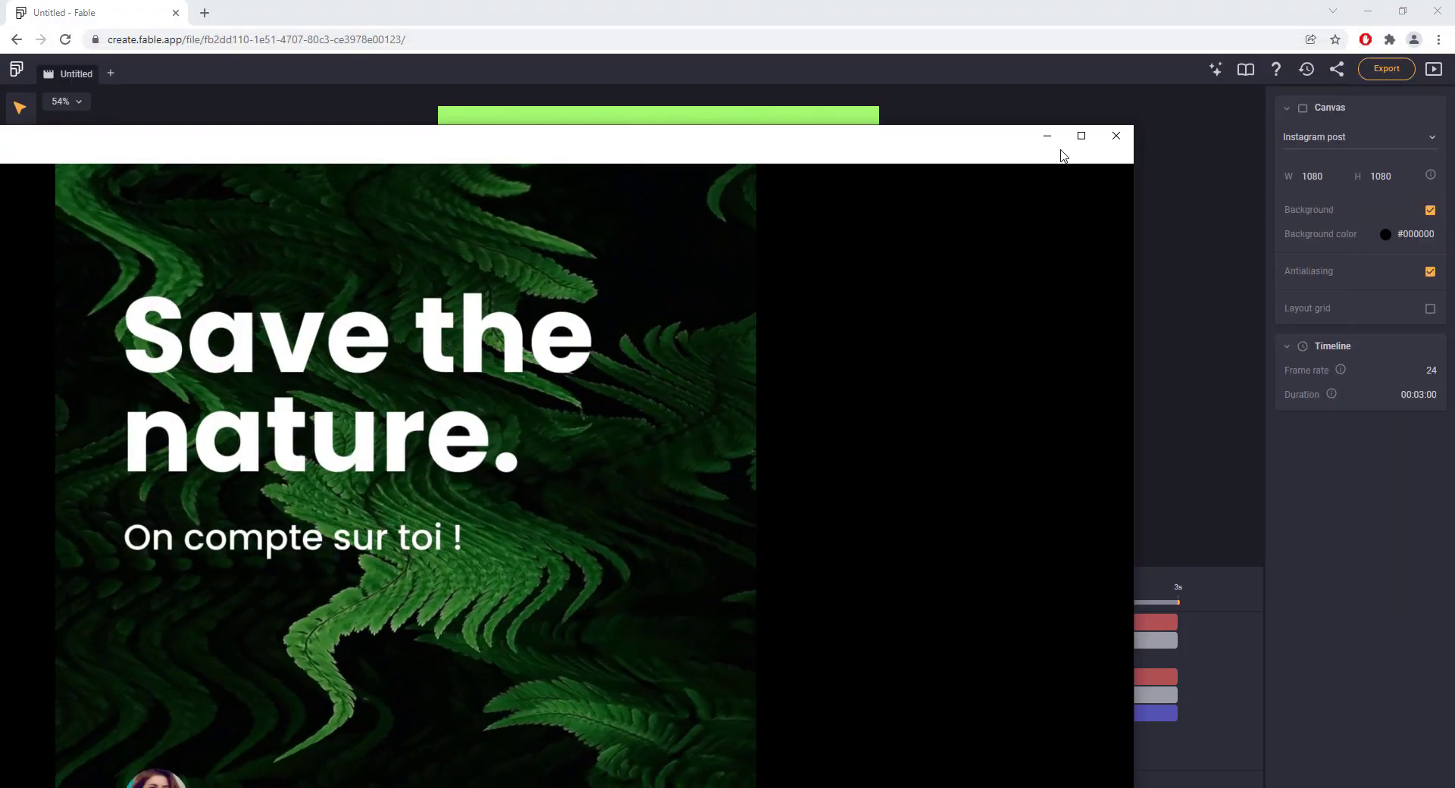
pyautogui.click(1048, 135)
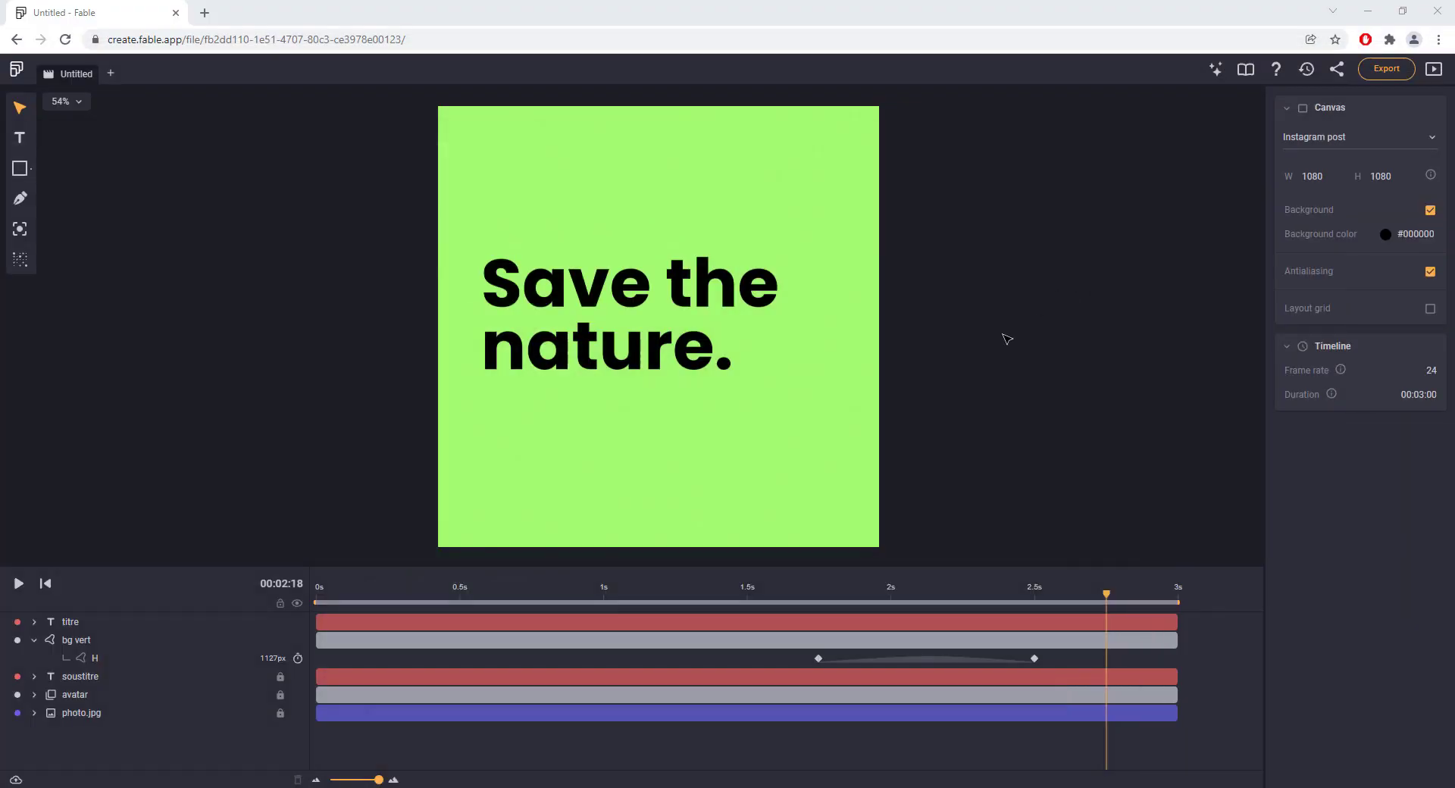
# Rename the project Tuto FABLE and play the finished animation again
pyautogui.doubleClick(77, 75)
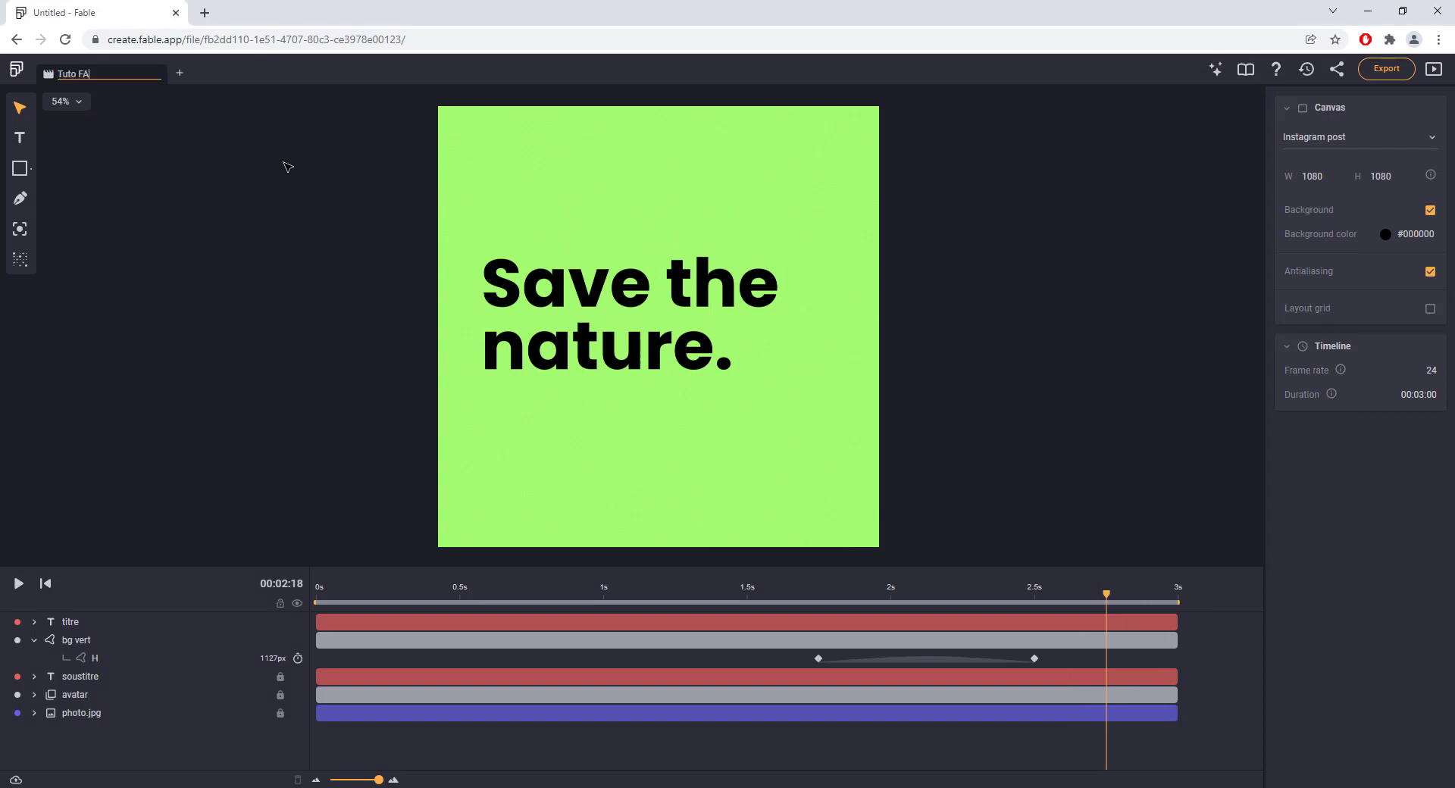
pyautogui.press('Return')
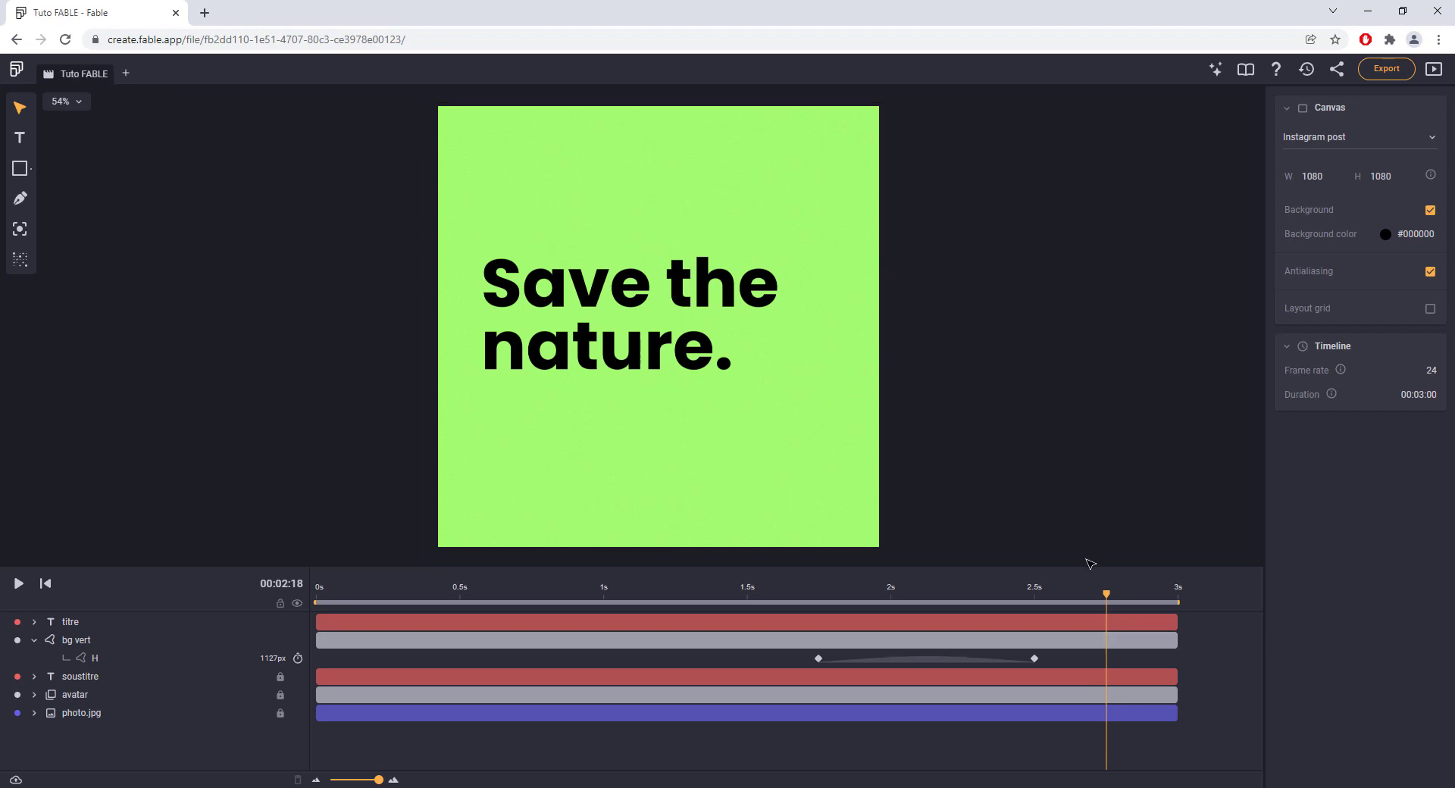
pyautogui.moveTo(1105, 601); pyautogui.dragTo(1154, 596)
pyautogui.press('space')
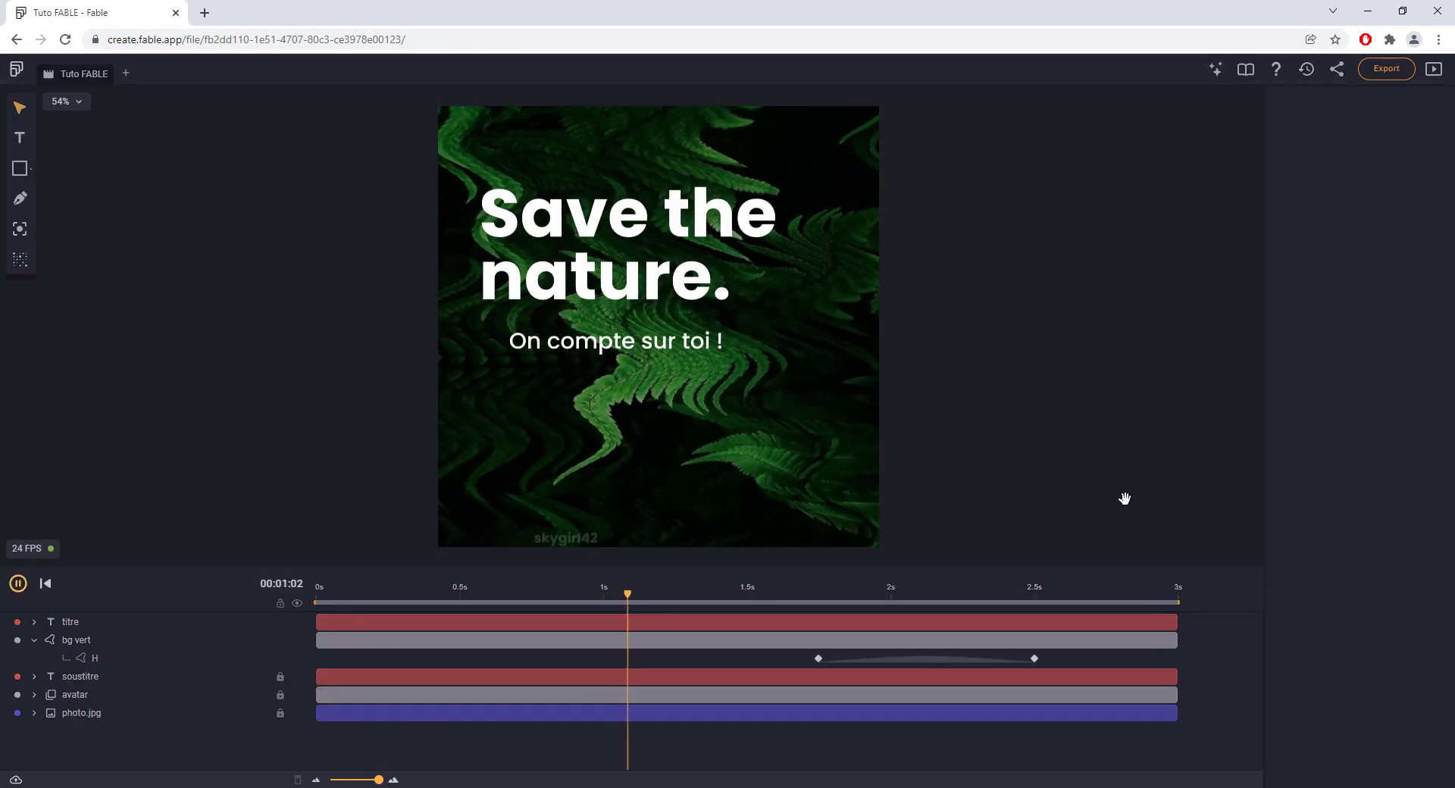